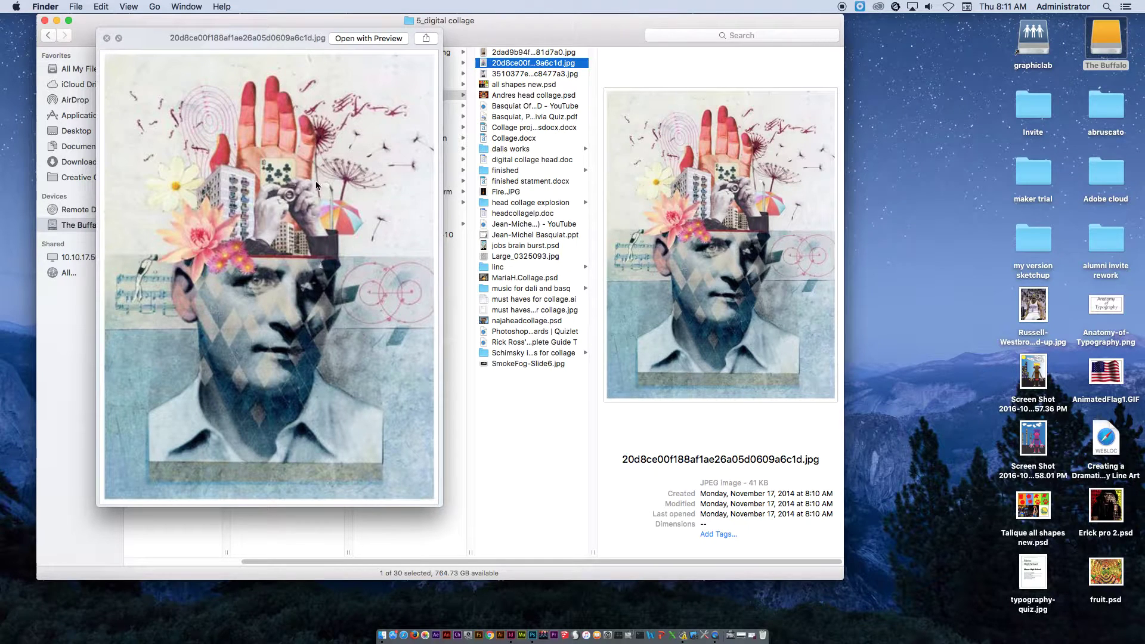
- Preview the sample collage 3510377e…c8477a3.jpg and all five student collages in the finished folder at an enlarged size
left_click(519, 75)
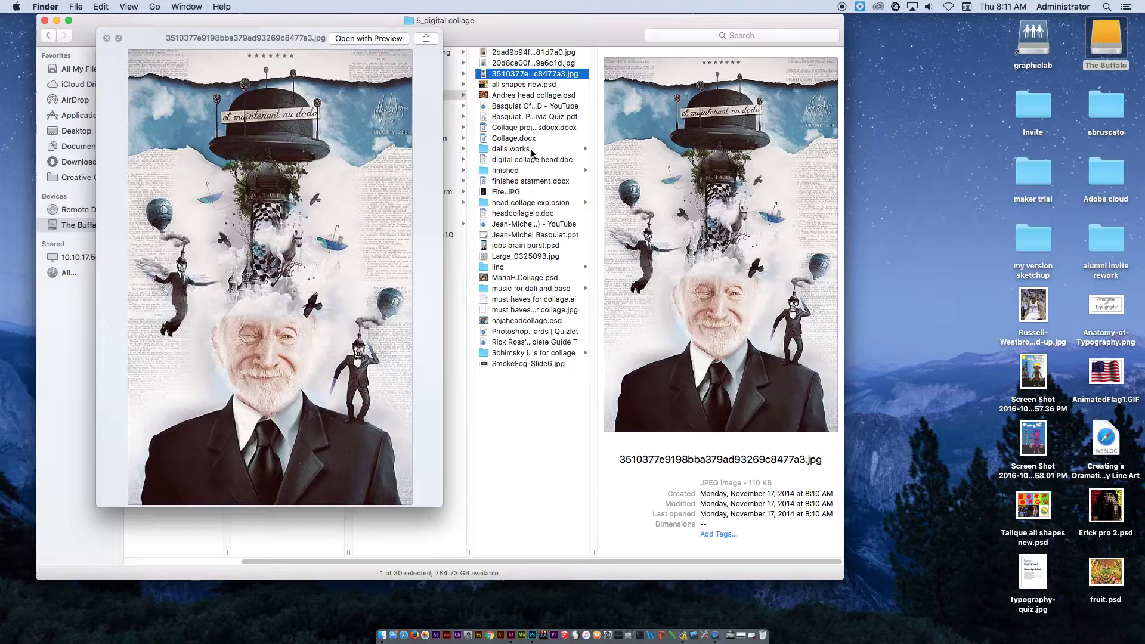
left_click(525, 170)
left_click(642, 51)
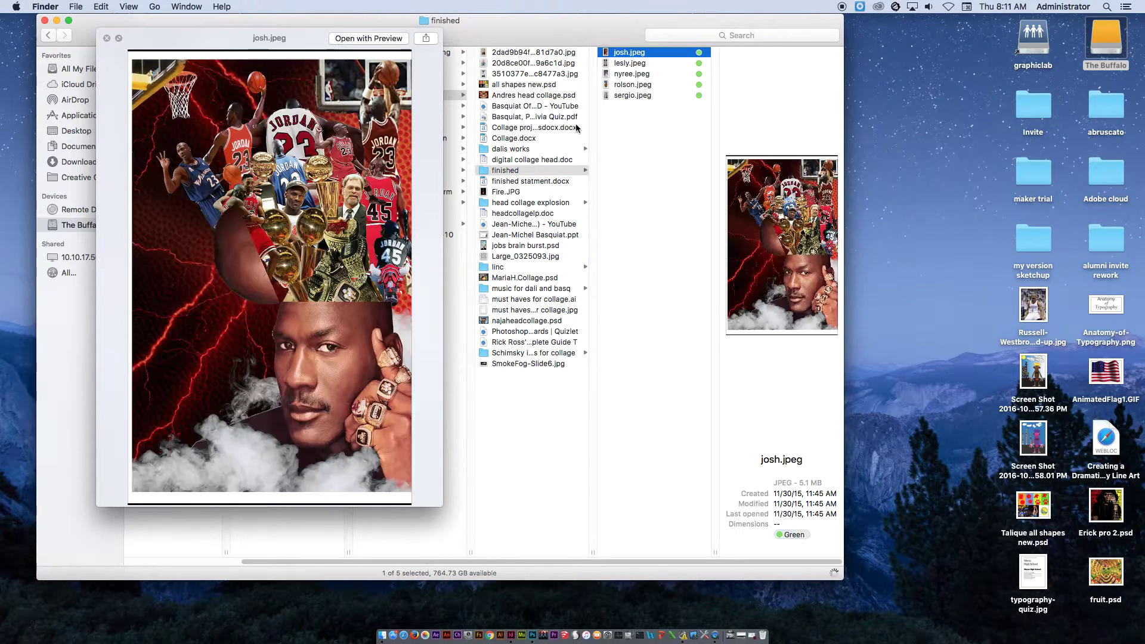
left_click_drag(442, 506, 542, 560)
key("Down")
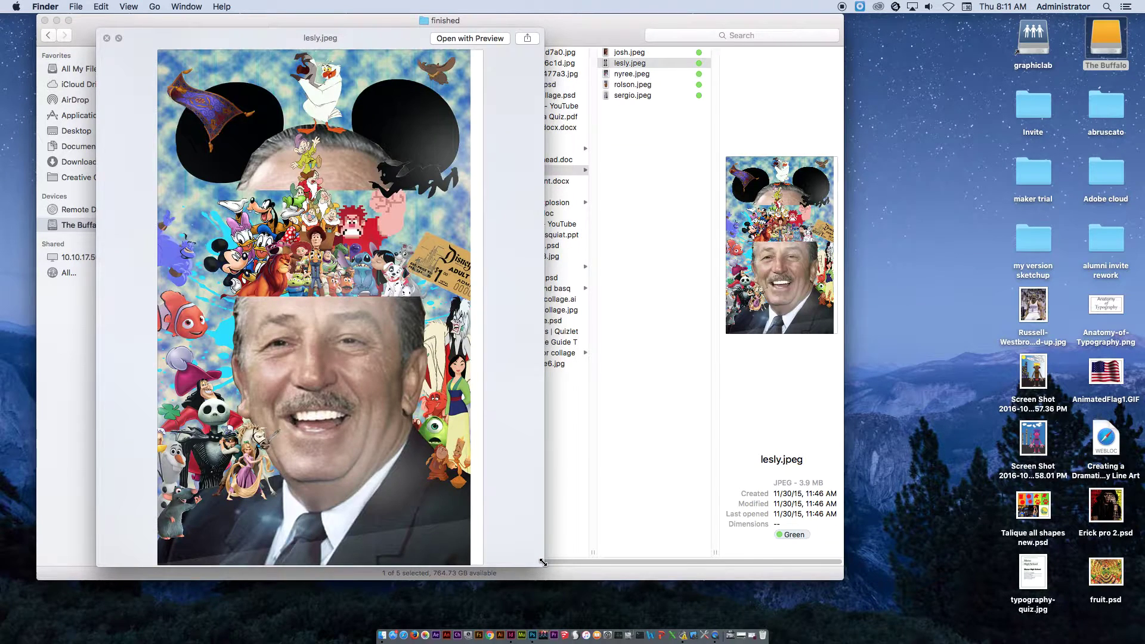
key("Down")
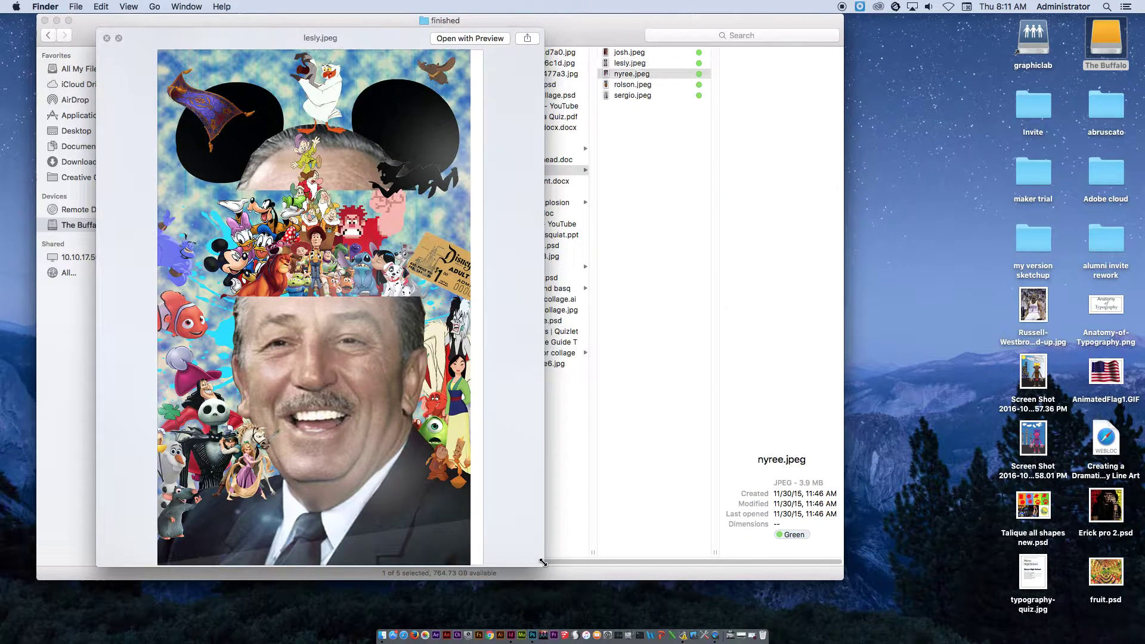
key("Down")
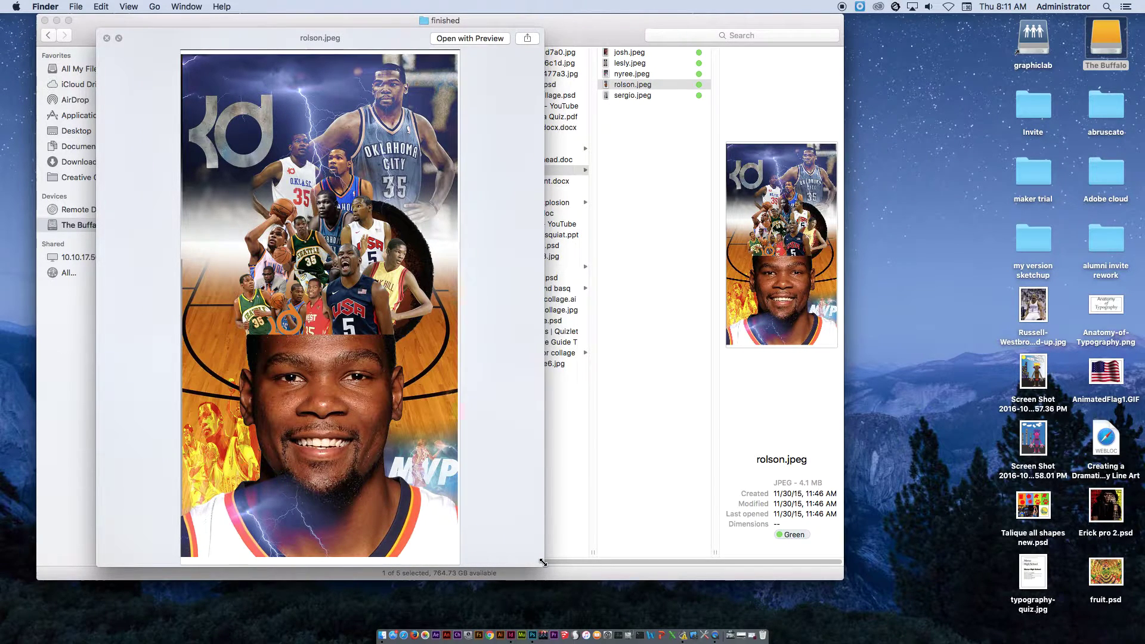
key("Down")
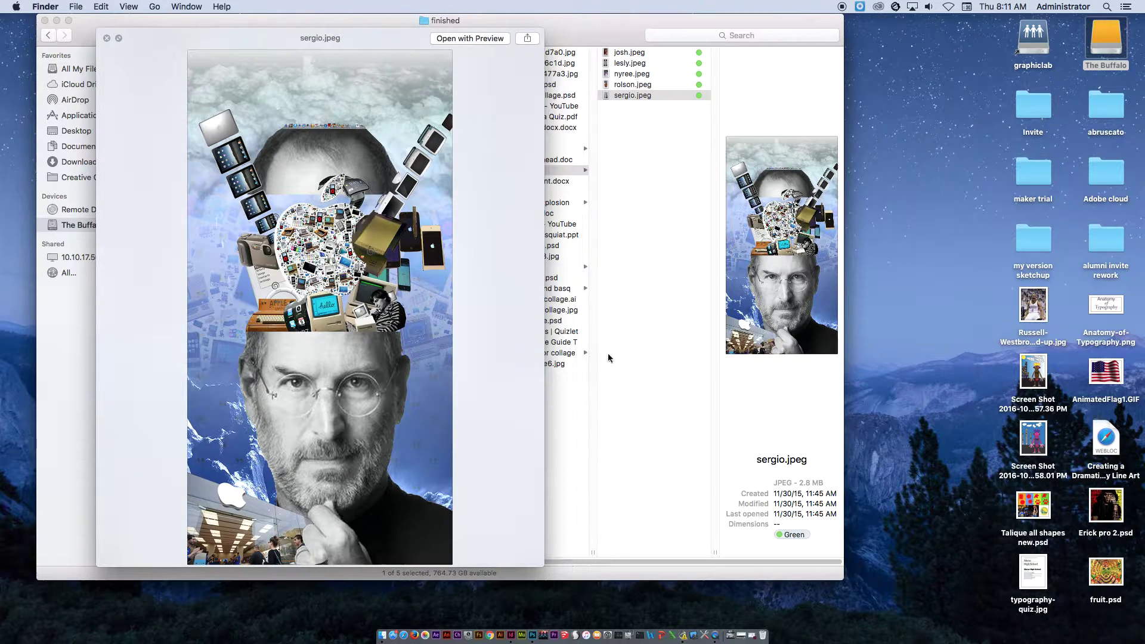
key("space")
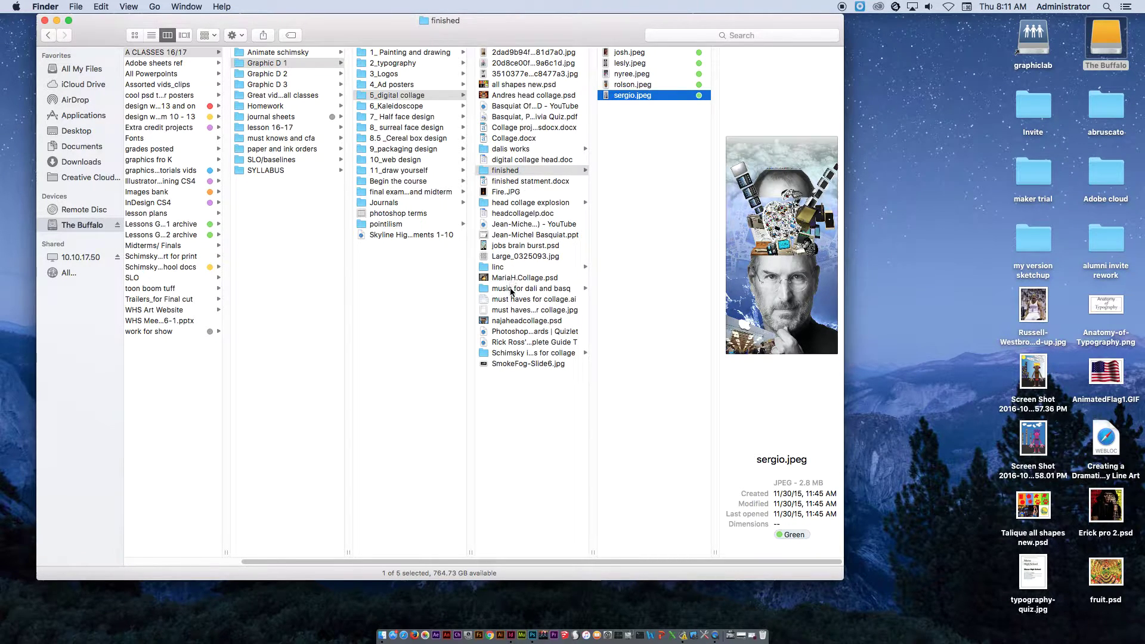
- Browse the head collage explosion, linc and music for dali and basq folders, and open the teacher's images-for-collage folder
left_click(517, 204)
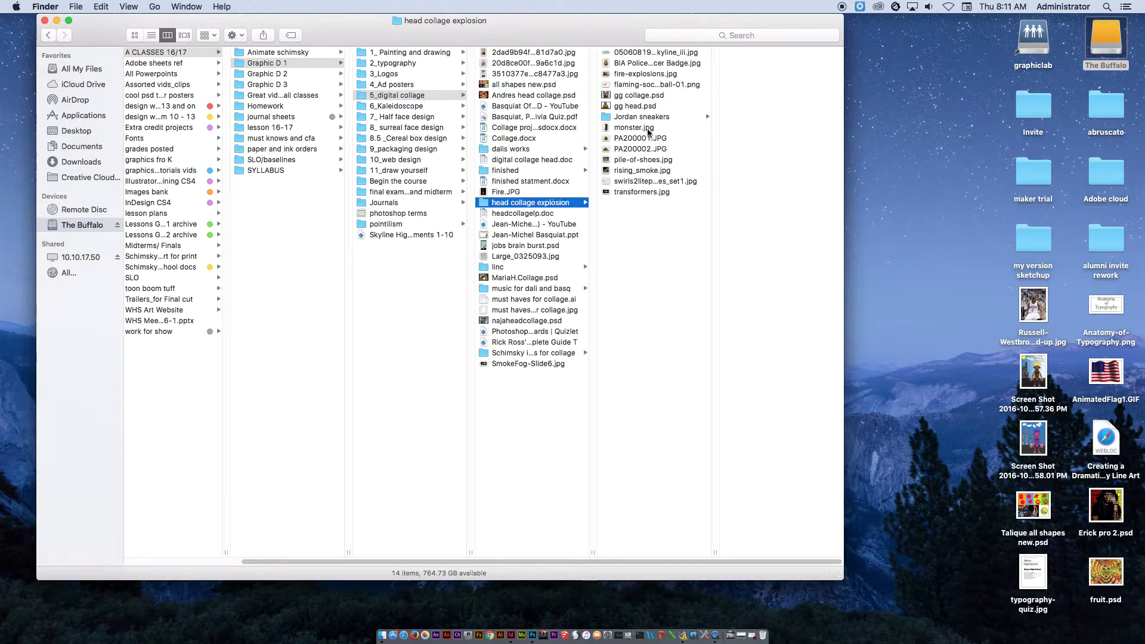
left_click(518, 268)
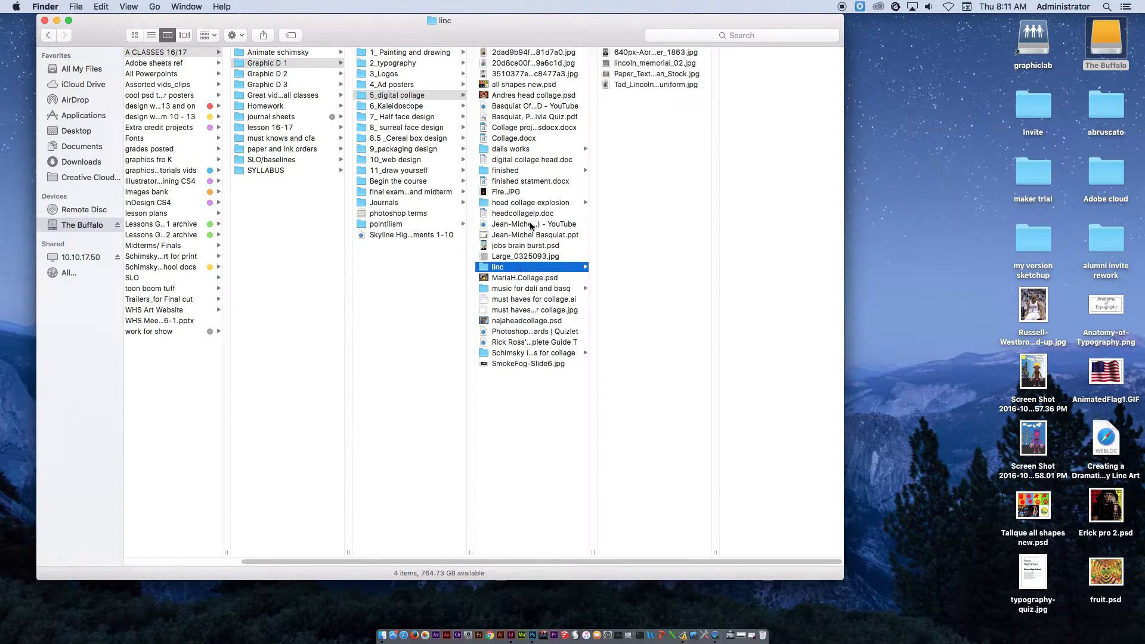
left_click(519, 291)
left_click(532, 353)
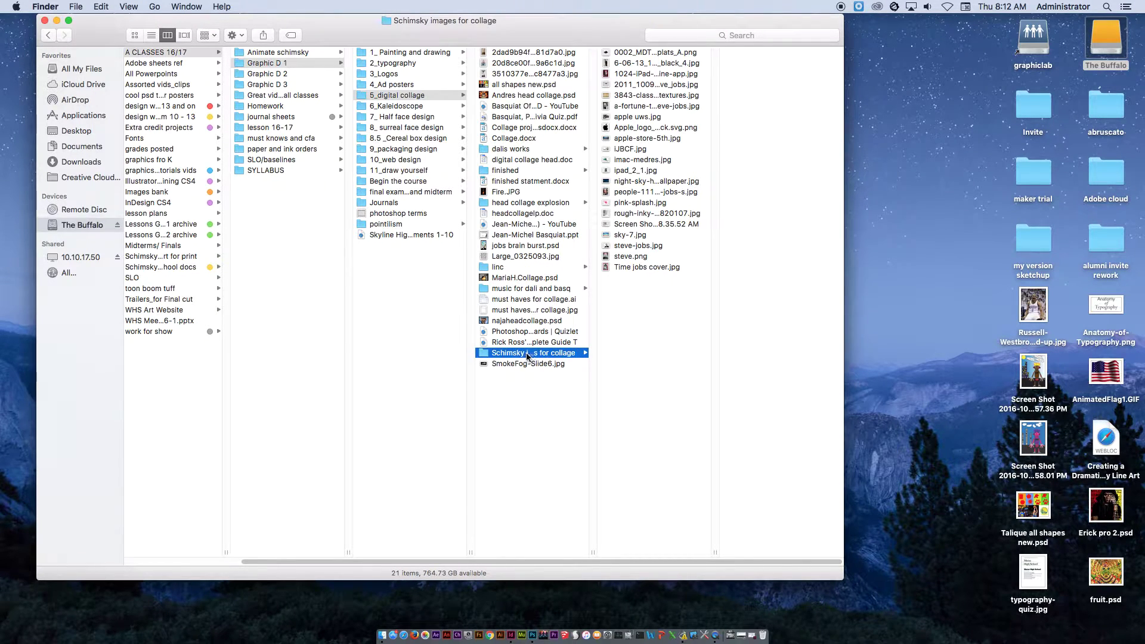
- Preview the source images in the collage images folder one after another, from the black paint splats through sky-7.jpg
left_click(648, 55)
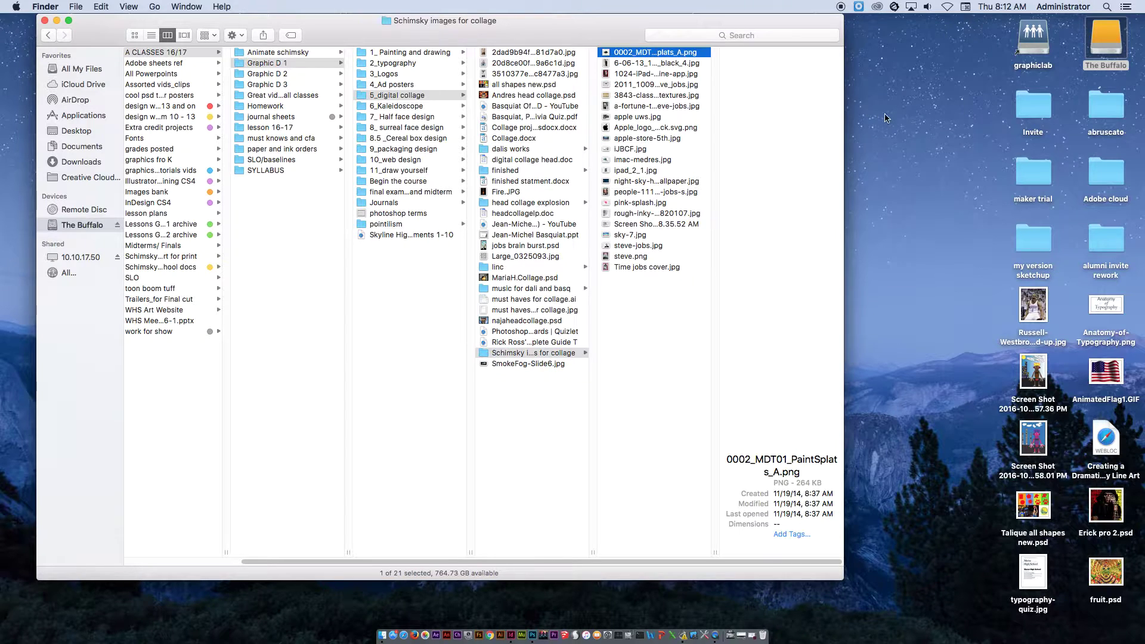
key("space")
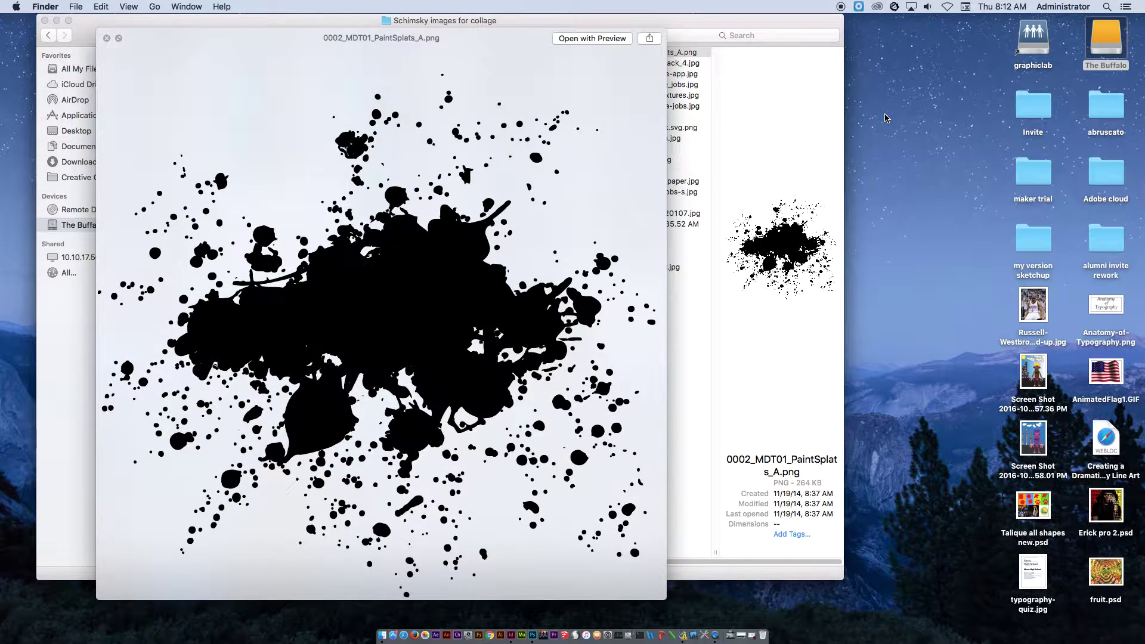
key("Down")
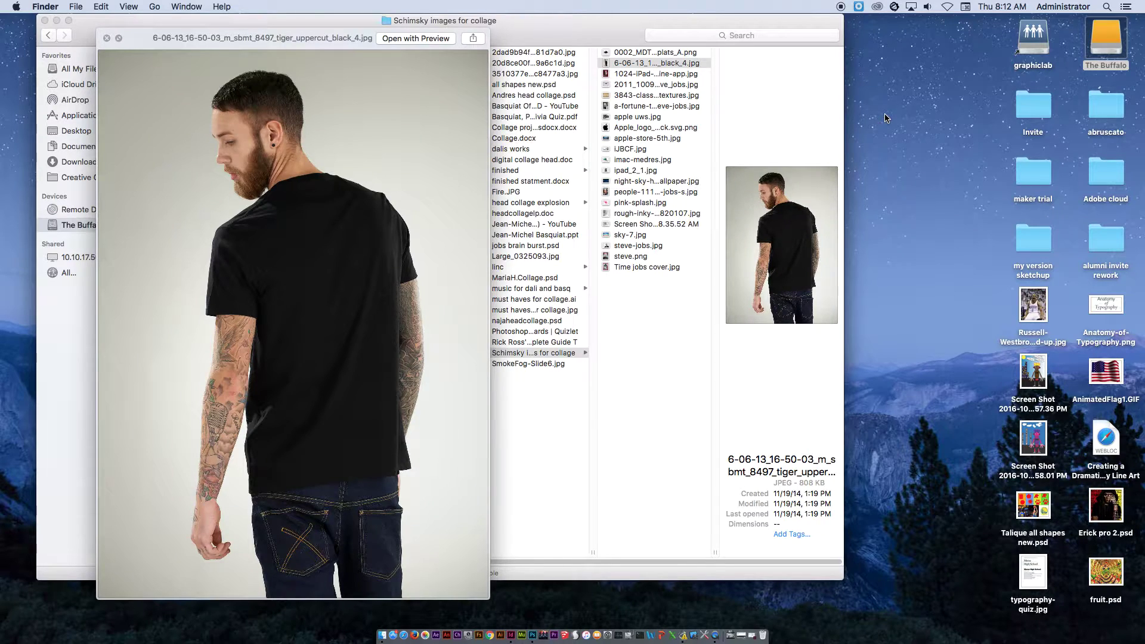
key("Down")
key("Down")
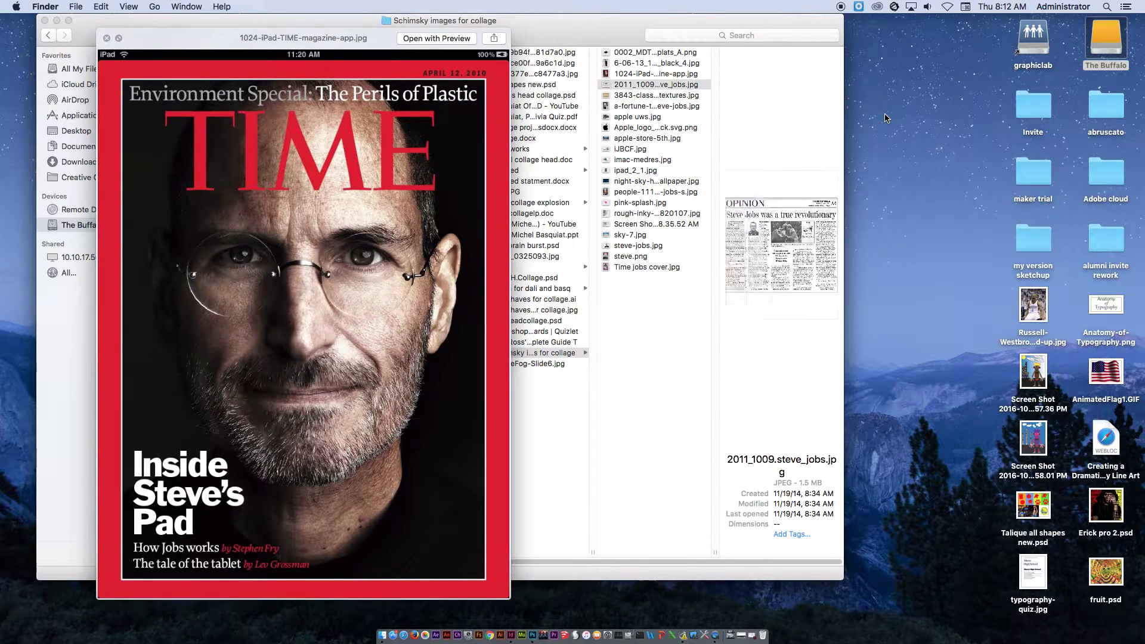
key("Down")
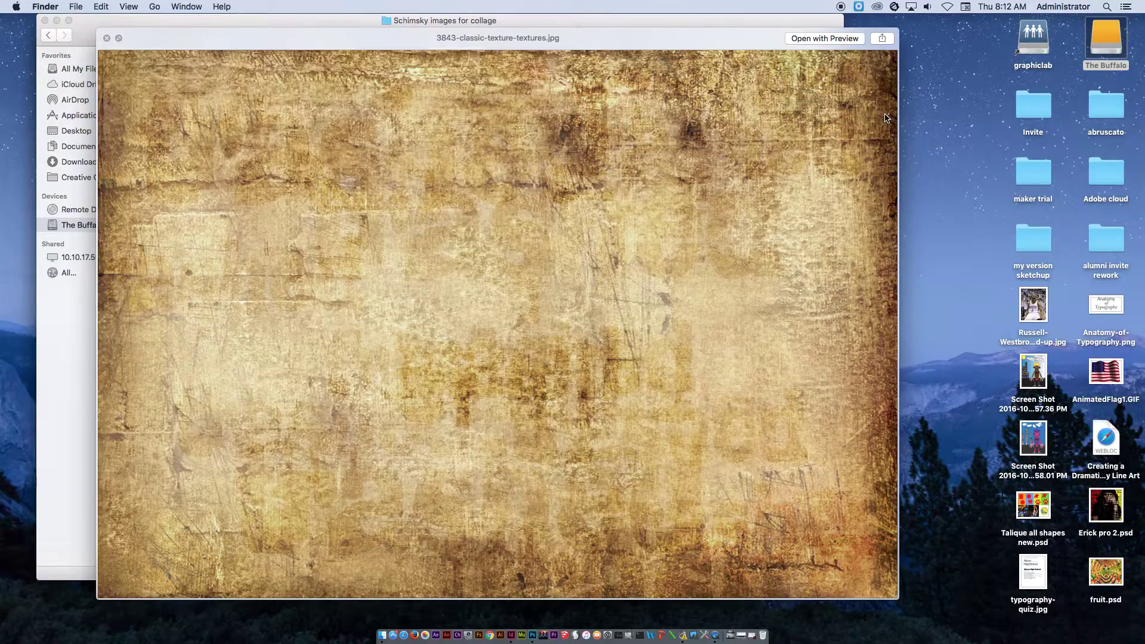
key("Up")
key("Up")
key("Up")
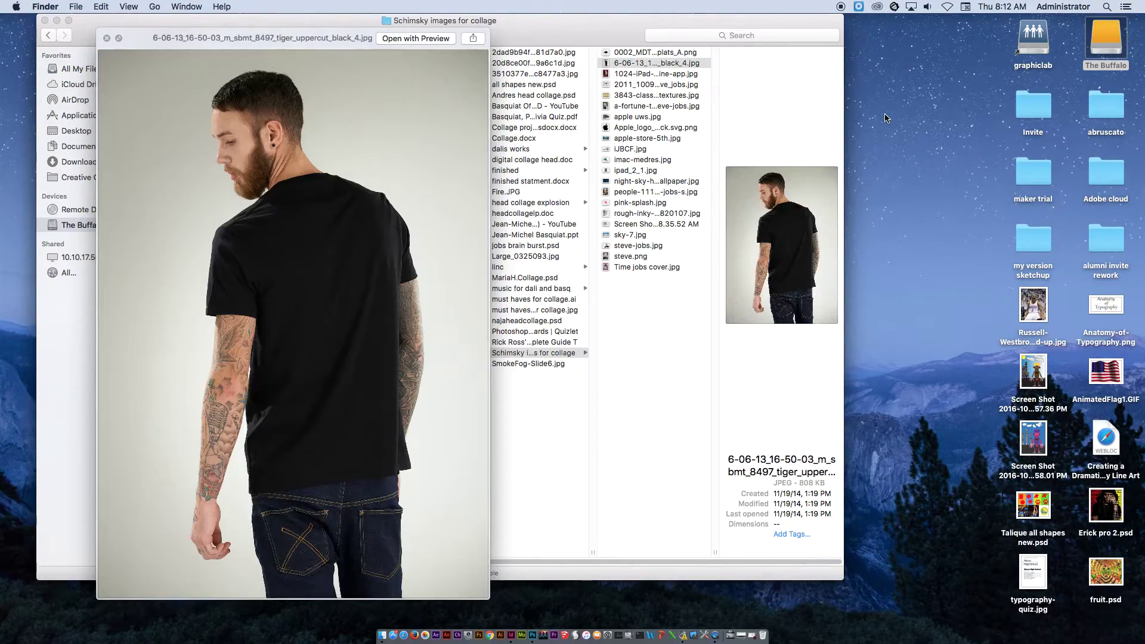
key("Down")
key("Down")
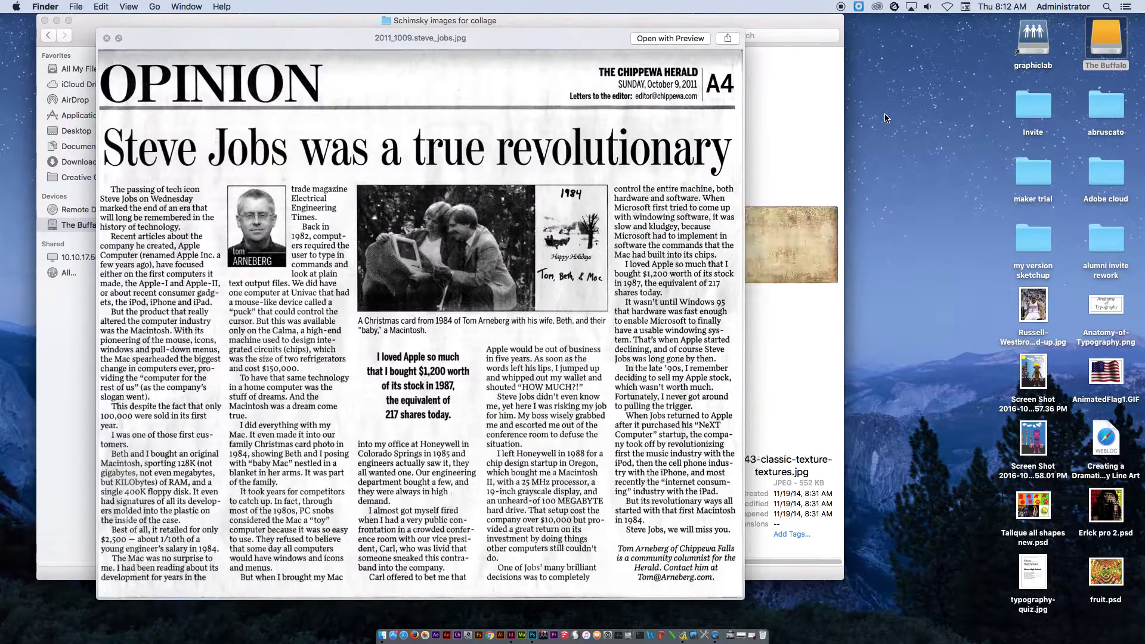
key("Down")
key("Down")
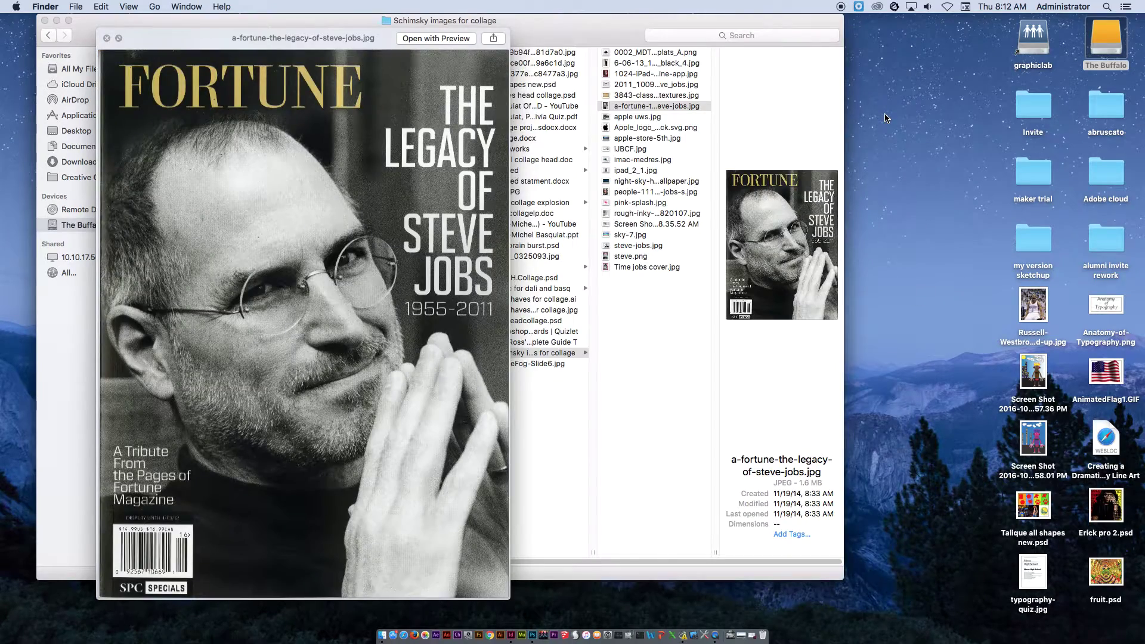
key("Up")
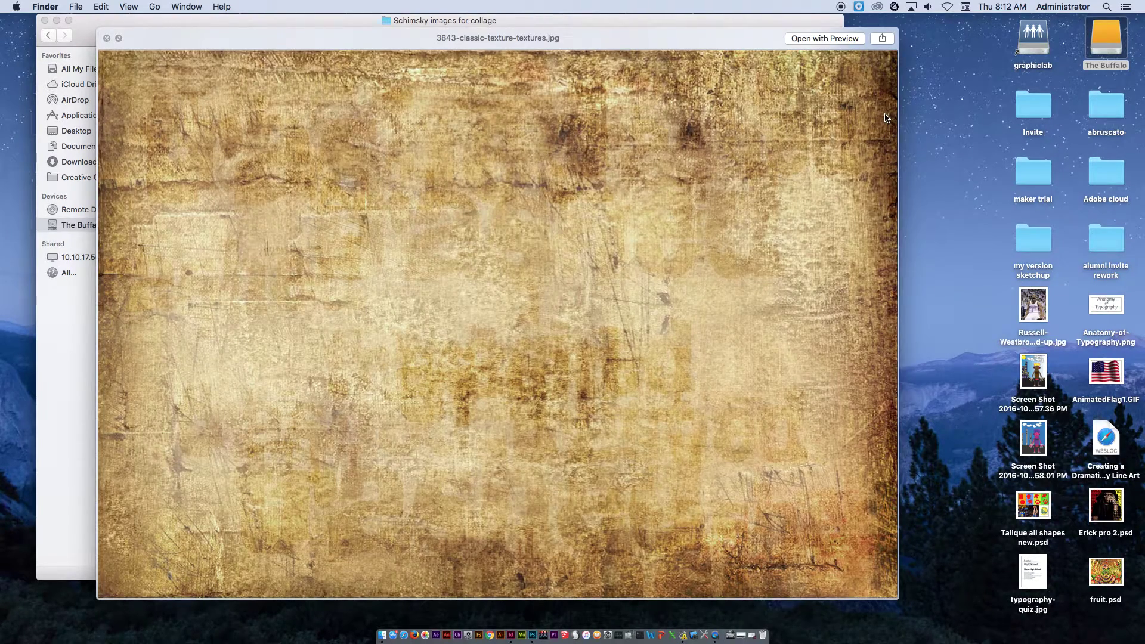
key("Down")
key("Down")
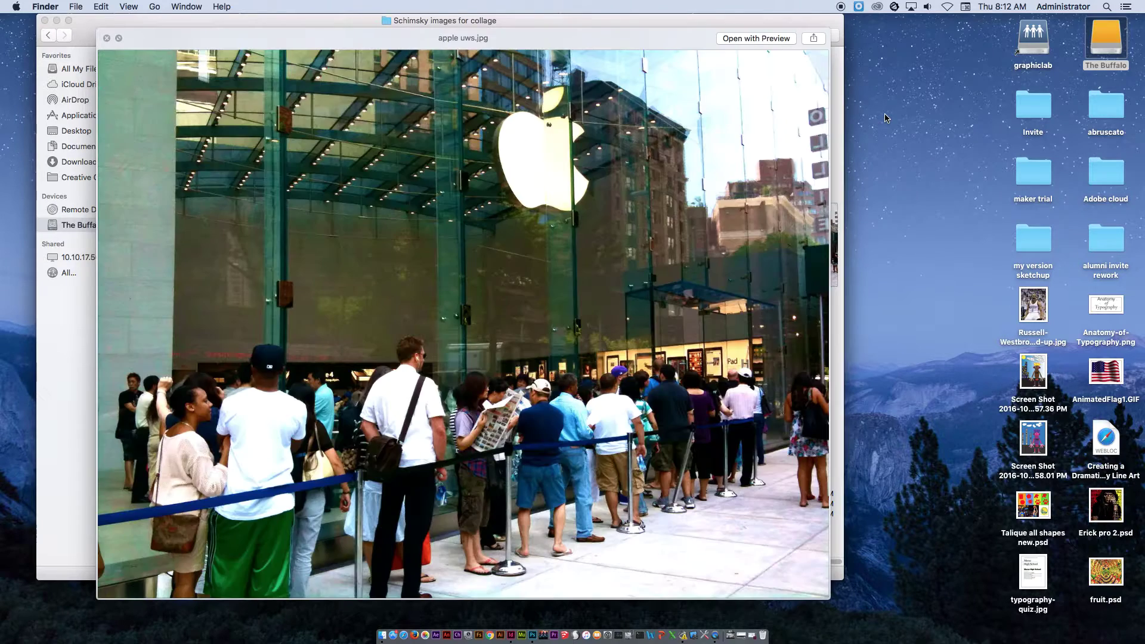
key("Down")
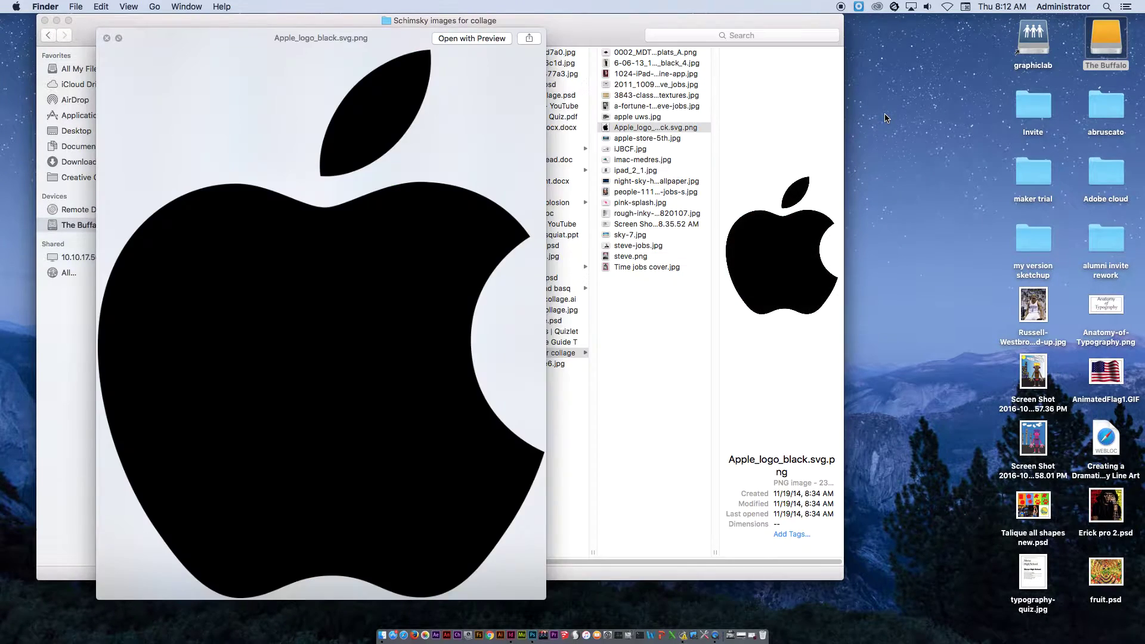
key("Down")
key("Down")
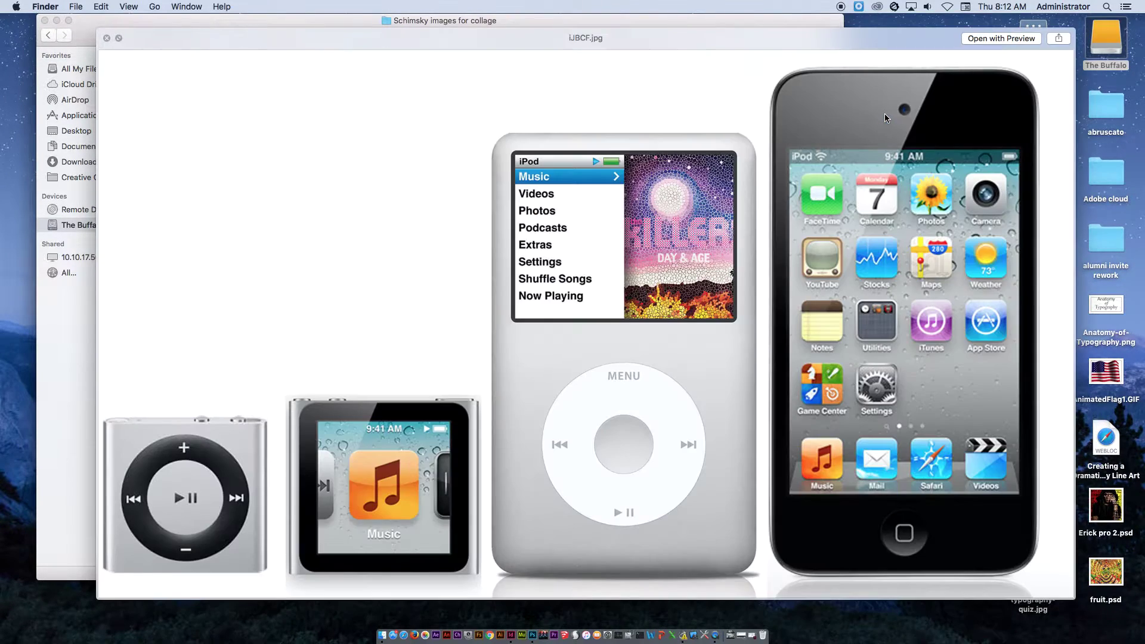
key("Down")
key("Down")
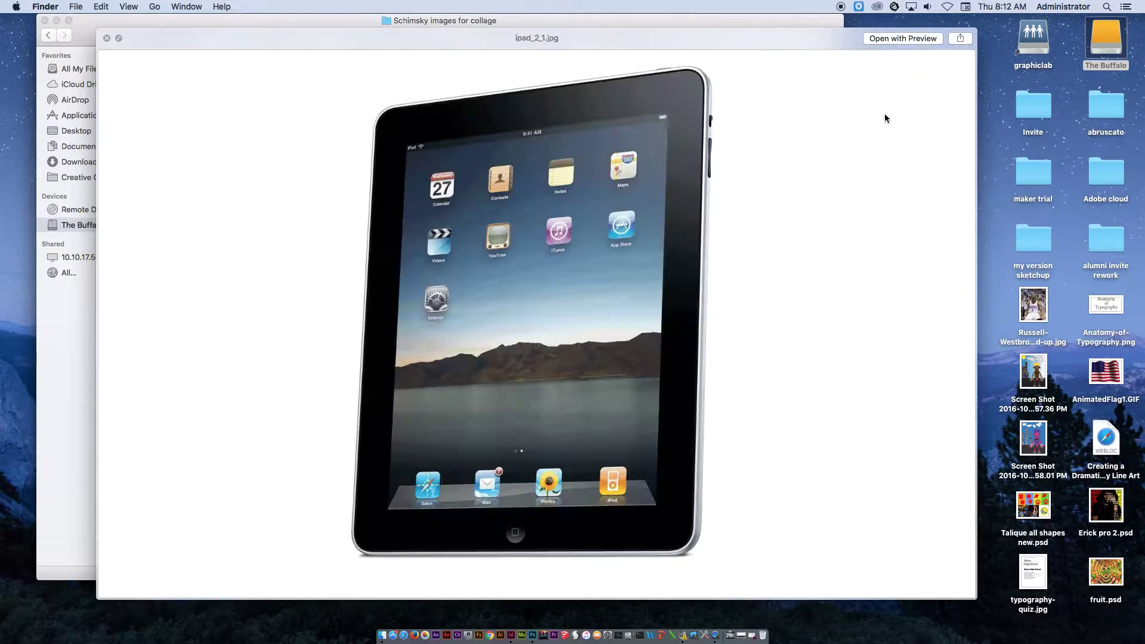
key("Down")
key("Down")
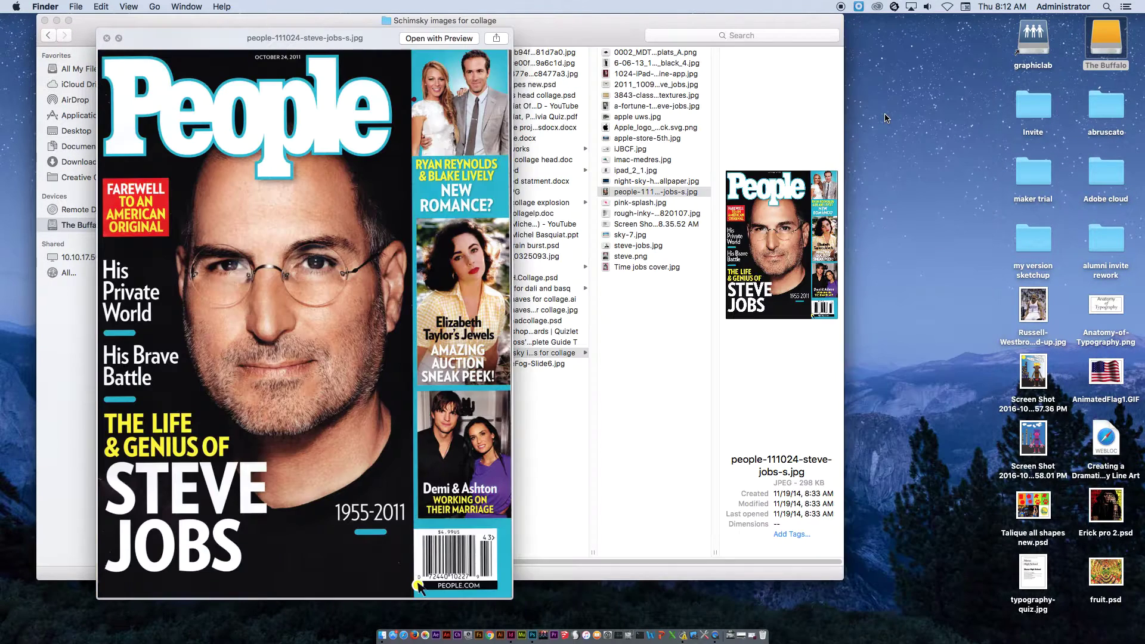
key("Down")
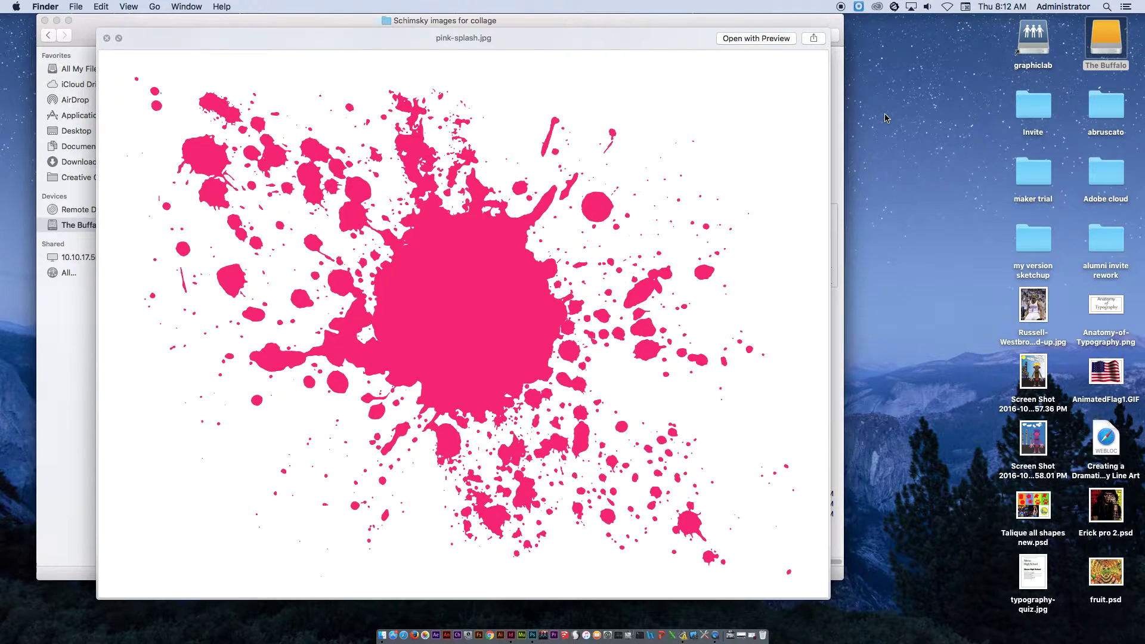
key("Down")
key("Down")
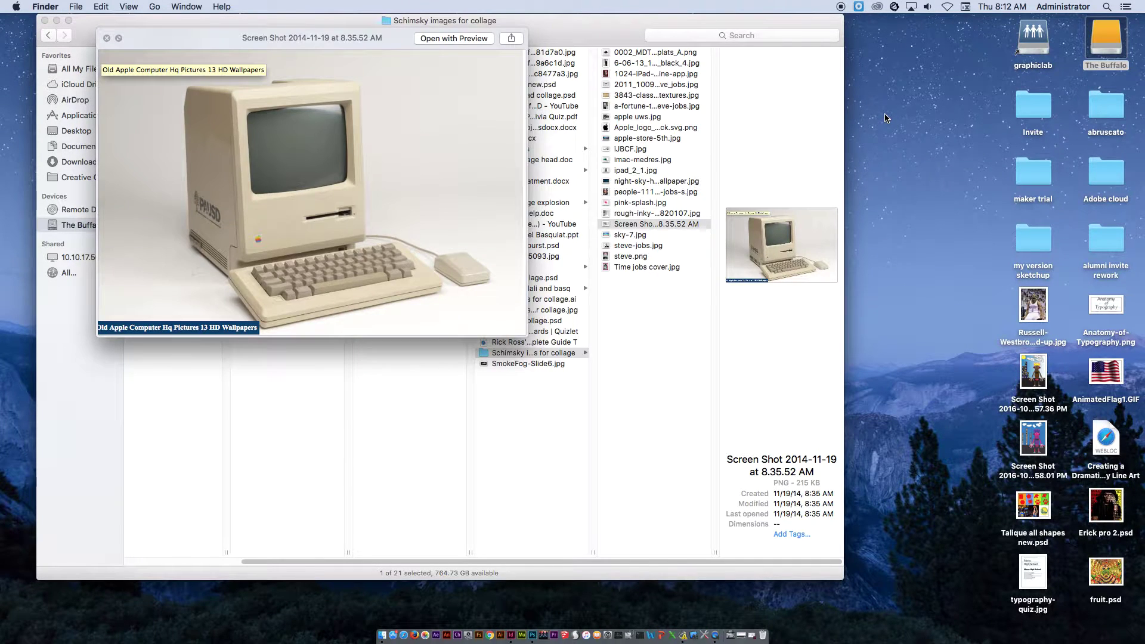
key("Down")
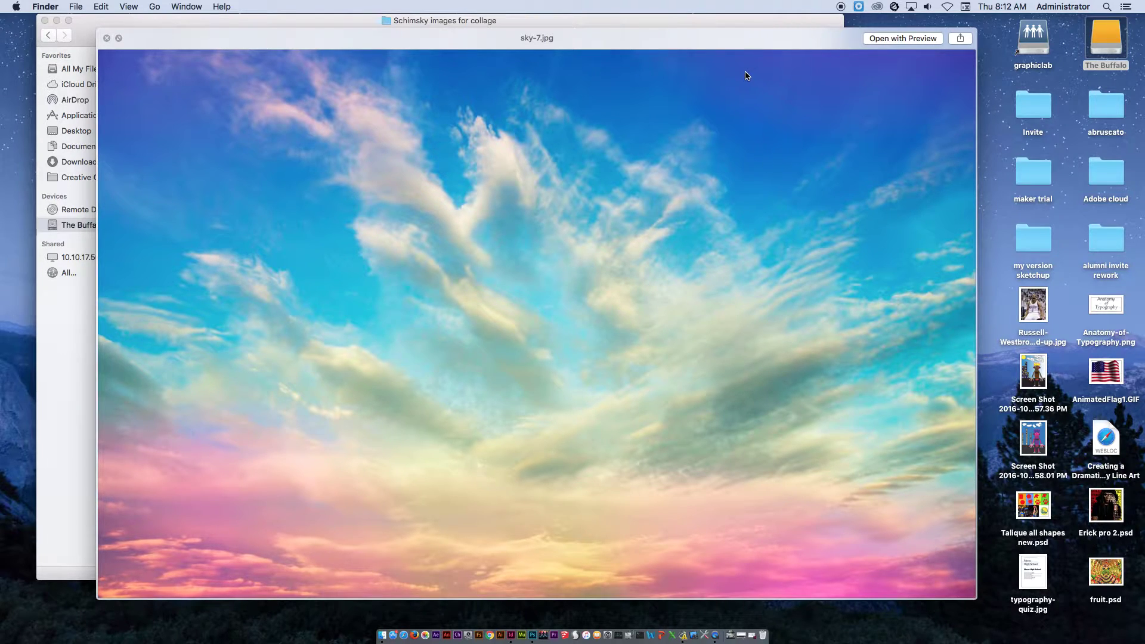
key("space")
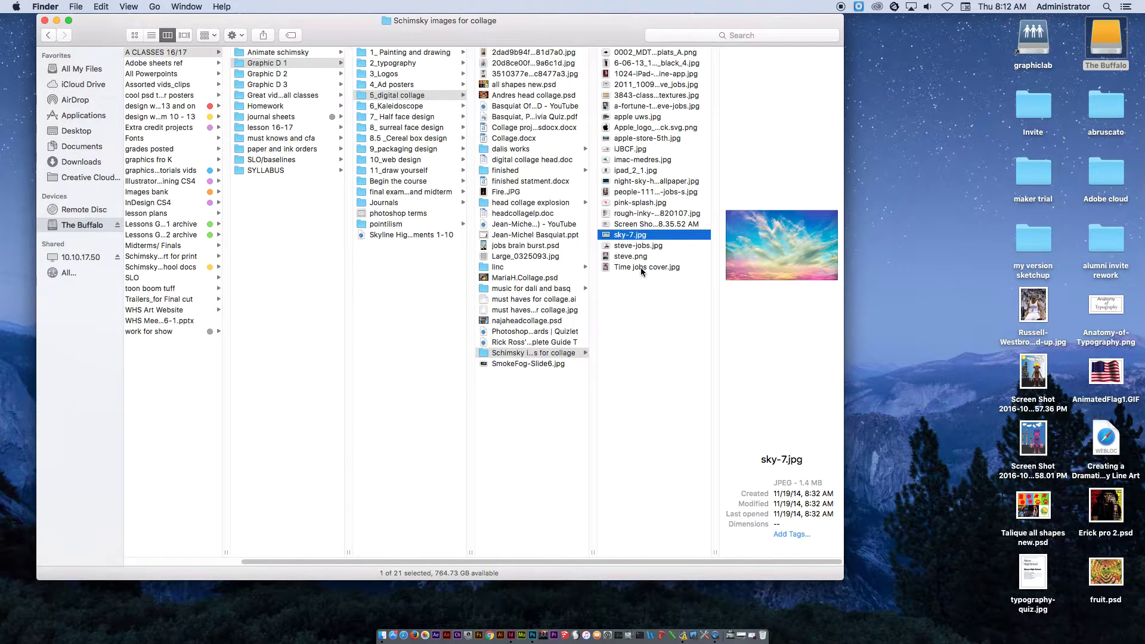
- Switch to Photoshop and set up a new document 11 inches wide and 17 inches high, named with the teacher's surname plus "collage"
left_click(534, 634)
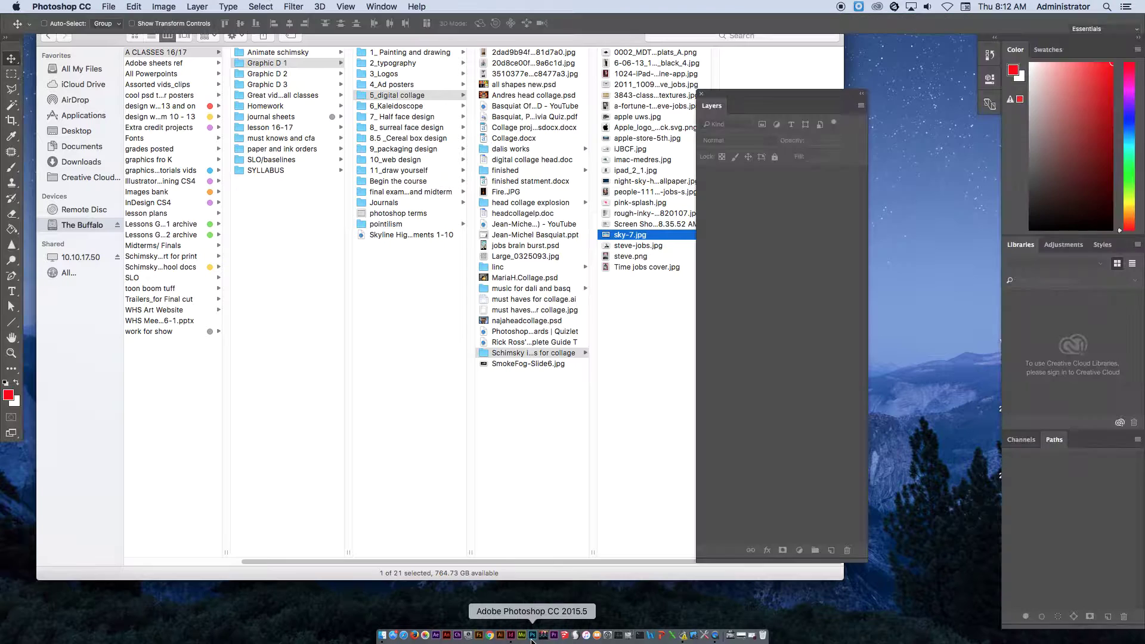
left_click(109, 7)
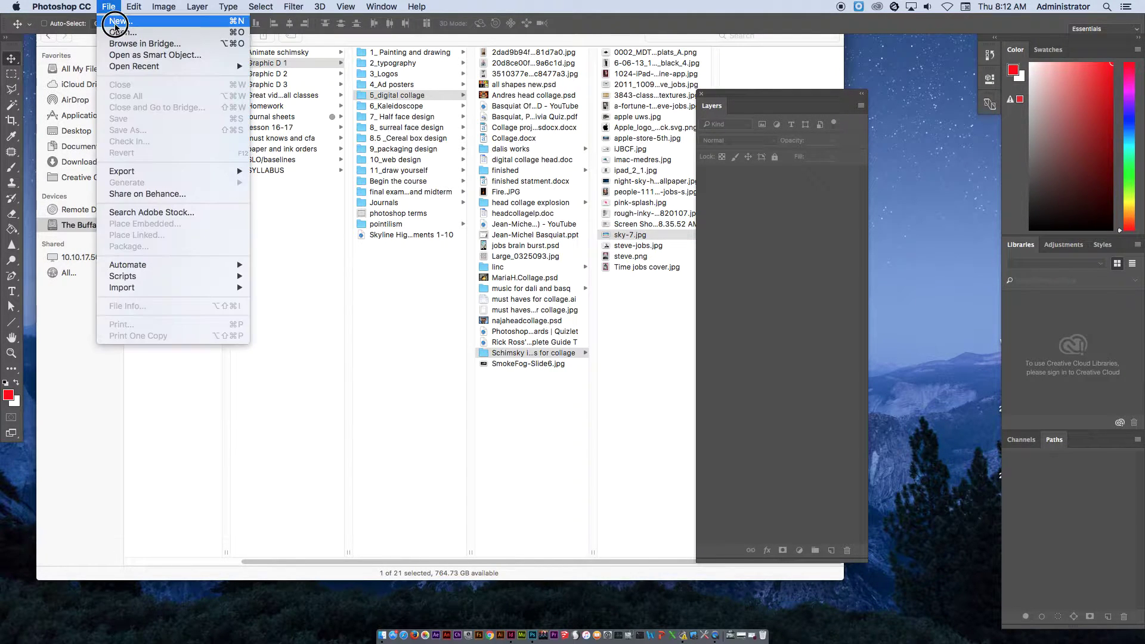
left_click(120, 18)
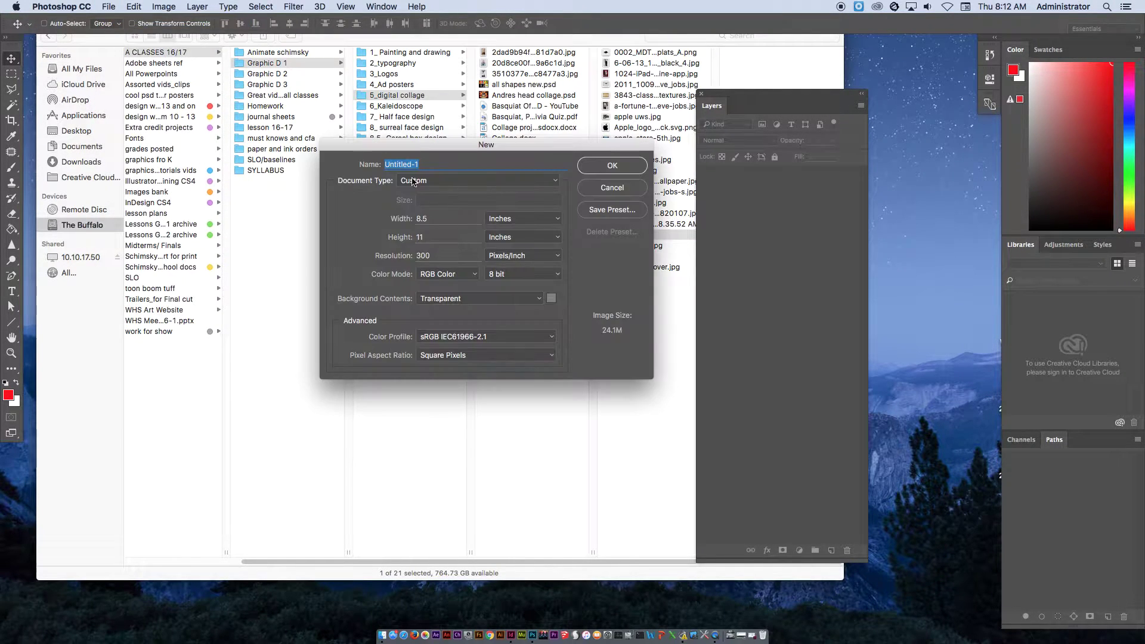
left_click(494, 219)
left_click(493, 220)
type("schimsky collage")
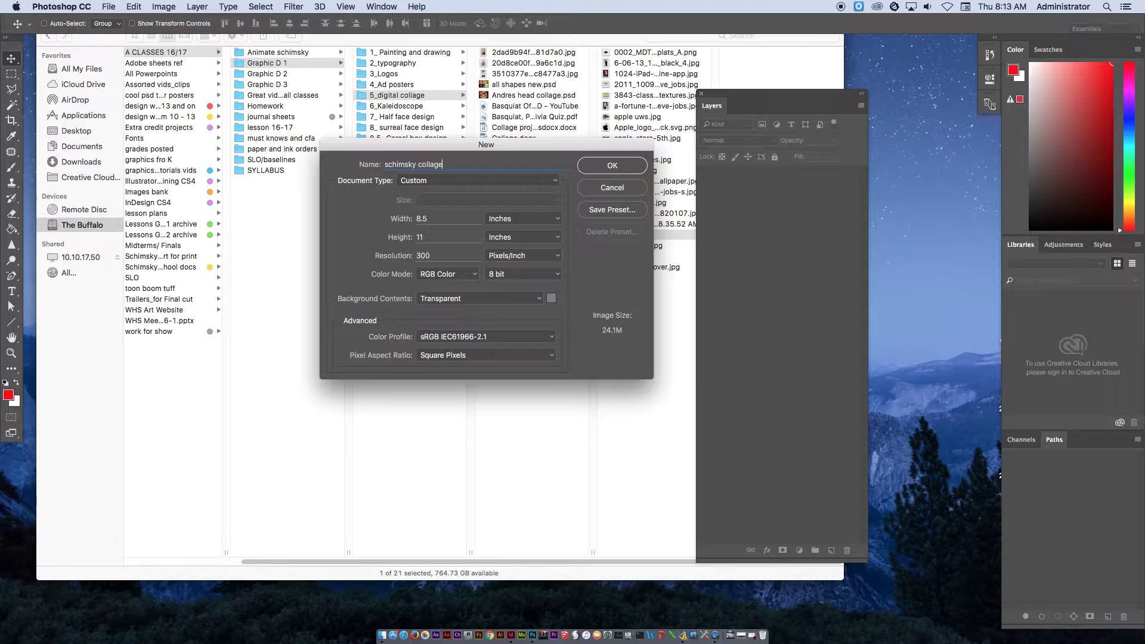
key("Tab")
type("11")
key("Tab")
type("17")
- Create the document at 300 pixels/inch in RGB Color with transparent background contents
left_click_drag(443, 256, 378, 257)
left_click(466, 274)
left_click(467, 274)
left_click(475, 292)
left_click(483, 297)
left_click(604, 167)
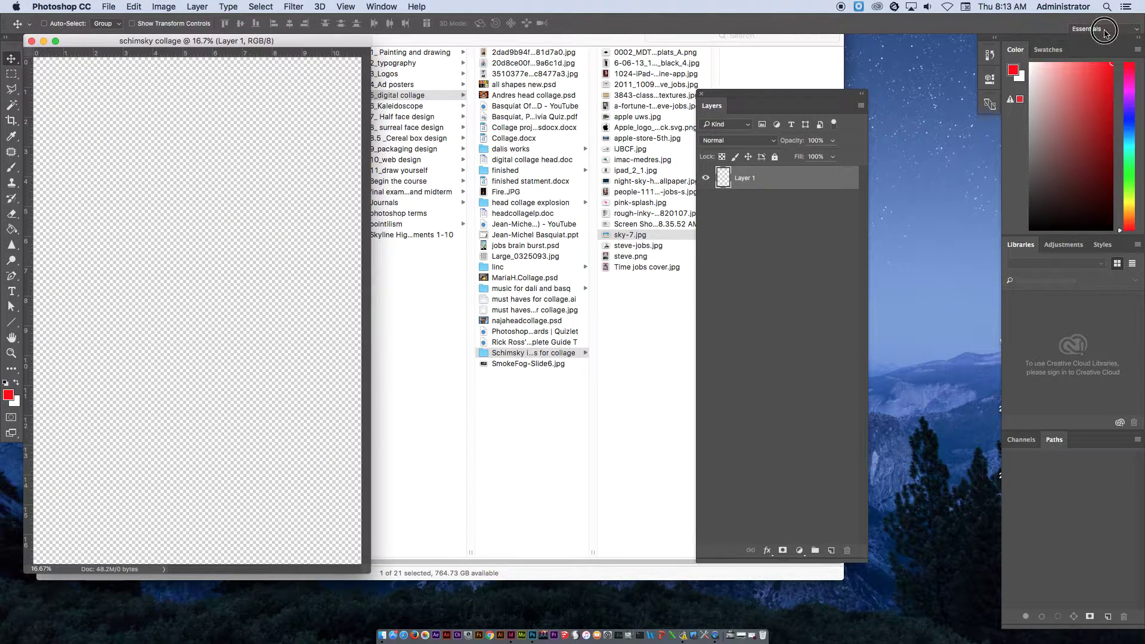
- Reset the Essentials workspace, and switch back to the Finder window with the collage images
left_click(1104, 30)
left_click(1098, 89)
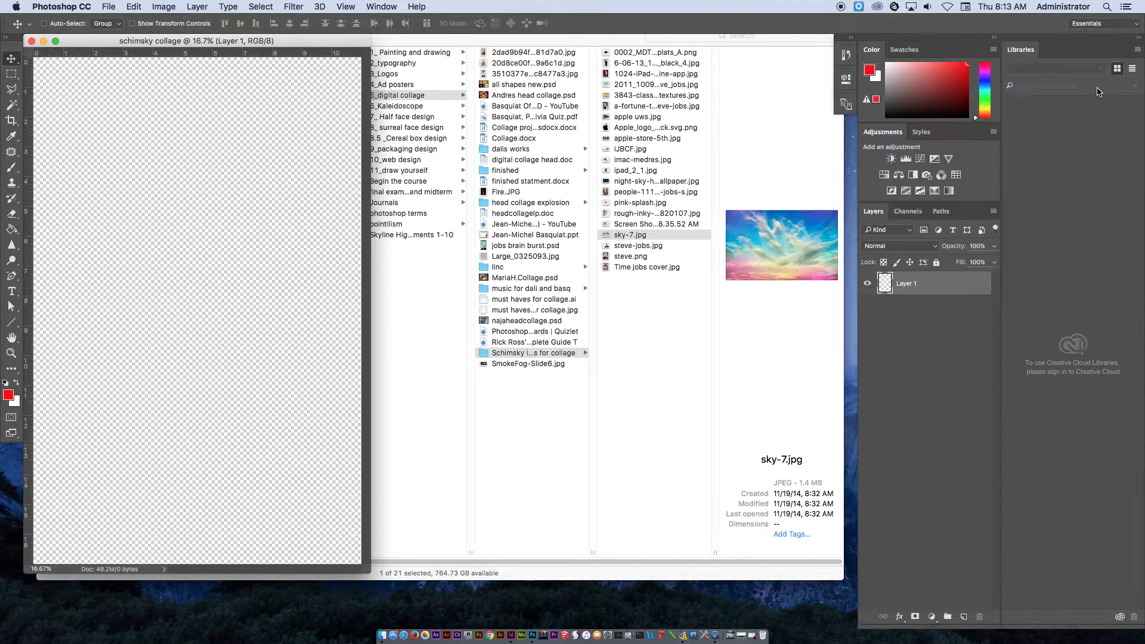
left_click(678, 310)
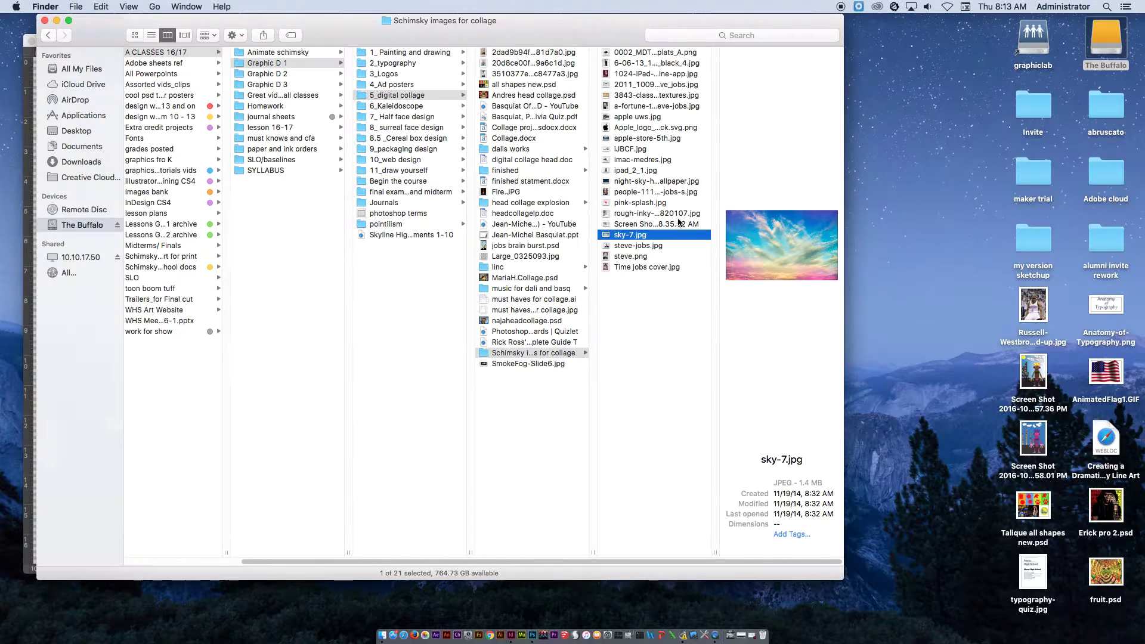
- Open steve-jobs.jpg from the collage images folder in Photoshop and detach it into its own floating window
left_click(643, 106)
left_click(638, 74)
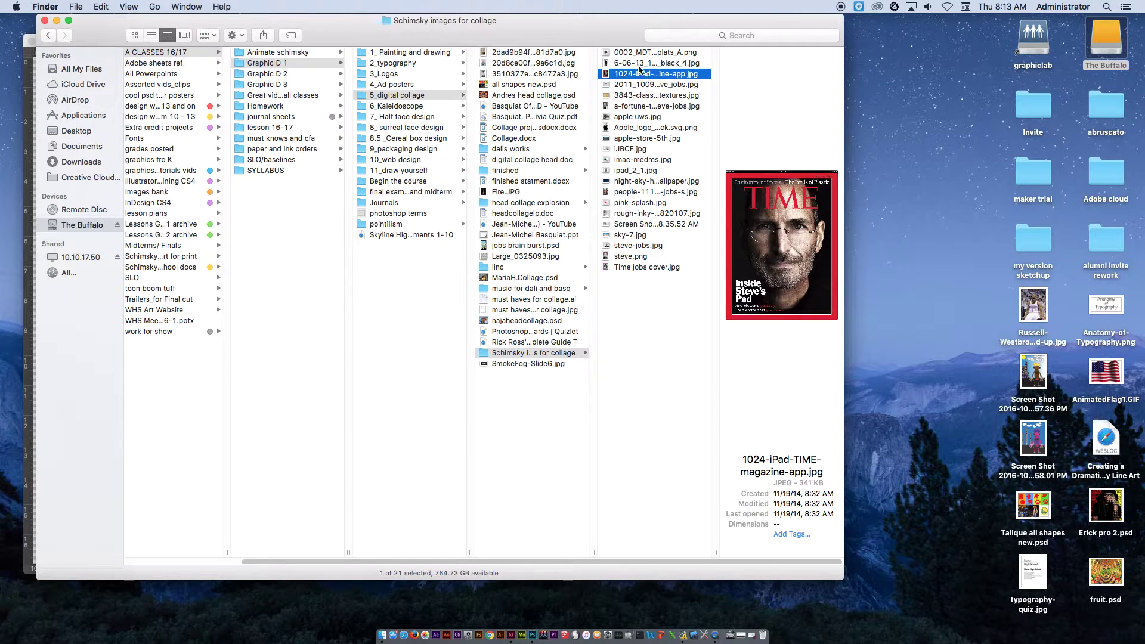
left_click(627, 245)
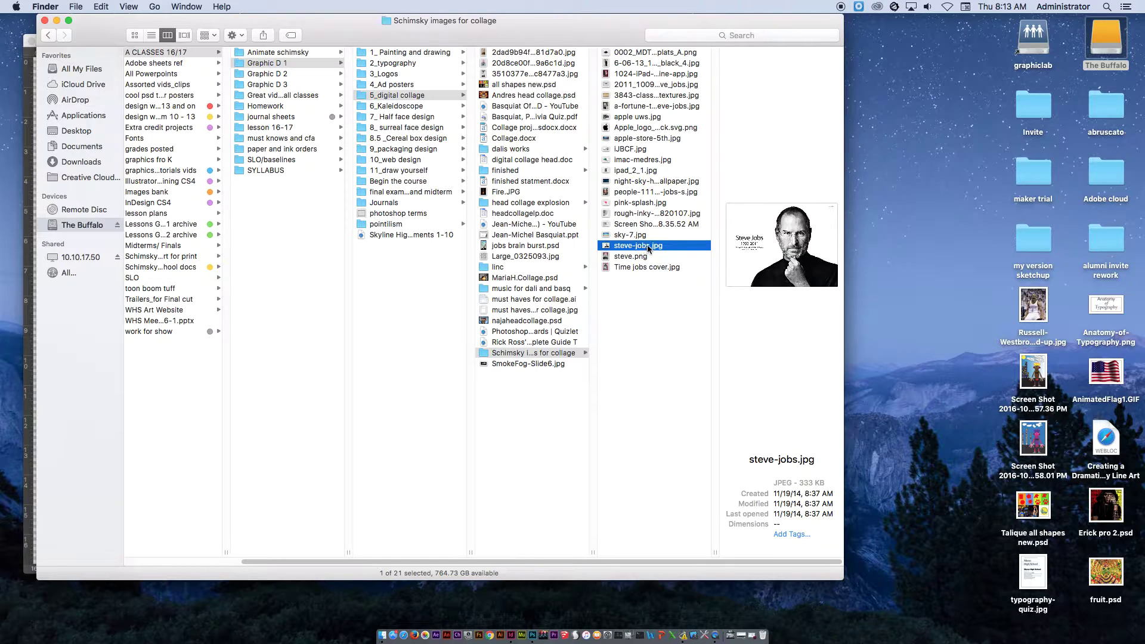
right_click(647, 244)
mouse_move(679, 263)
left_click(821, 308)
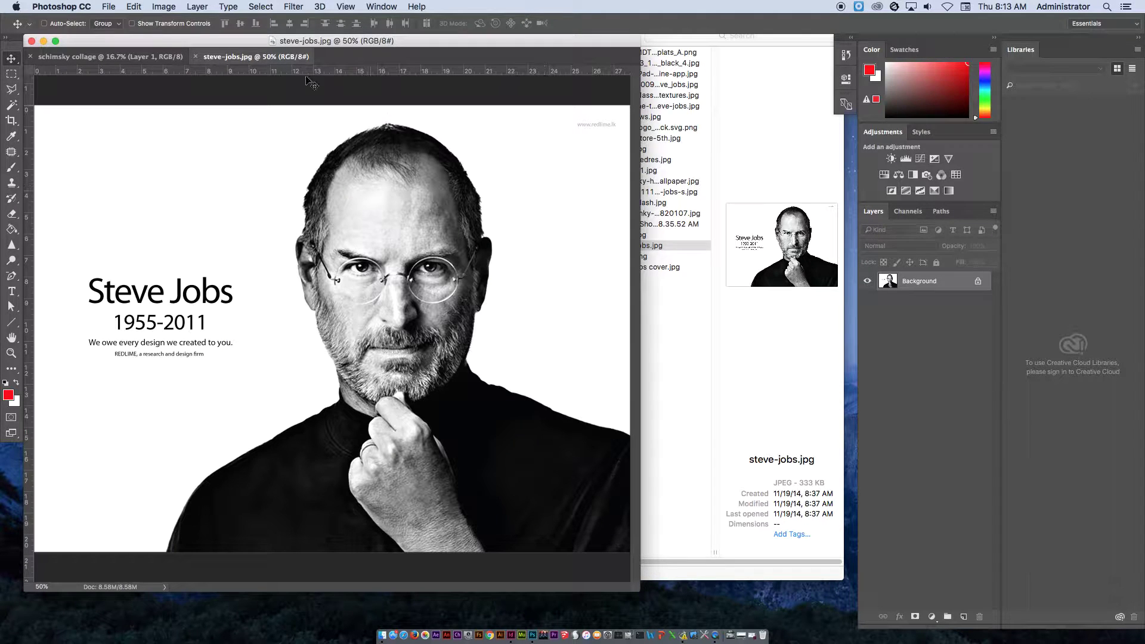
left_click(232, 55)
left_click_drag(232, 55, 352, 107)
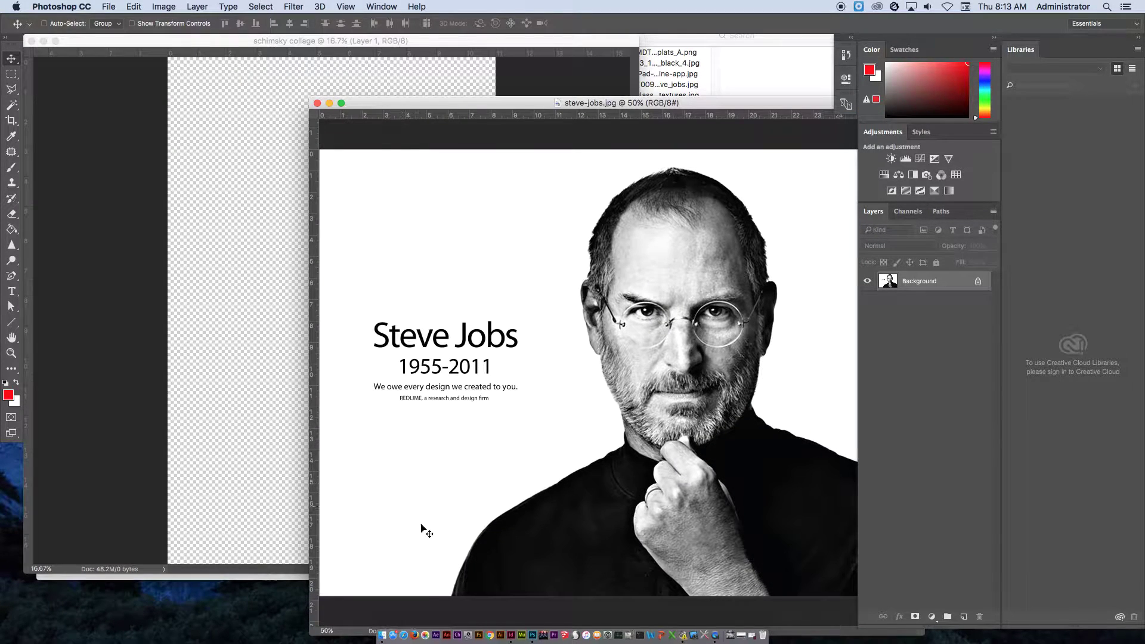
- Switch to Chrome and search Google for "steve jobs"
key("Tab")
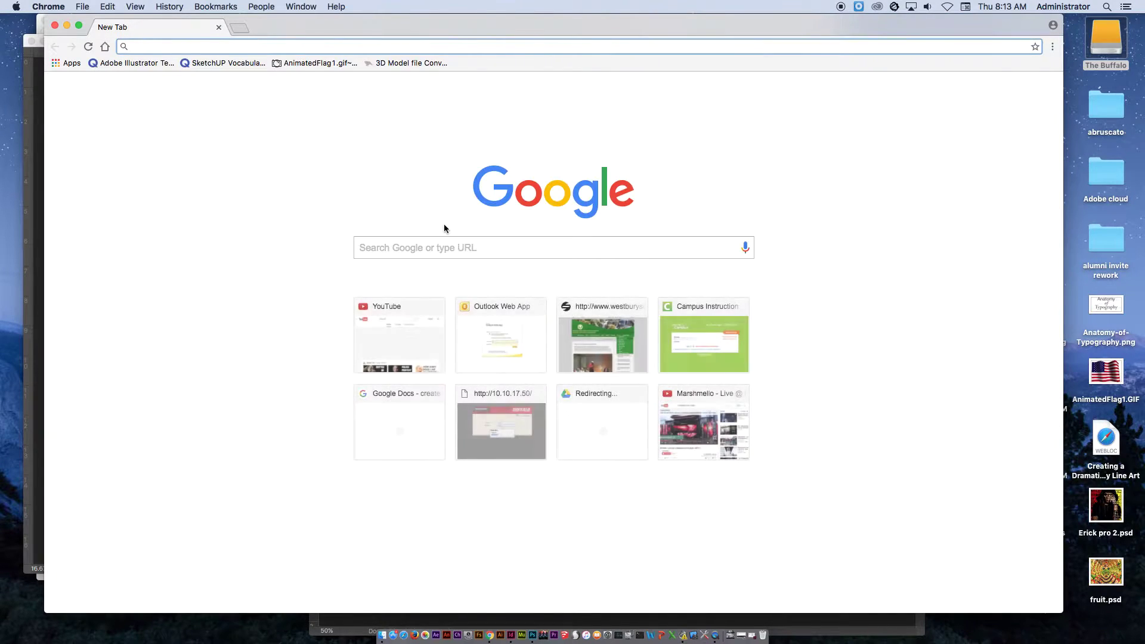
left_click(419, 250)
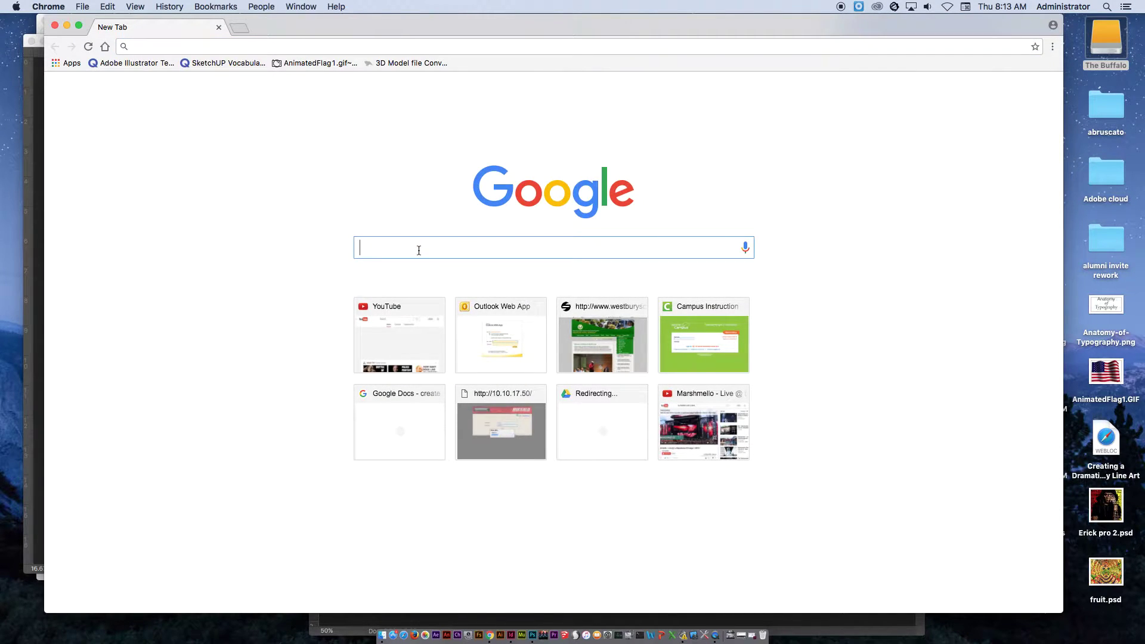
type("steve jobs")
key("Return")
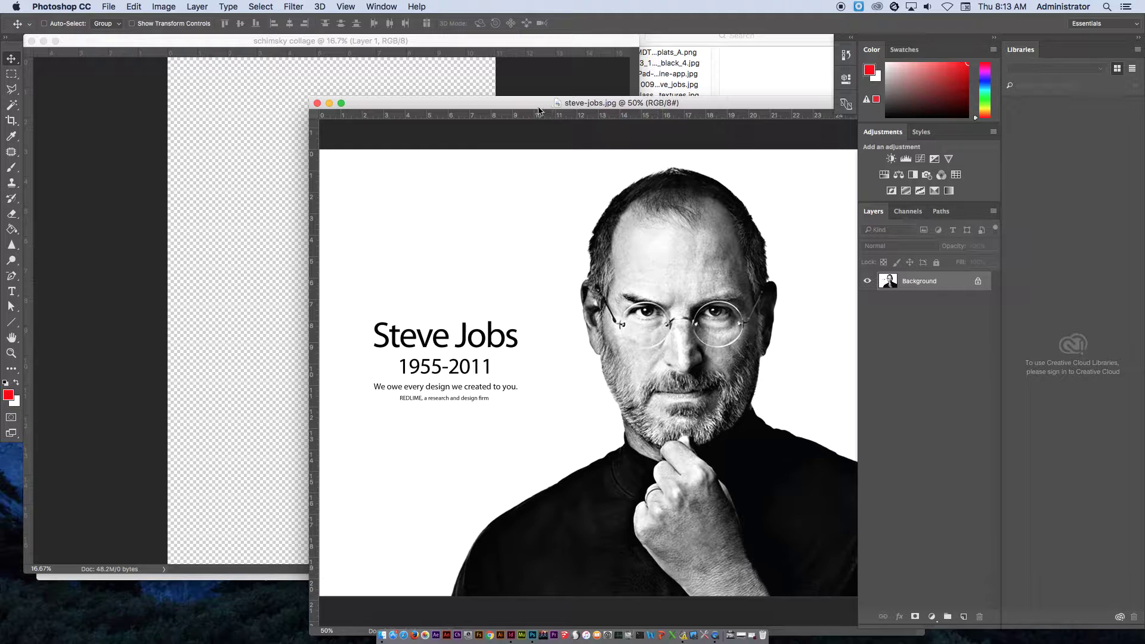
- Rearrange the windows so steve-jobs.jpg sits over the collage document and the Finder images folder is lower on the desktop
left_click_drag(524, 104, 360, 67)
left_click(804, 250)
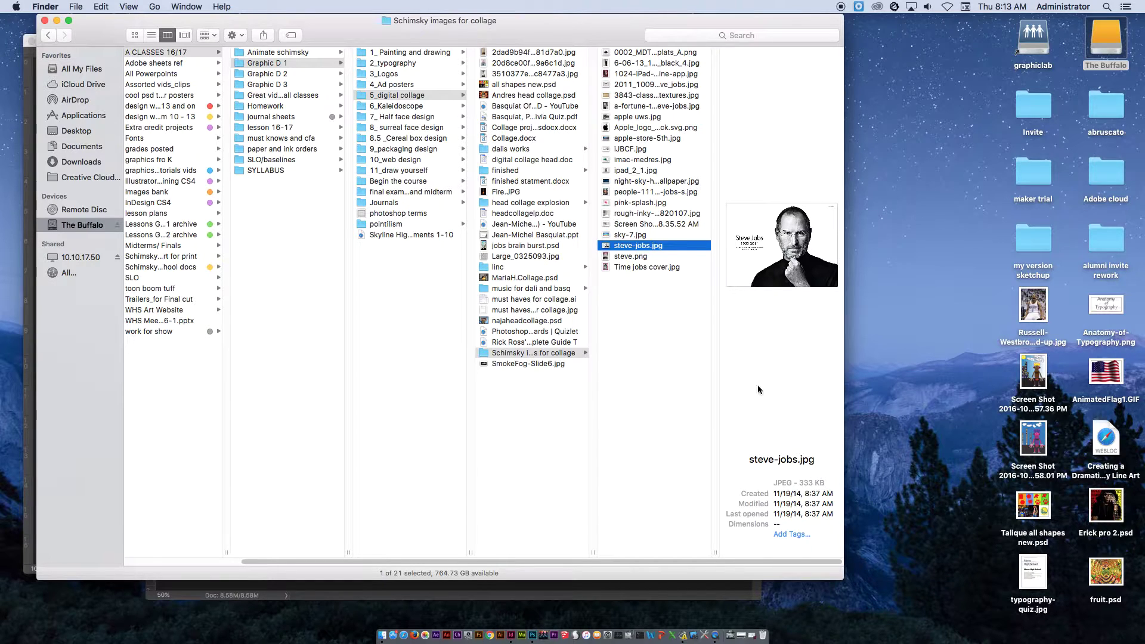
left_click_drag(322, 25, 691, 381)
left_click(480, 111)
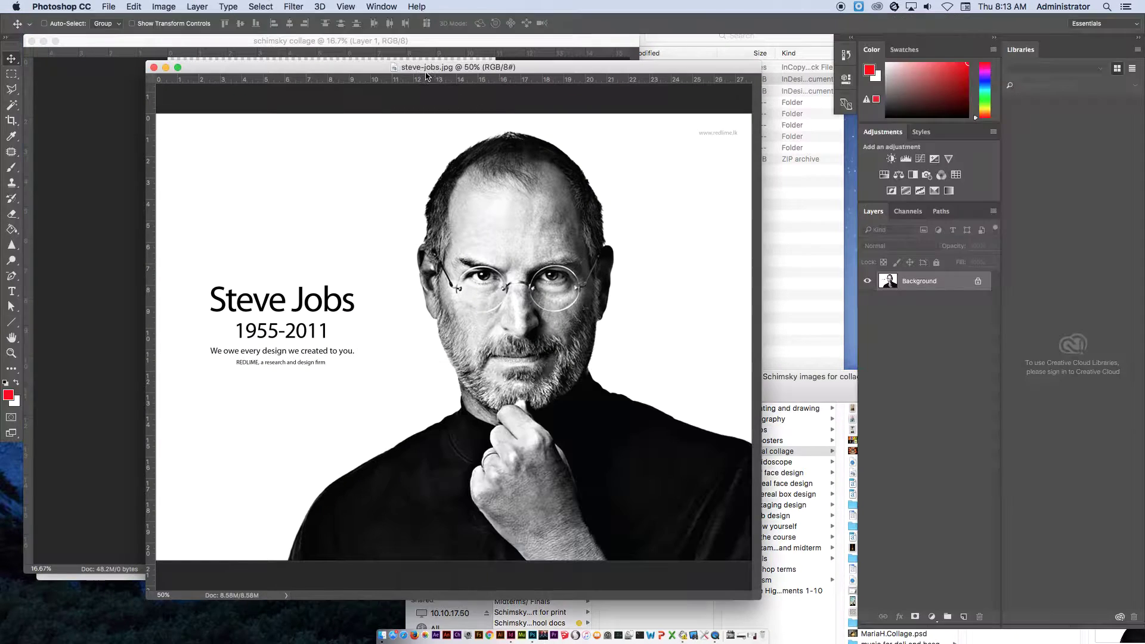
left_click_drag(338, 62, 285, 42)
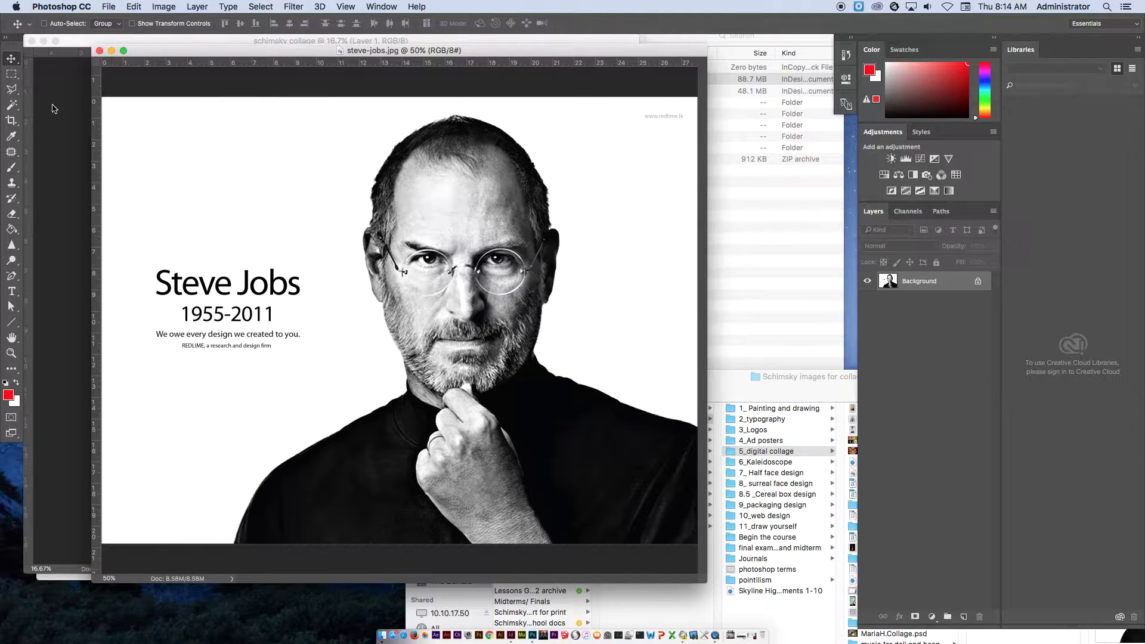
left_click(11, 76)
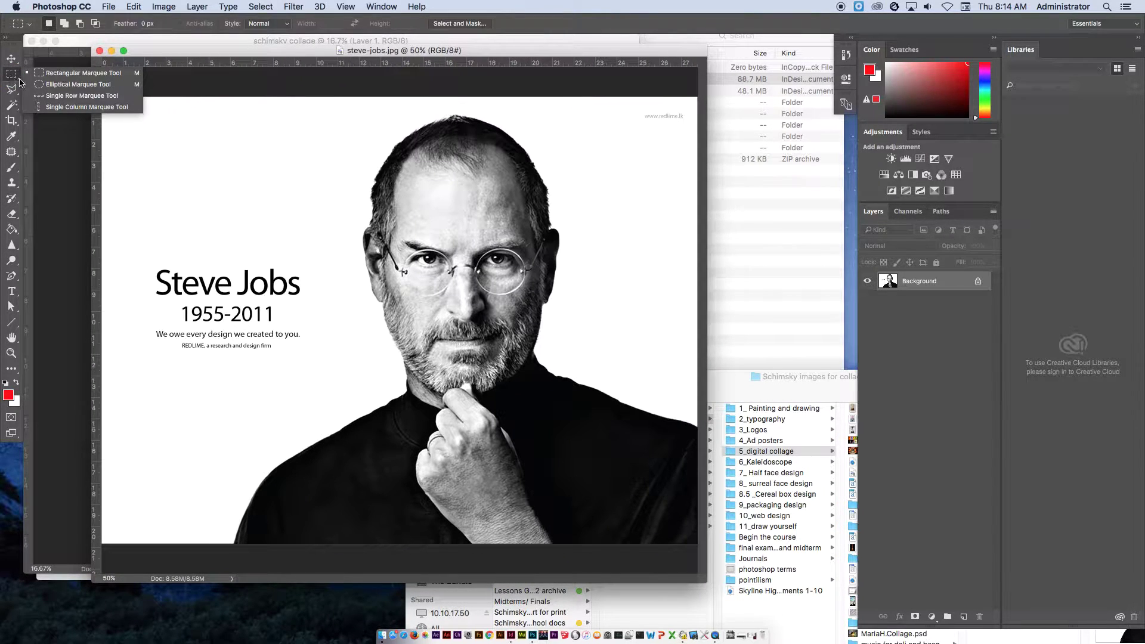
left_click(44, 74)
left_click(11, 89)
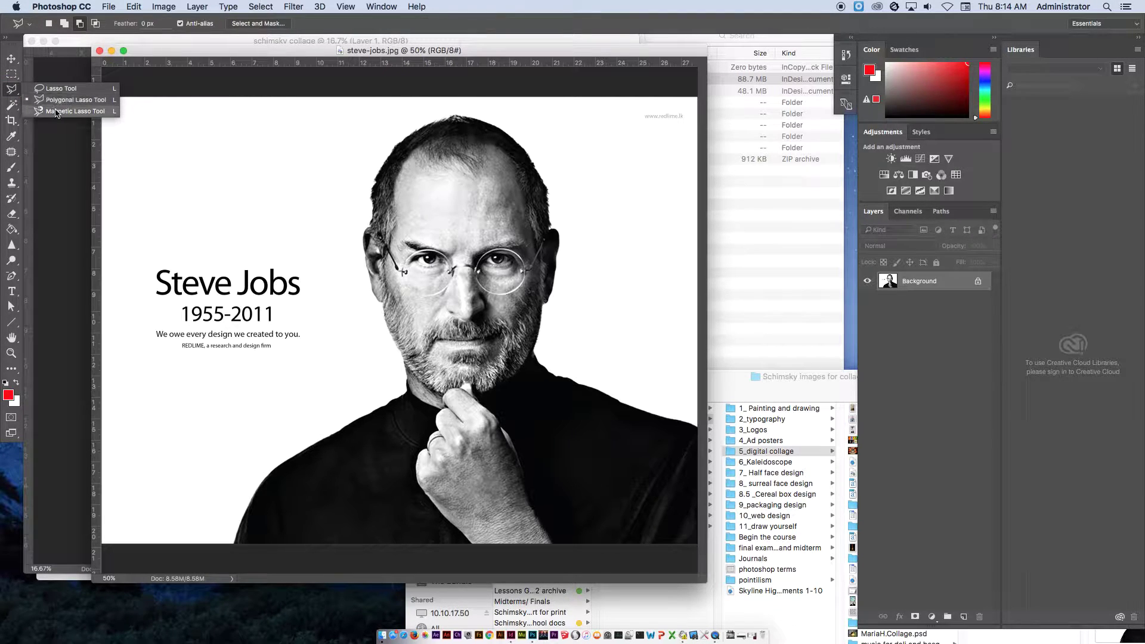
left_click(11, 105)
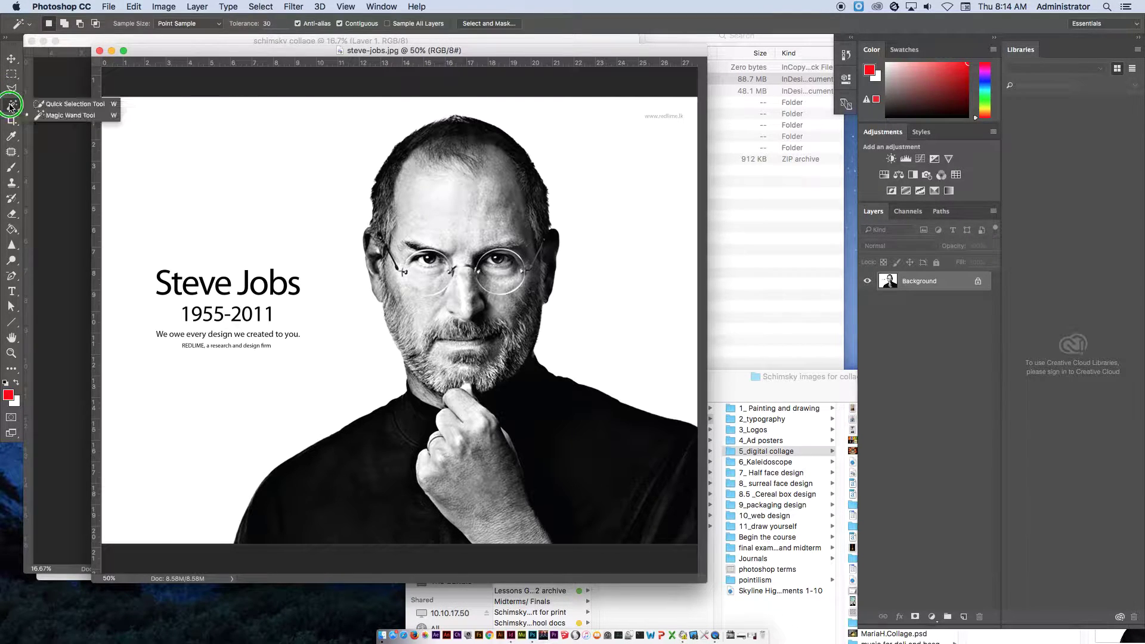
left_click(44, 105)
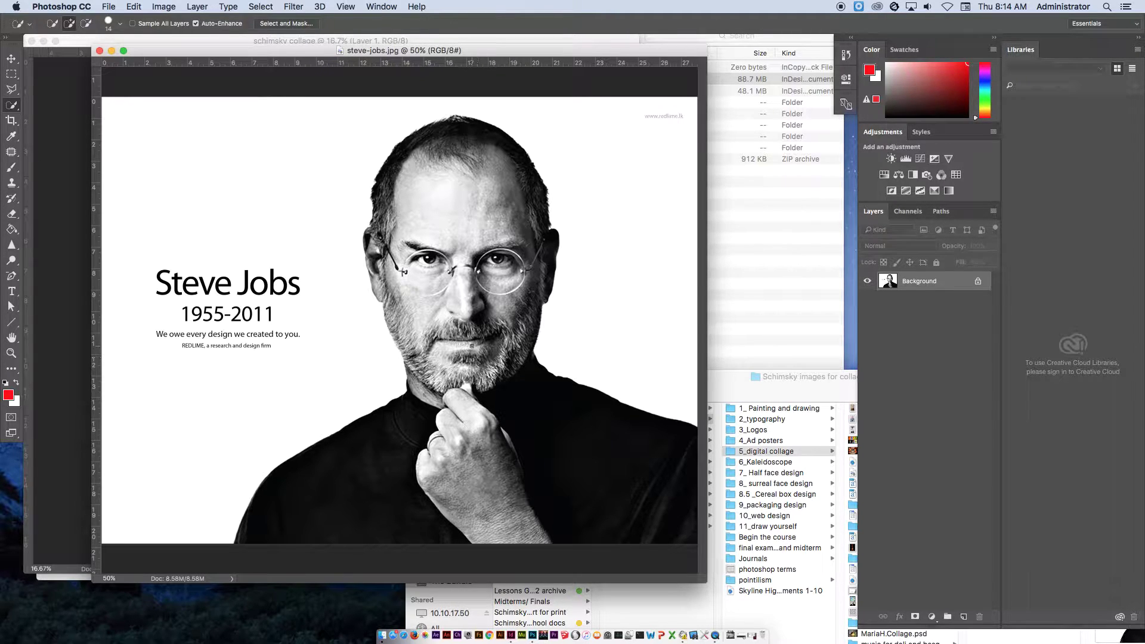
- Select the white background of steve-jobs.jpg with the Magic Wand, and shift its window aside to uncover the collage canvas
left_click(12, 106)
left_click(60, 119)
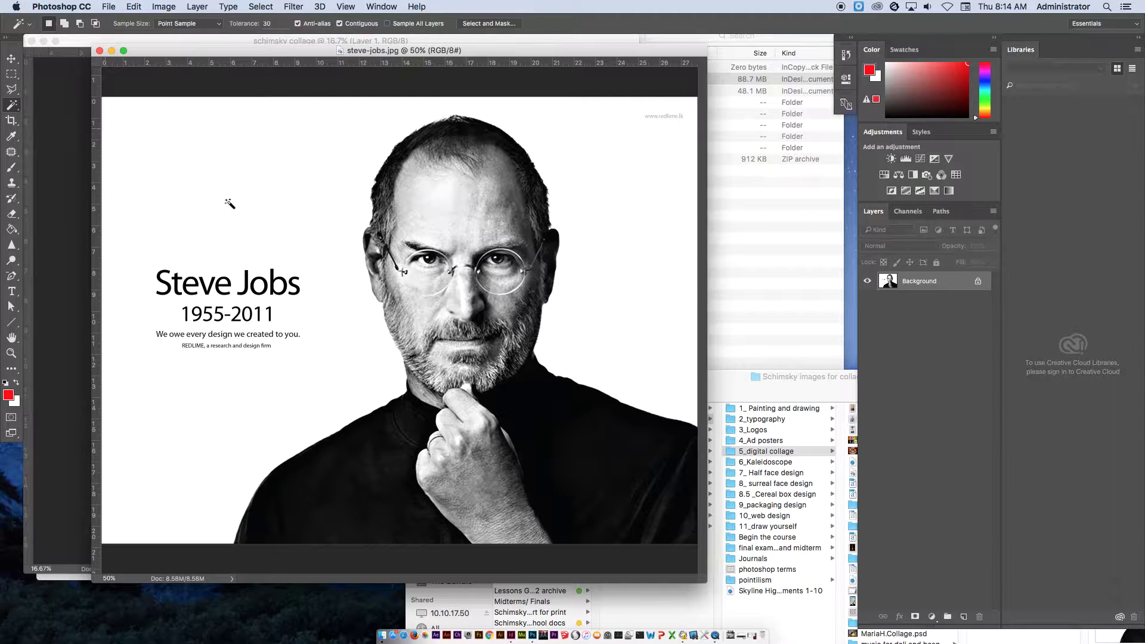
left_click(324, 181)
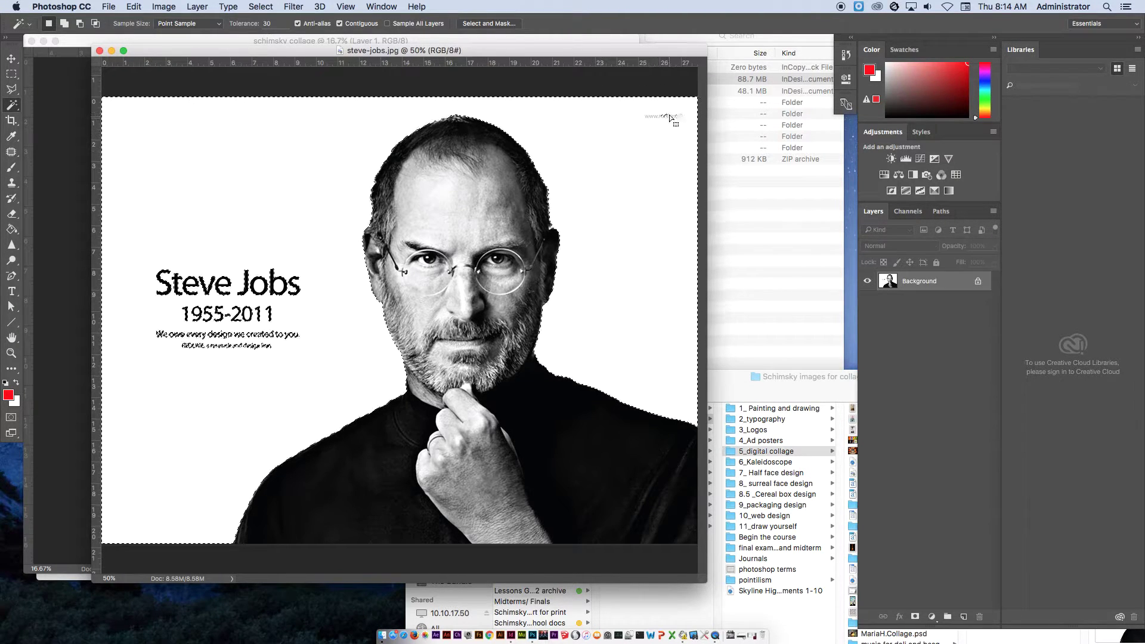
left_click_drag(292, 52, 544, 114)
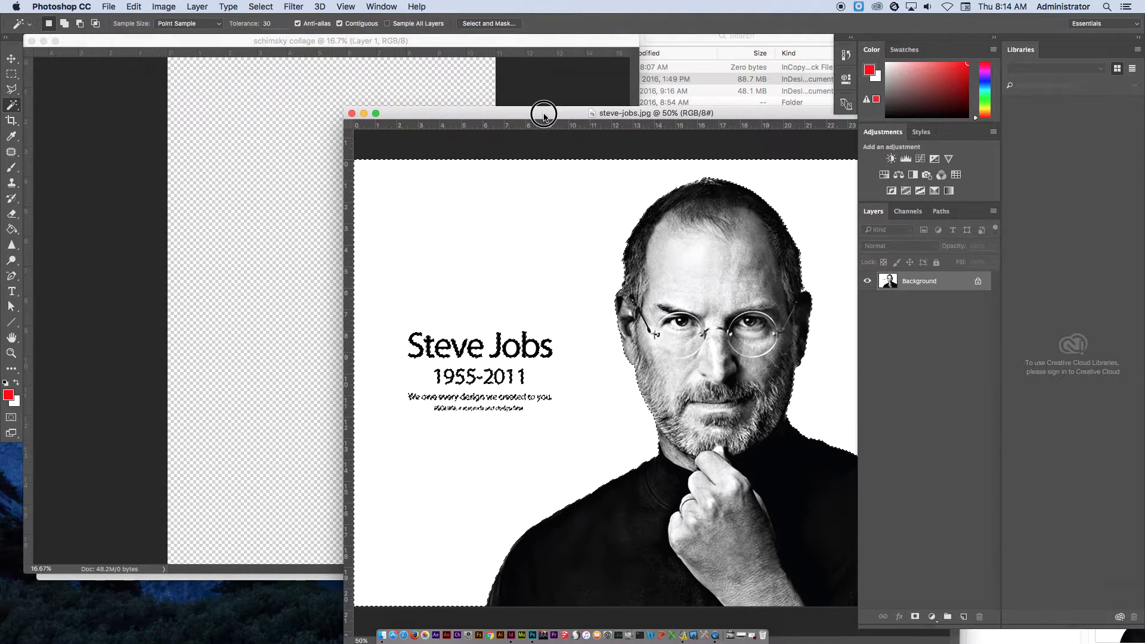
- Try to move the selected white background onto the collage canvas
left_click(13, 59)
left_click_drag(422, 198, 270, 198)
left_click_drag(326, 216, 312, 225)
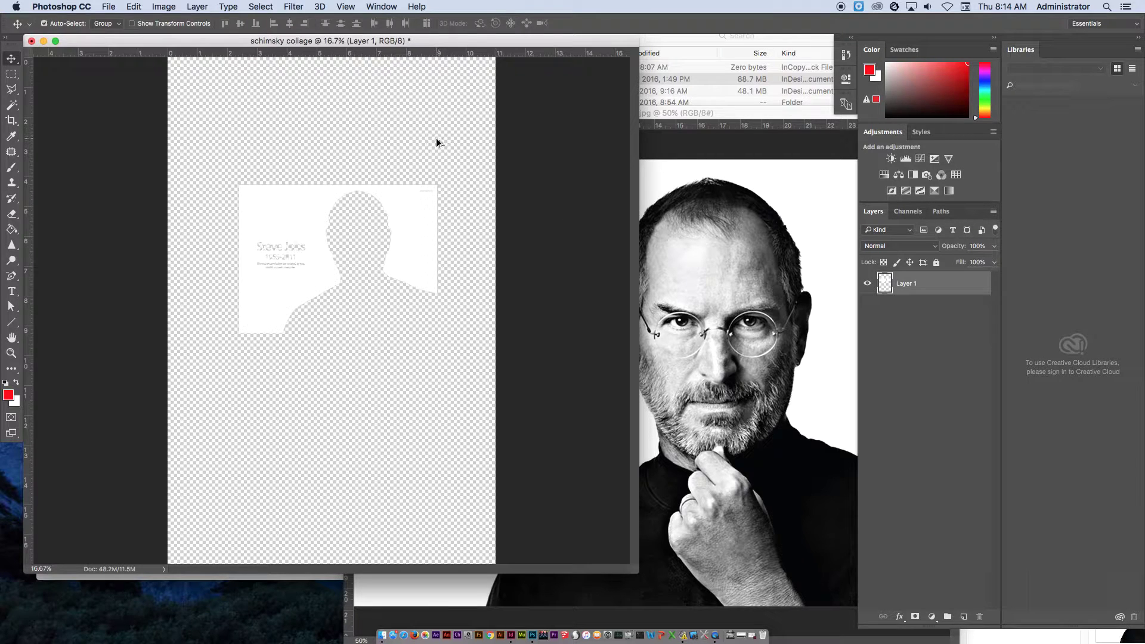
key("super+z")
left_click(660, 158)
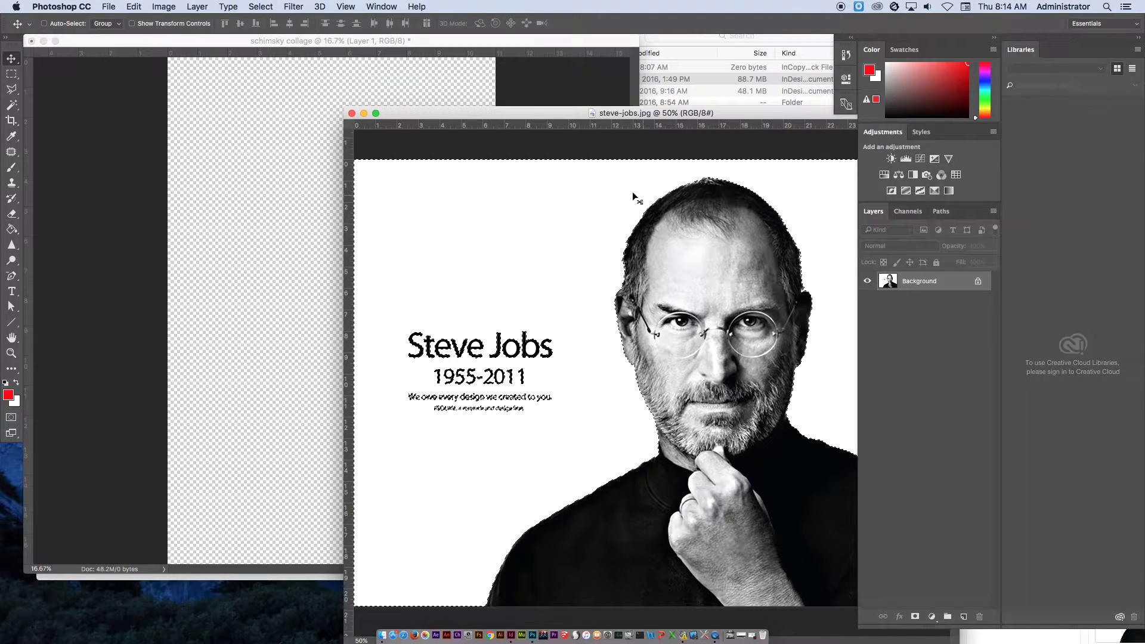
- Invert the selection to move the portrait with its caption into the collage document, and close steve-jobs.jpg
left_click(253, 6)
left_click(270, 55)
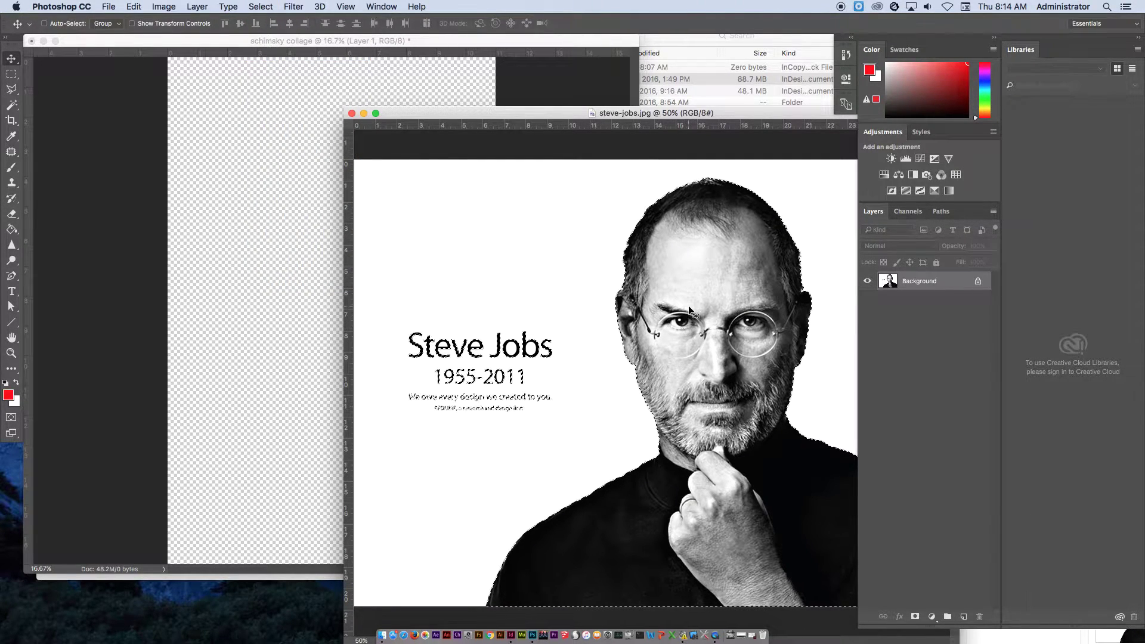
left_click_drag(695, 288, 339, 241)
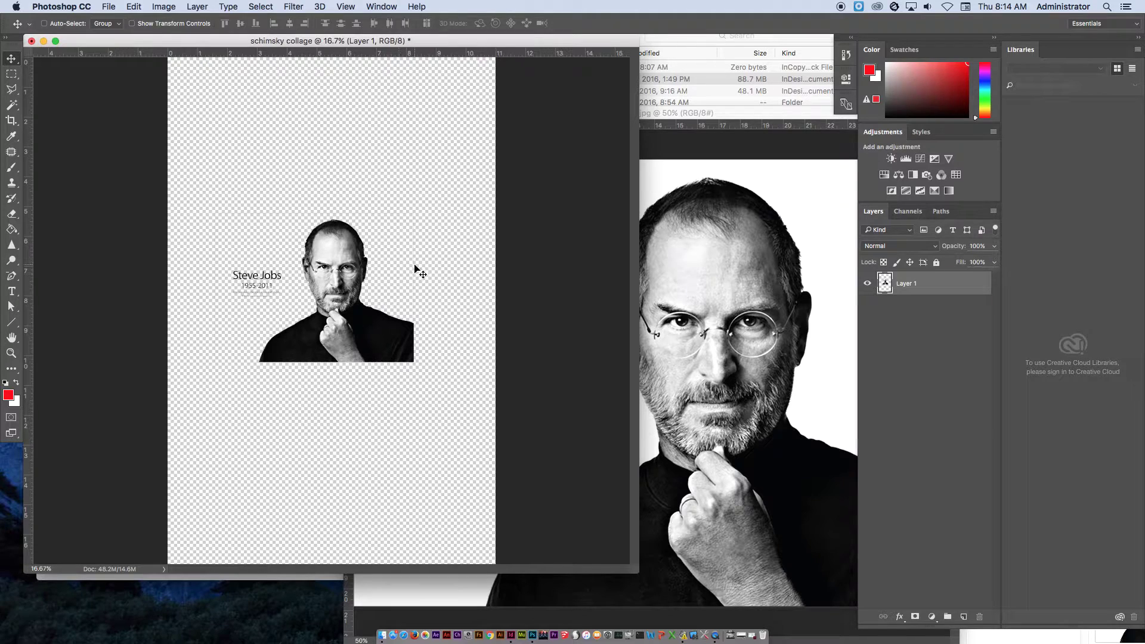
scroll(265, 273, "up", 3)
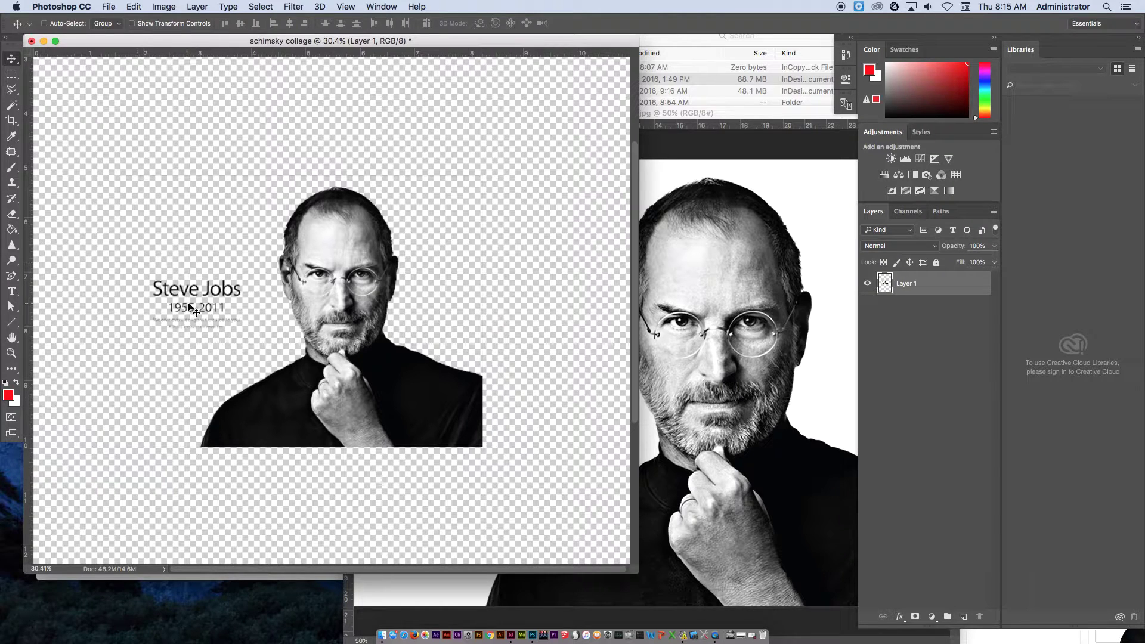
left_click(696, 164)
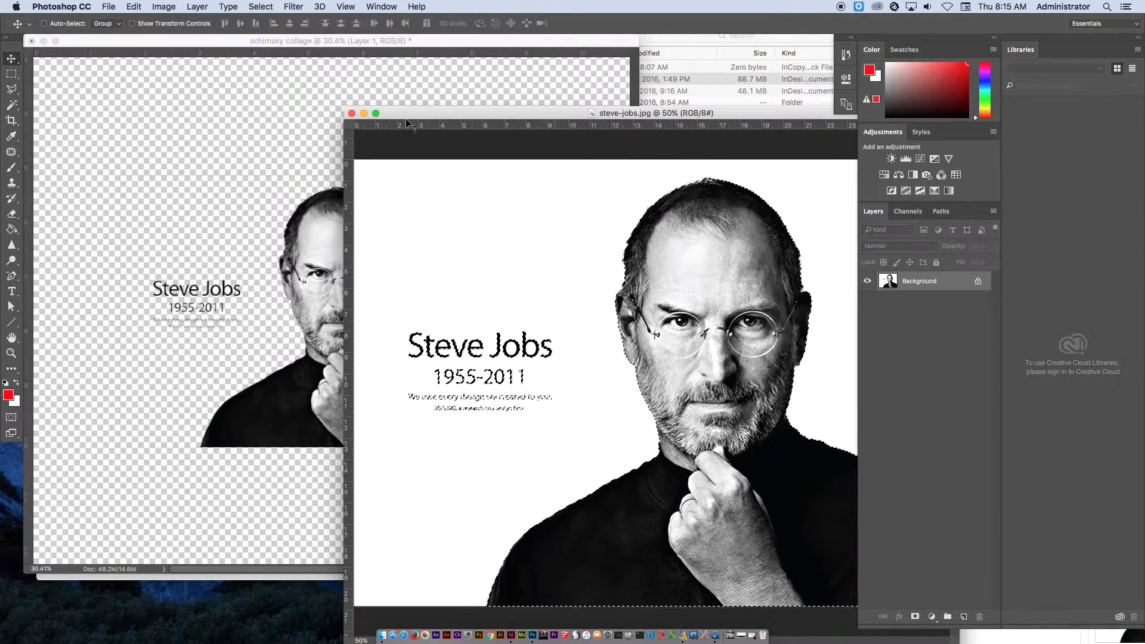
left_click(351, 113)
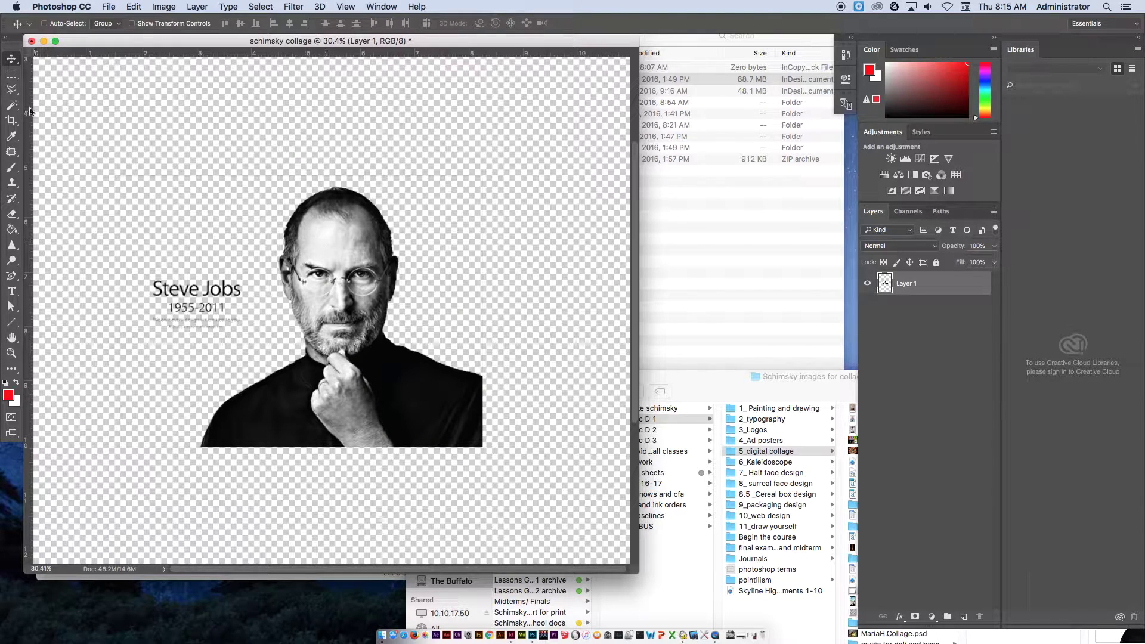
- Outline the Steve Jobs caption beside the portrait with the Polygonal Lasso, delete it and deselect
left_click(11, 89)
left_click(11, 89)
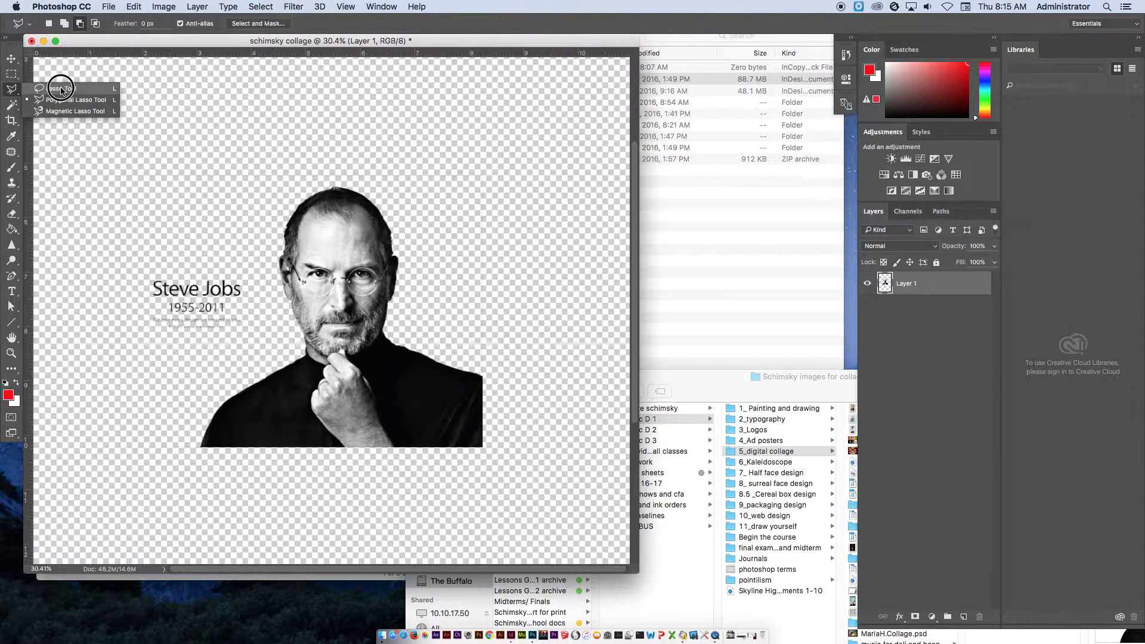
left_click(60, 95)
left_click(97, 210)
left_click(119, 132)
left_click(275, 146)
left_click(268, 322)
left_click(227, 360)
left_click(158, 370)
left_click(107, 304)
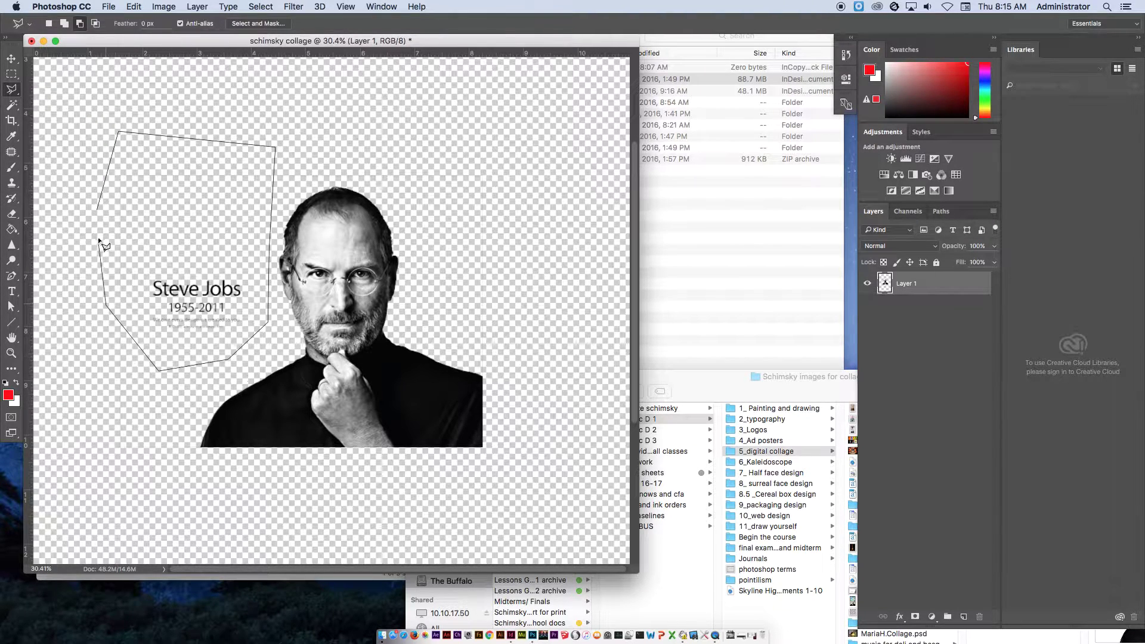
left_click(98, 210)
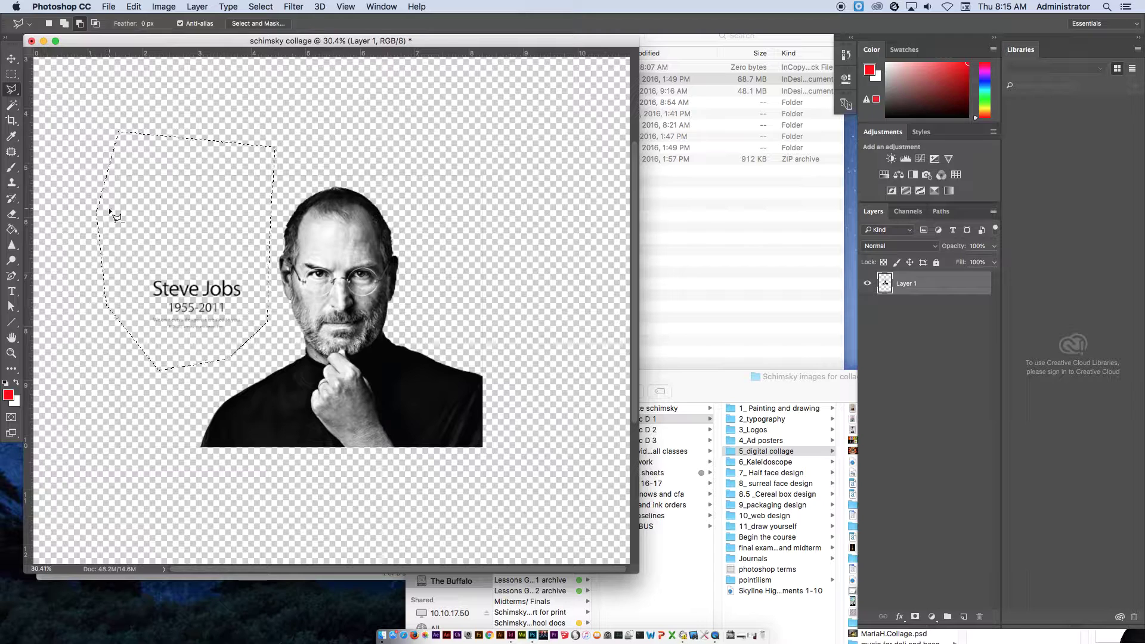
key("Delete")
key("super+d")
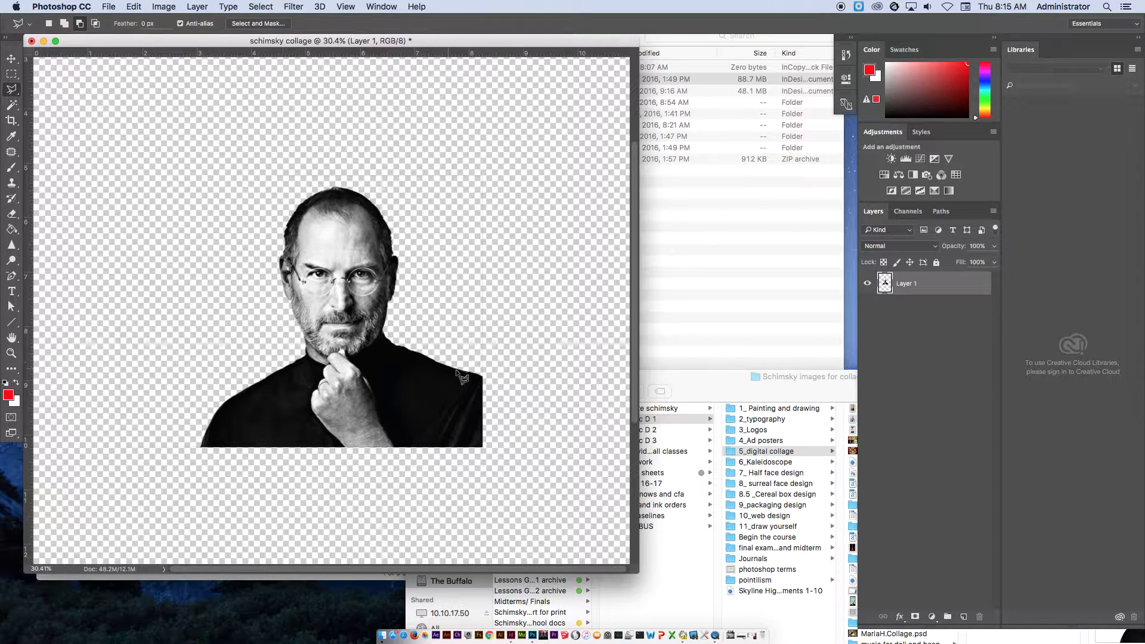
- Outline the empty area around the portrait's head and shoulders with the Polygonal Lasso, delete any stray pixels there and deselect
left_click(484, 377)
left_click(498, 304)
left_click(498, 122)
left_click(408, 113)
left_click(384, 112)
left_click(250, 116)
left_click(179, 138)
left_click(142, 270)
left_click(143, 417)
left_click(165, 471)
left_click(180, 442)
left_click(194, 259)
left_click(224, 190)
left_click(280, 159)
left_click(358, 158)
left_click(414, 178)
left_click(444, 244)
left_click(453, 316)
double_click(459, 350)
key("Delete")
key("ctrl+d")
- Move the portrait to the lower-left corner of the collage canvas
key("super+0")
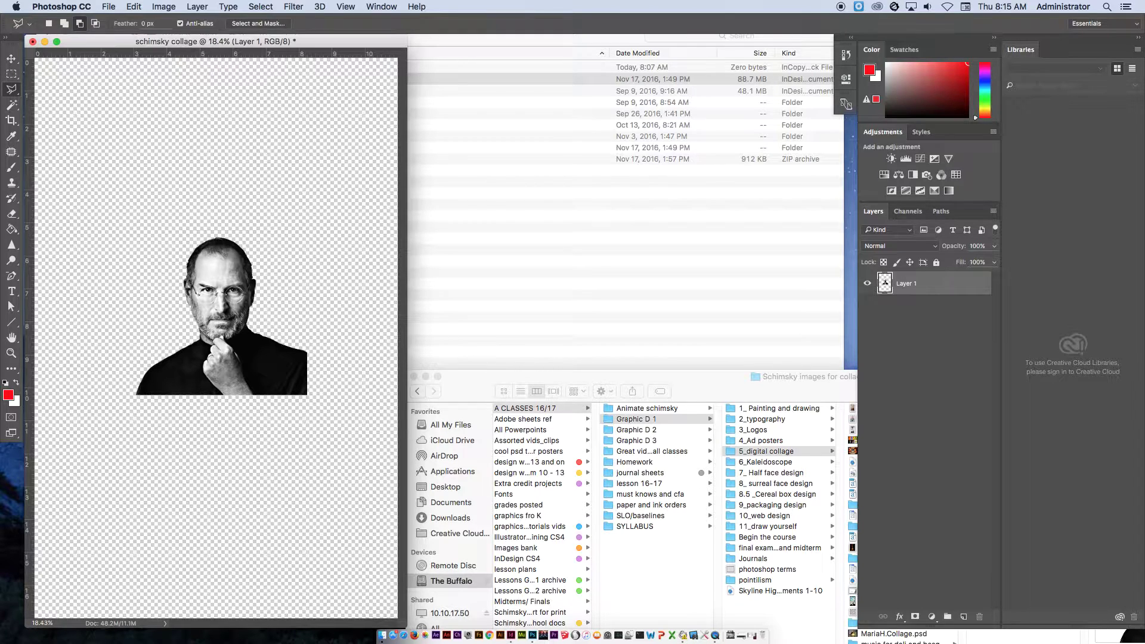
left_click(11, 59)
left_click_drag(236, 304, 130, 509)
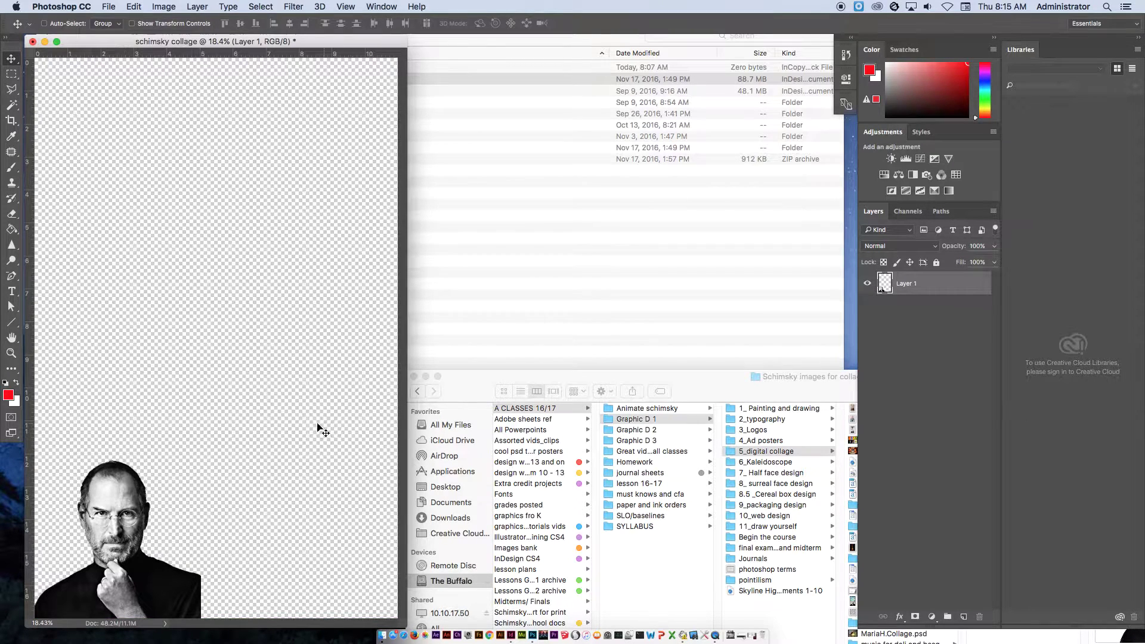
- Free-transform the portrait to 249% in width and height, and center the head across the bottom of the canvas
left_click(132, 8)
left_click(198, 186)
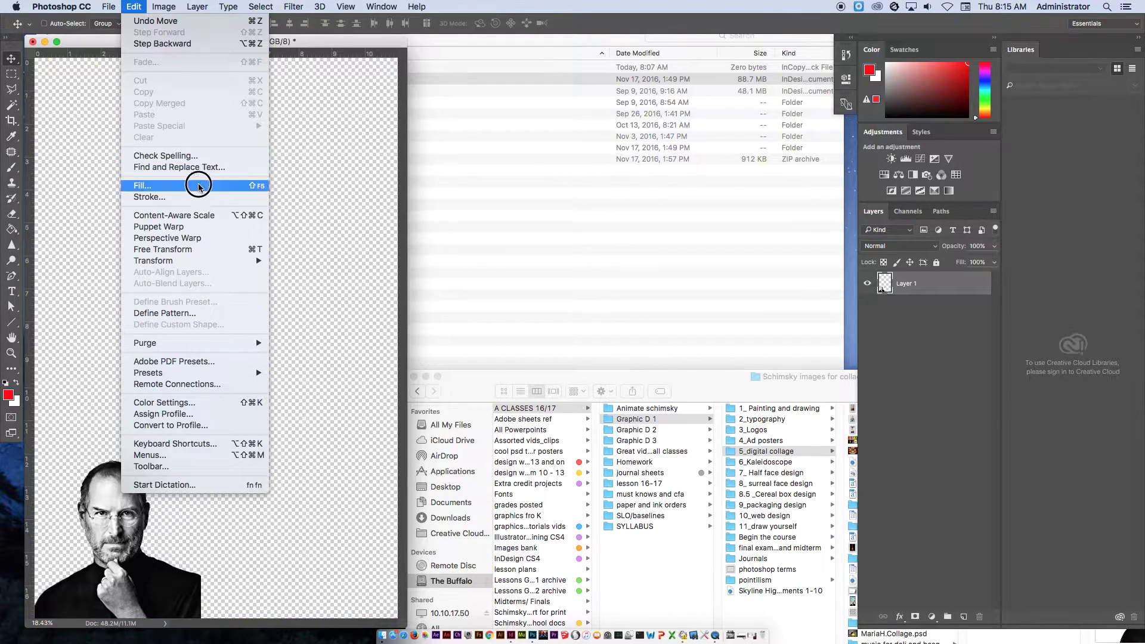
left_click(203, 251)
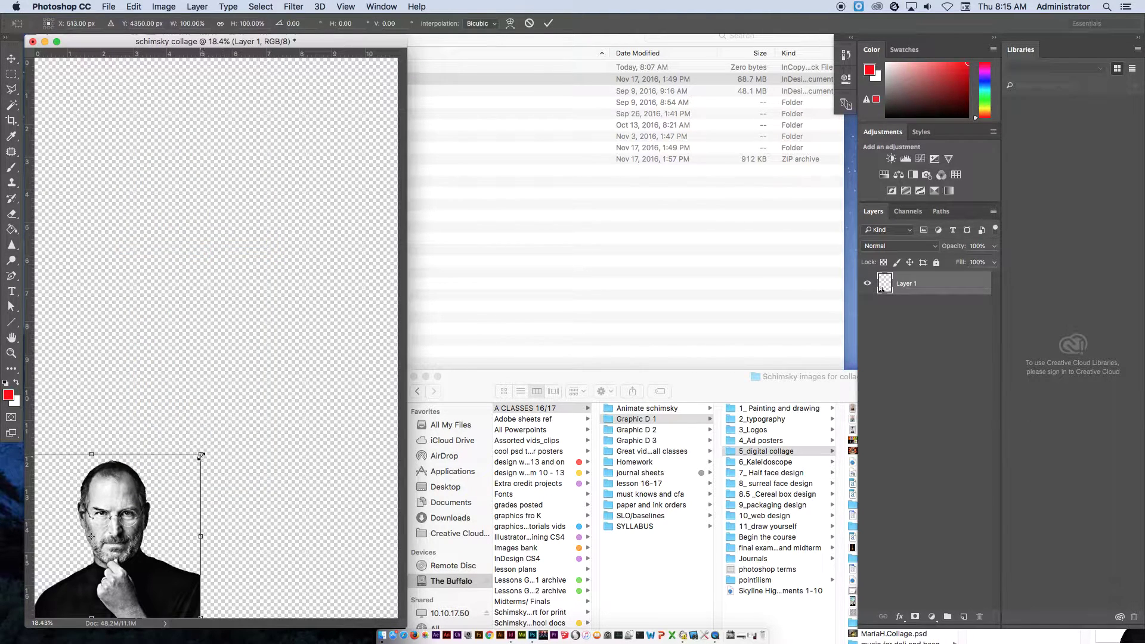
left_click_drag(200, 454, 471, 146)
left_click_drag(314, 292, 227, 295)
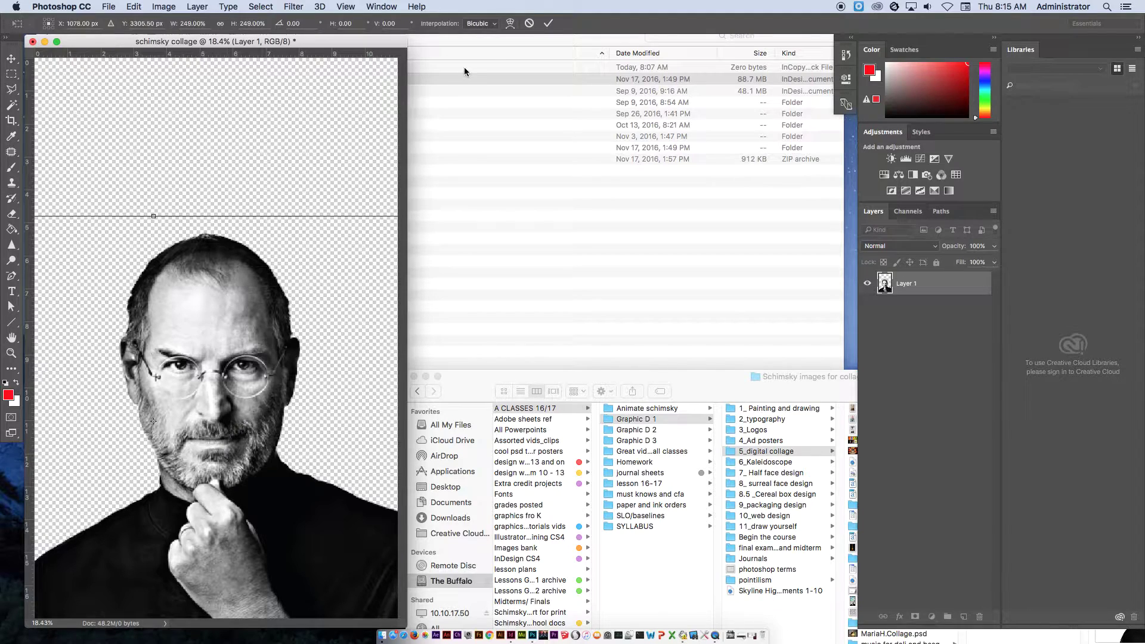
left_click(548, 23)
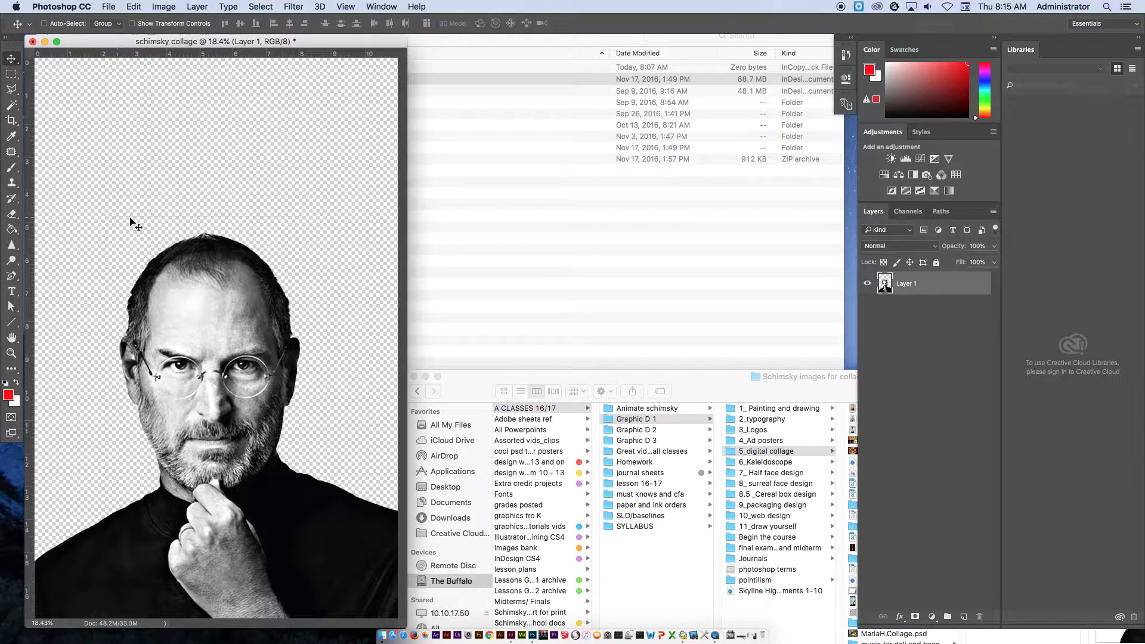
- Select the faint line above the head with the Rectangular Marquee and cut it out
left_click(12, 74)
right_click(11, 74)
left_click(57, 69)
left_click_drag(70, 180, 337, 225)
key("super+x")
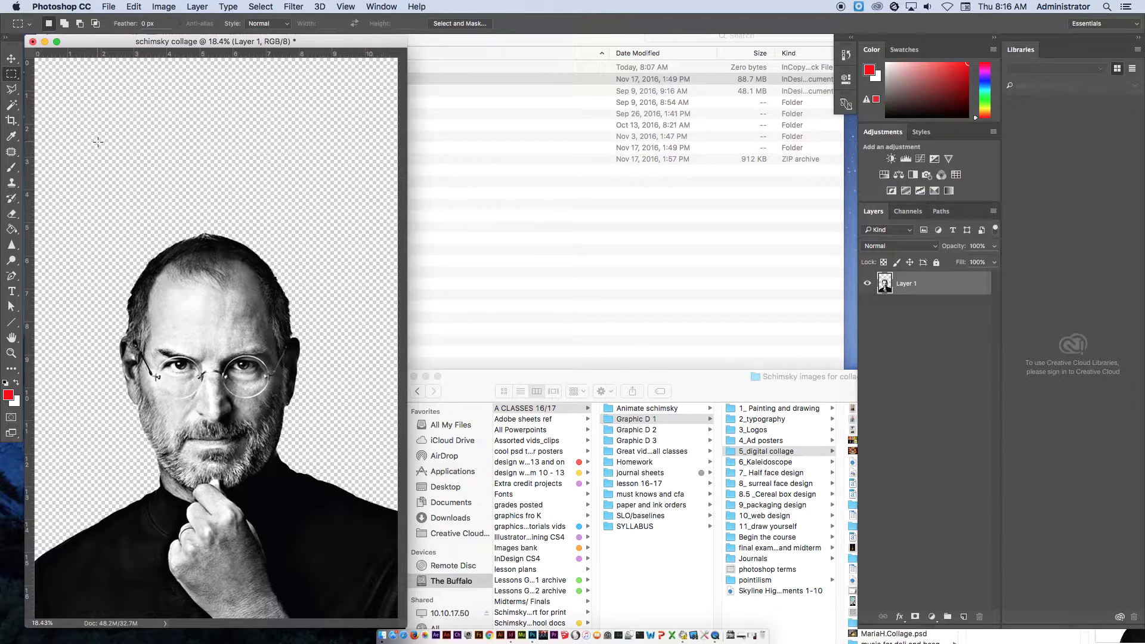
- Select the top of the head down to mid-forehead with the Rectangular Marquee and cut it onto its own layer
left_click(11, 75)
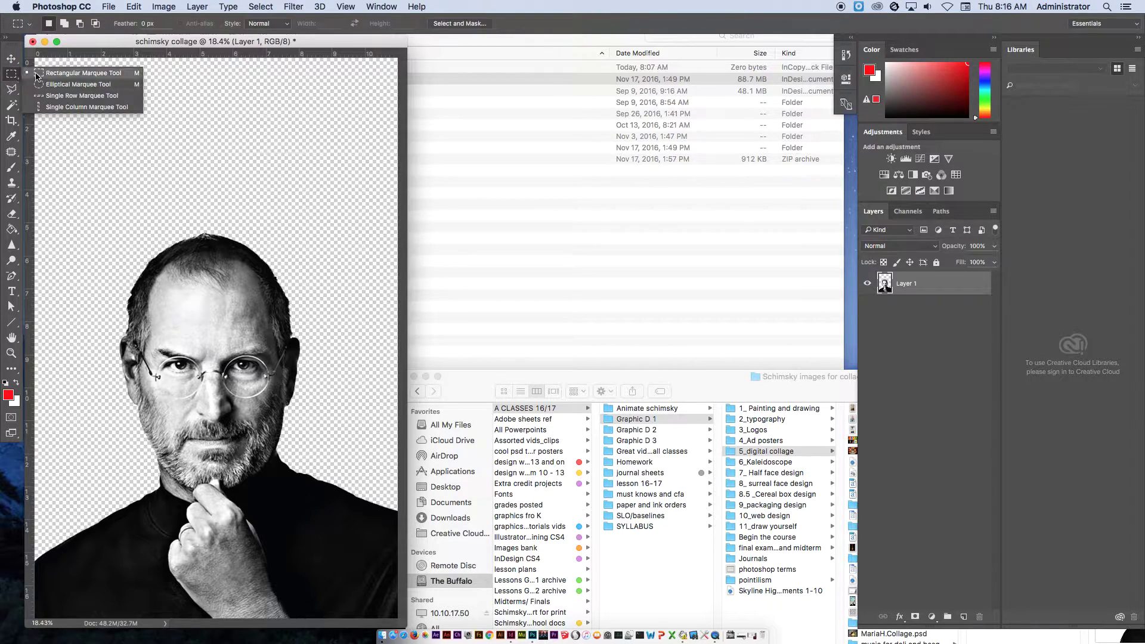
left_click(36, 74)
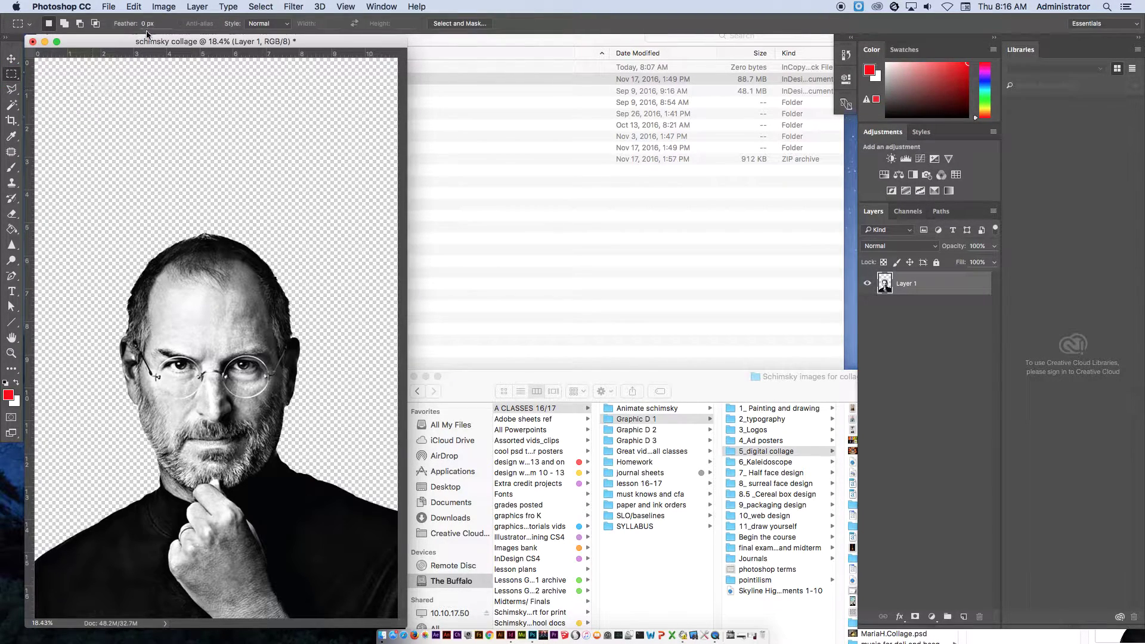
left_click_drag(96, 219, 309, 306)
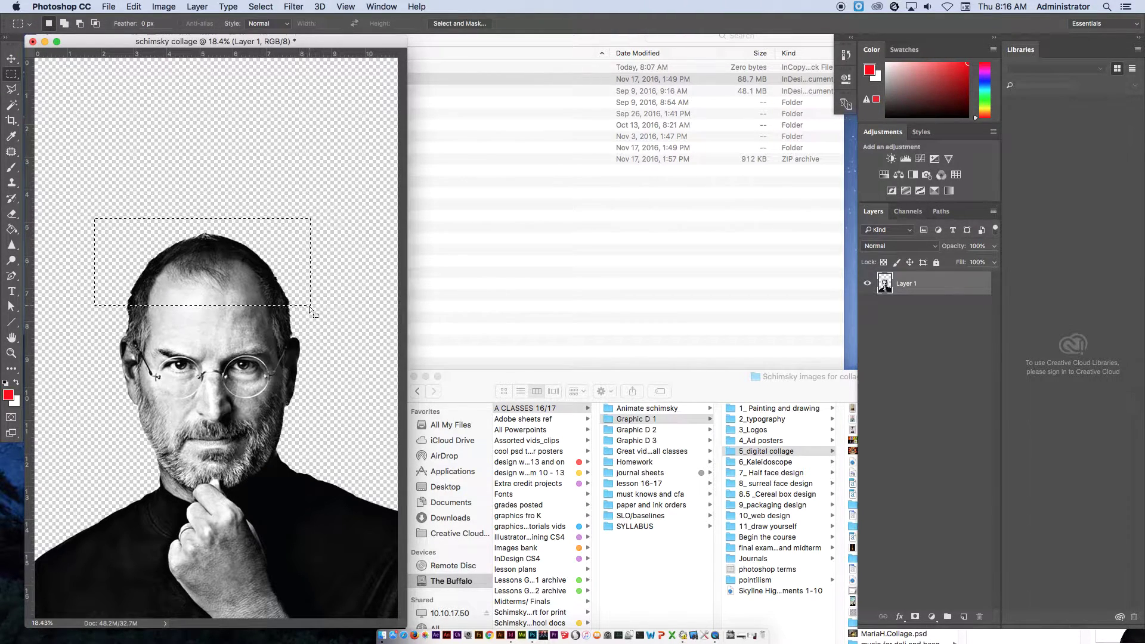
right_click(212, 273)
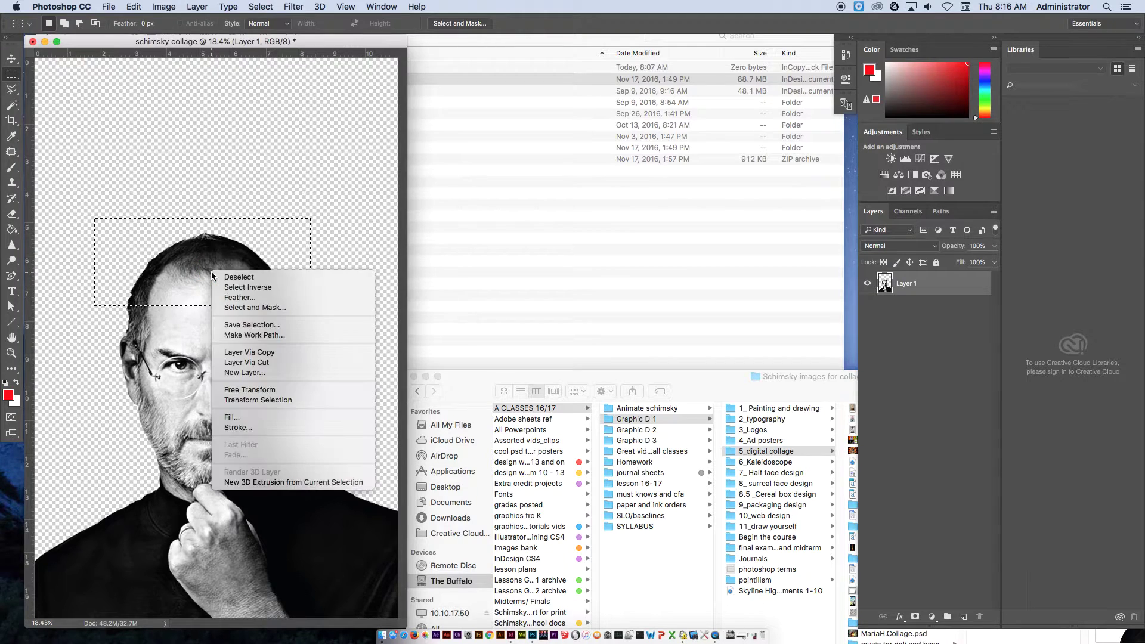
left_click(280, 363)
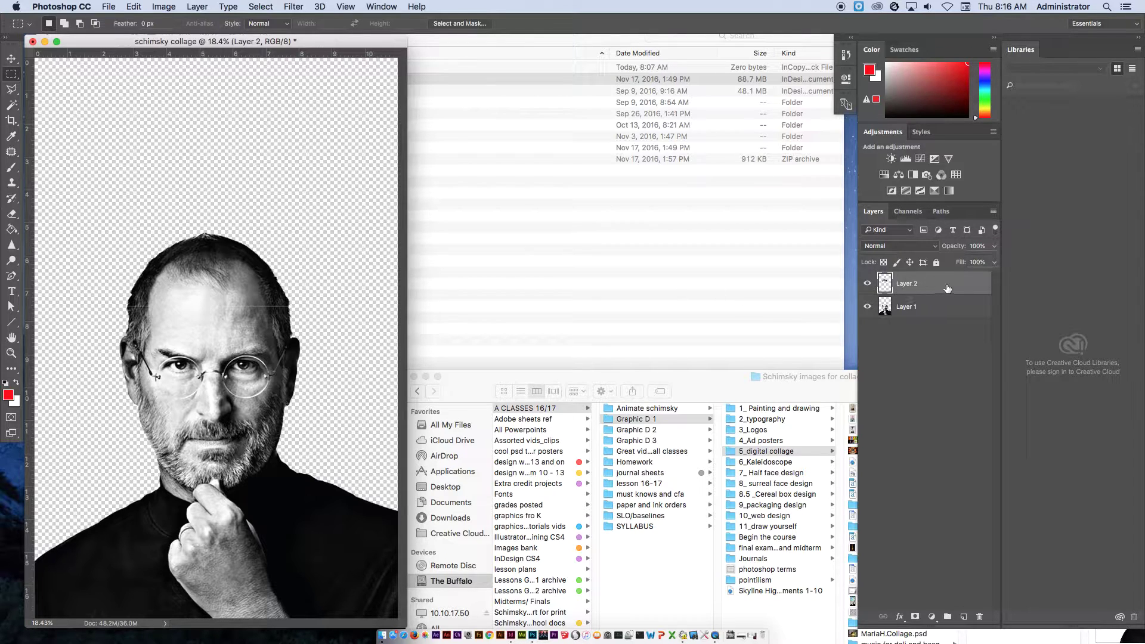
- Float the Layers panel beside the collage canvas, toggle the head-top layer's visibility to check it, and enlarge the panel
left_click_drag(874, 217, 430, 136)
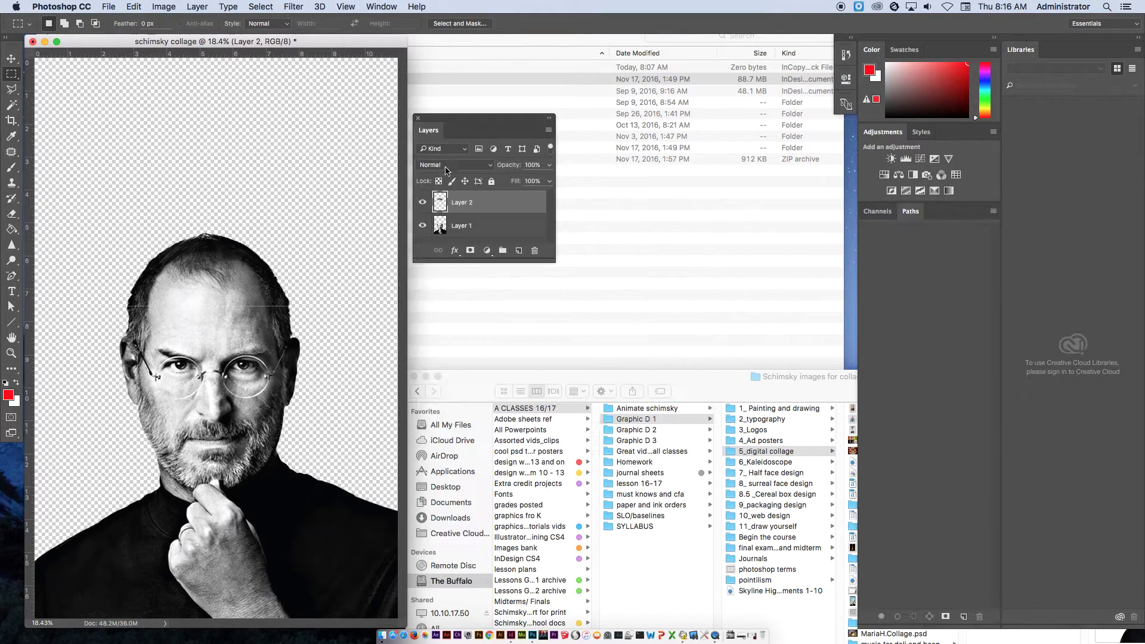
left_click(422, 202)
left_click(423, 203)
left_click_drag(548, 252, 583, 446)
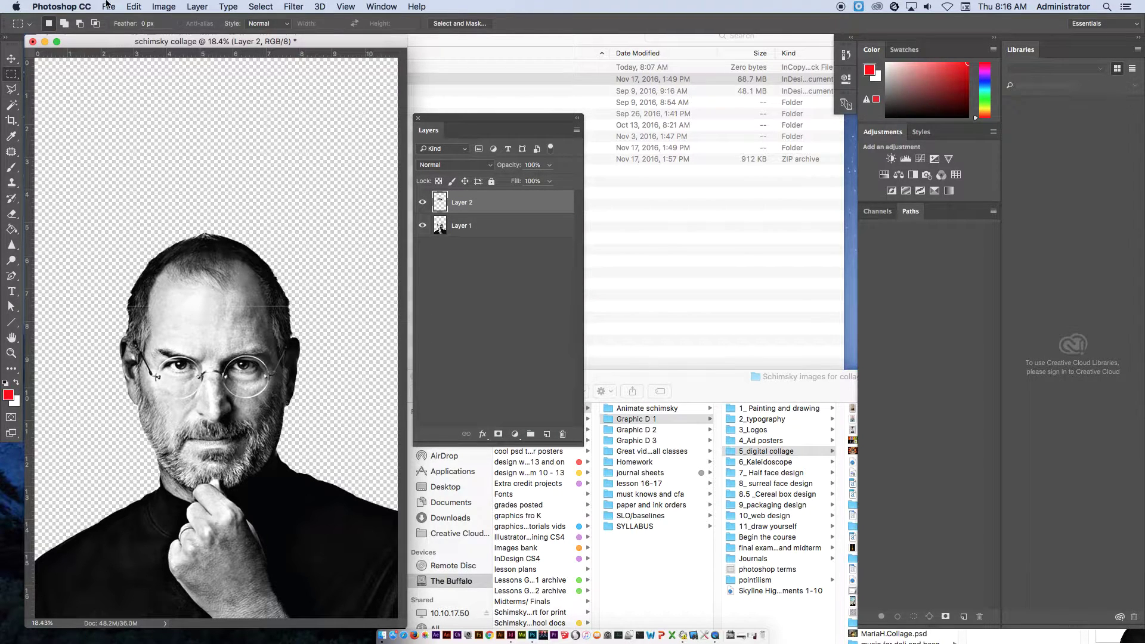
- Try rotating the cut-off head top about 104° around its lower-right corner with Free Transform, and cancel the transform
left_click(134, 7)
left_click(169, 249)
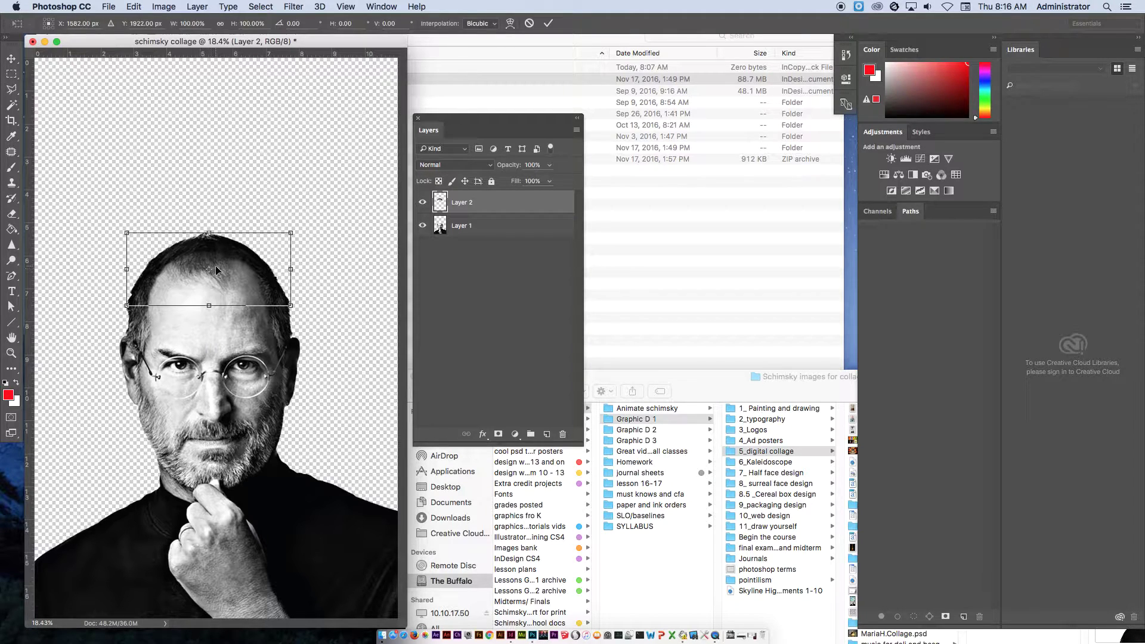
left_click_drag(209, 273, 290, 305)
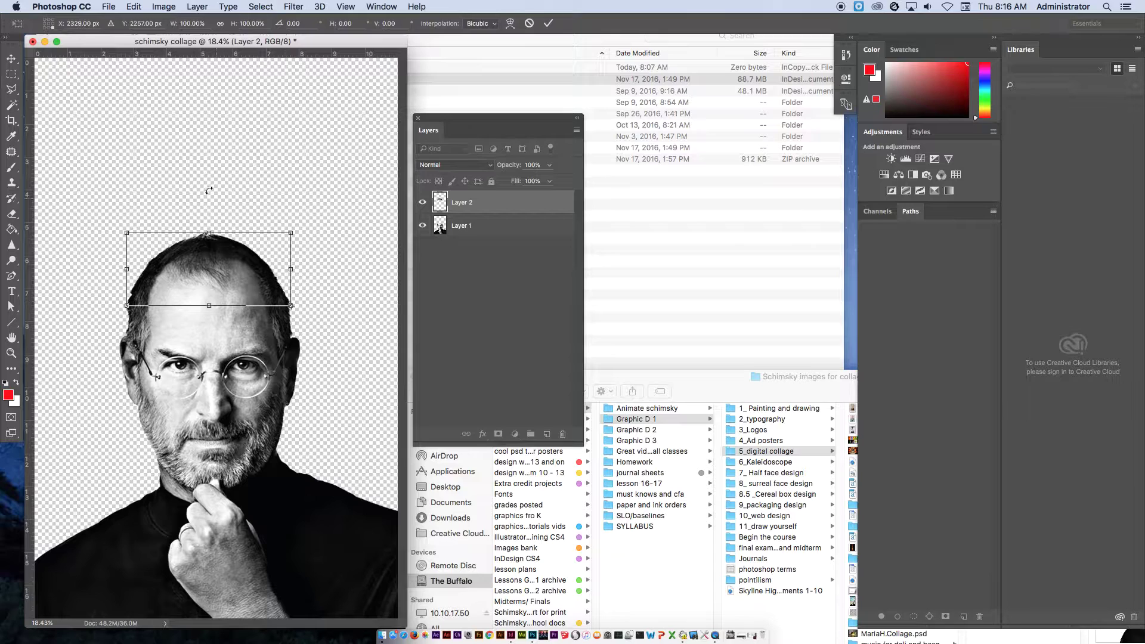
left_click_drag(118, 190, 354, 248)
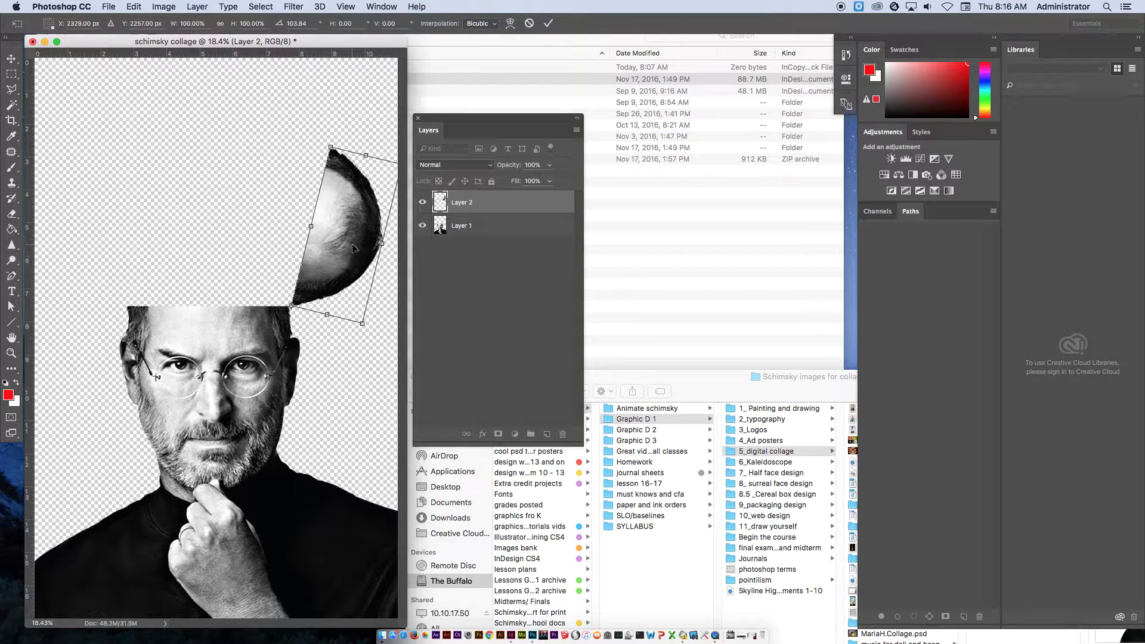
left_click(529, 25)
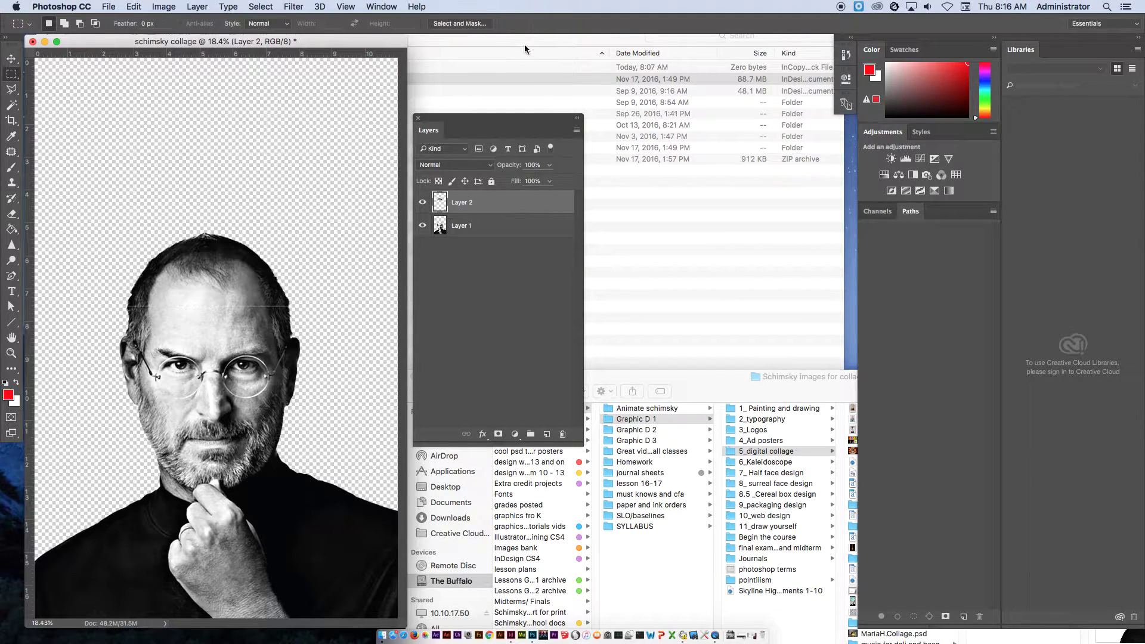
- Undo the straight cut of the head top and clear the selection
key("super+z")
key("super+d")
left_click(11, 73)
left_click(45, 72)
- Outline the top of the head with the Polygonal Lasso, using a jagged zigzag edge across the forehead, and cut it onto a new layer
left_click(17, 91)
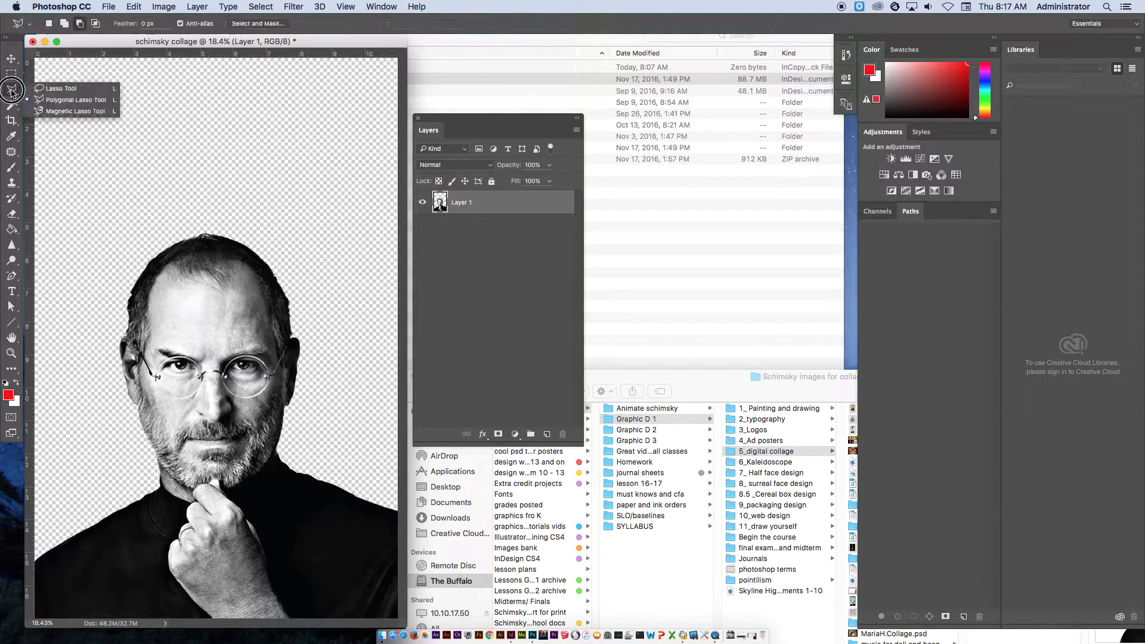
left_click(58, 100)
left_click(121, 318)
left_click(129, 305)
left_click(134, 314)
left_click(137, 305)
left_click(140, 313)
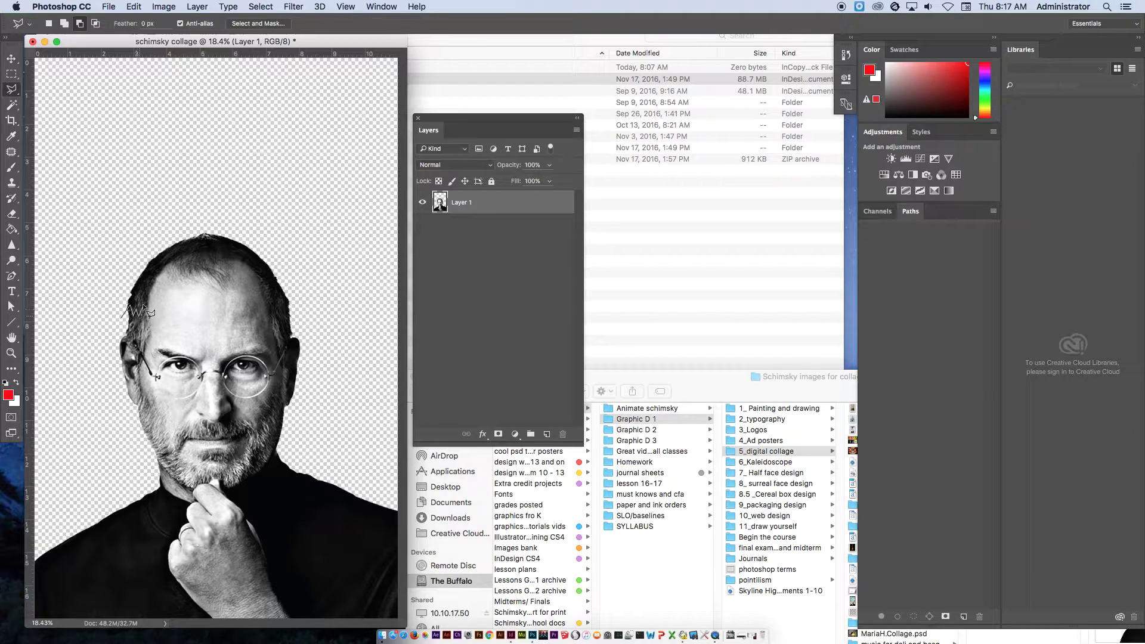
left_click(146, 314)
left_click(150, 306)
left_click(190, 316)
left_click(206, 325)
left_click(258, 308)
left_click(277, 319)
left_click(289, 303)
left_click(299, 278)
left_click(266, 196)
left_click(165, 162)
left_click(119, 192)
left_click(84, 240)
left_click(118, 316)
right_click(190, 268)
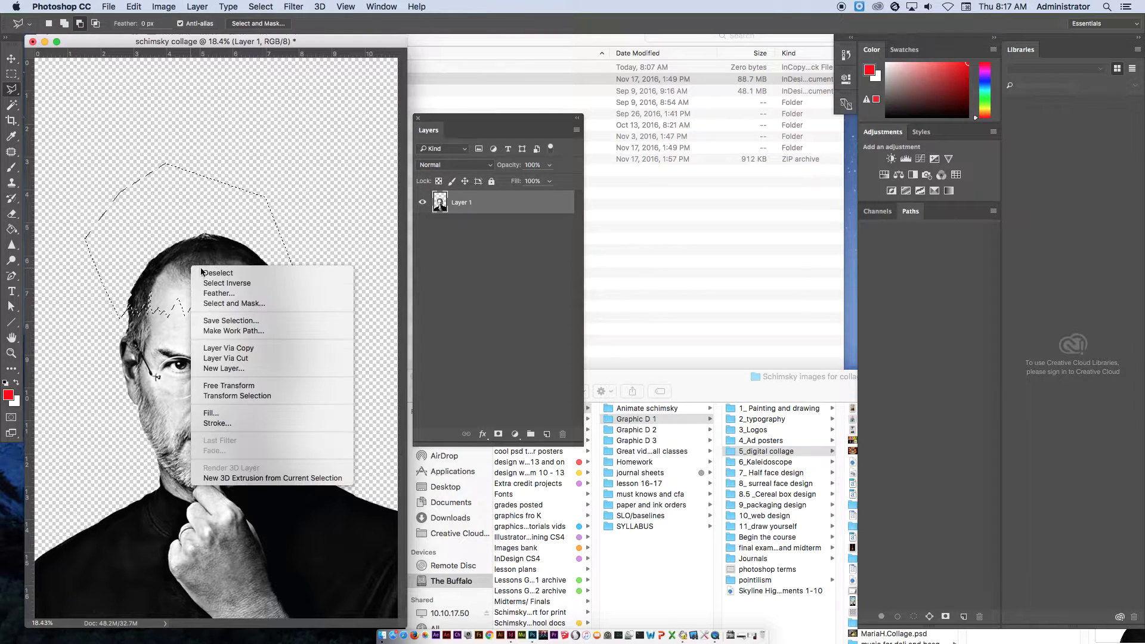
left_click(226, 360)
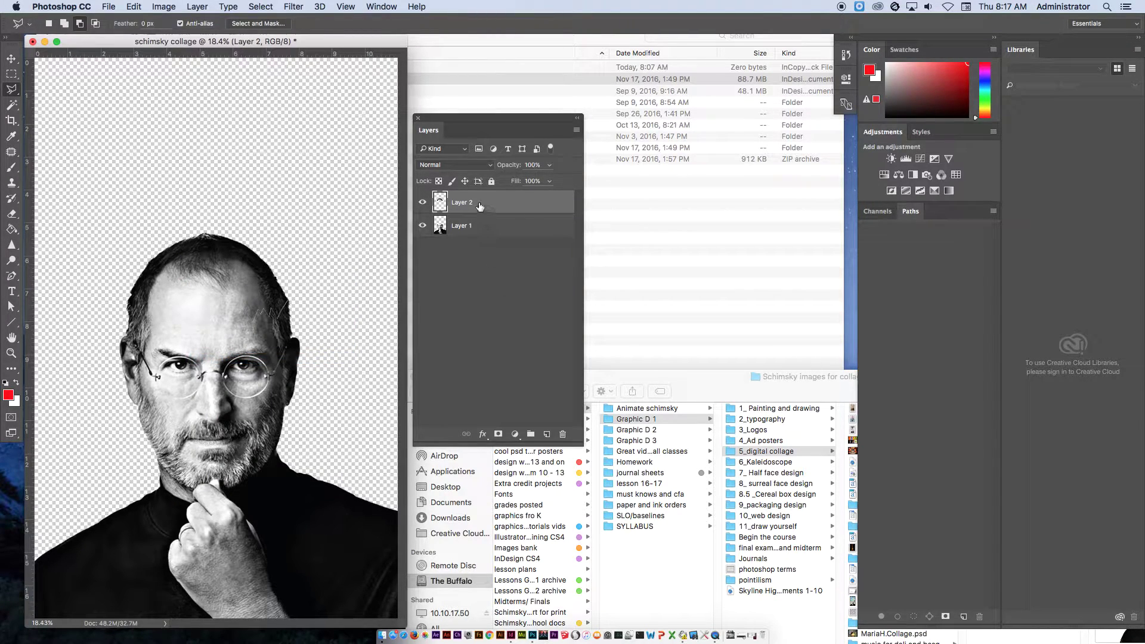
- Free-transform the jagged head top, swinging it open clockwise like a lid around its lower-right corner
key("super+t")
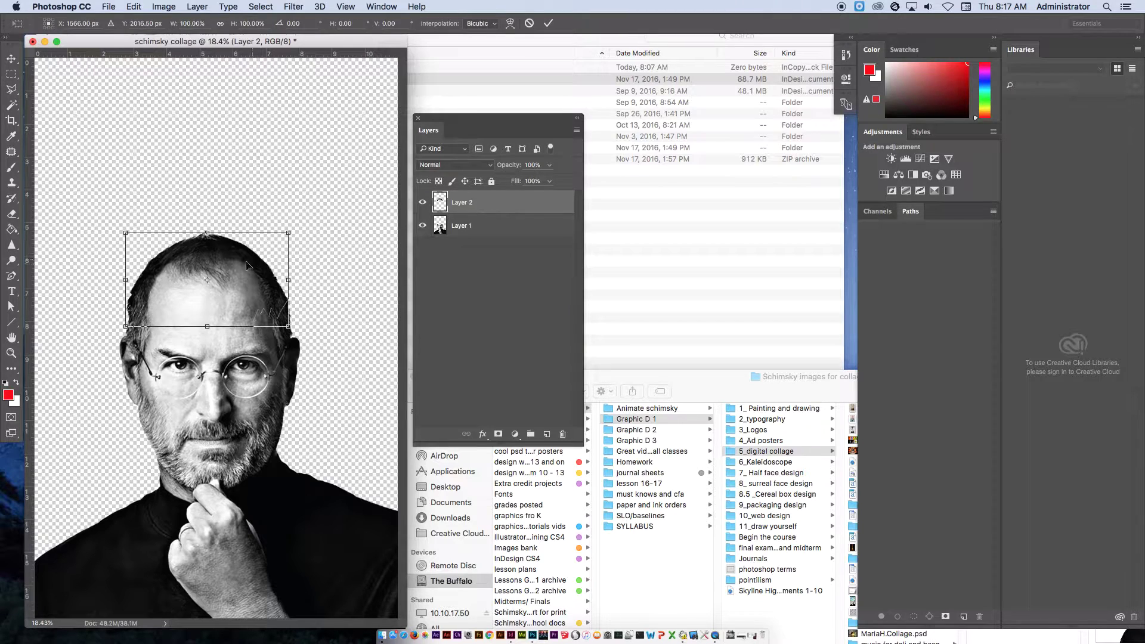
left_click_drag(207, 283, 289, 302)
left_click_drag(272, 178, 380, 298)
left_click(549, 25)
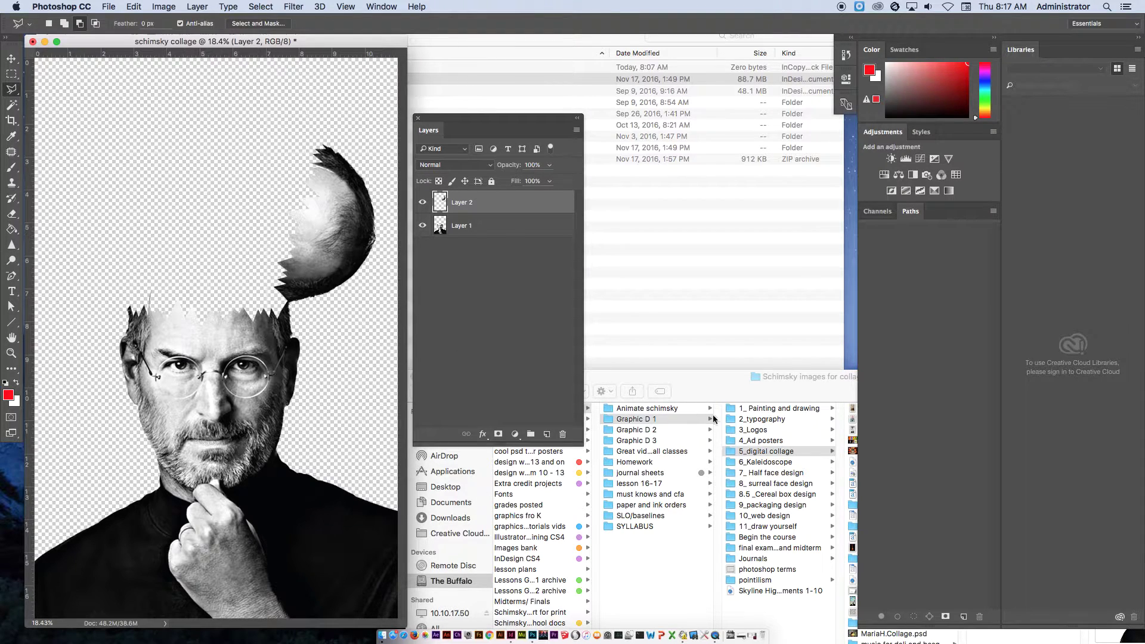
- Switch to the Finder window with the Schimsky images for collage folder and preview its magazine cover, Apple logo and Apple store pictures
left_click(732, 393)
left_click_drag(828, 390, 258, 258)
left_click(434, 276)
left_click(445, 287)
left_click(448, 297)
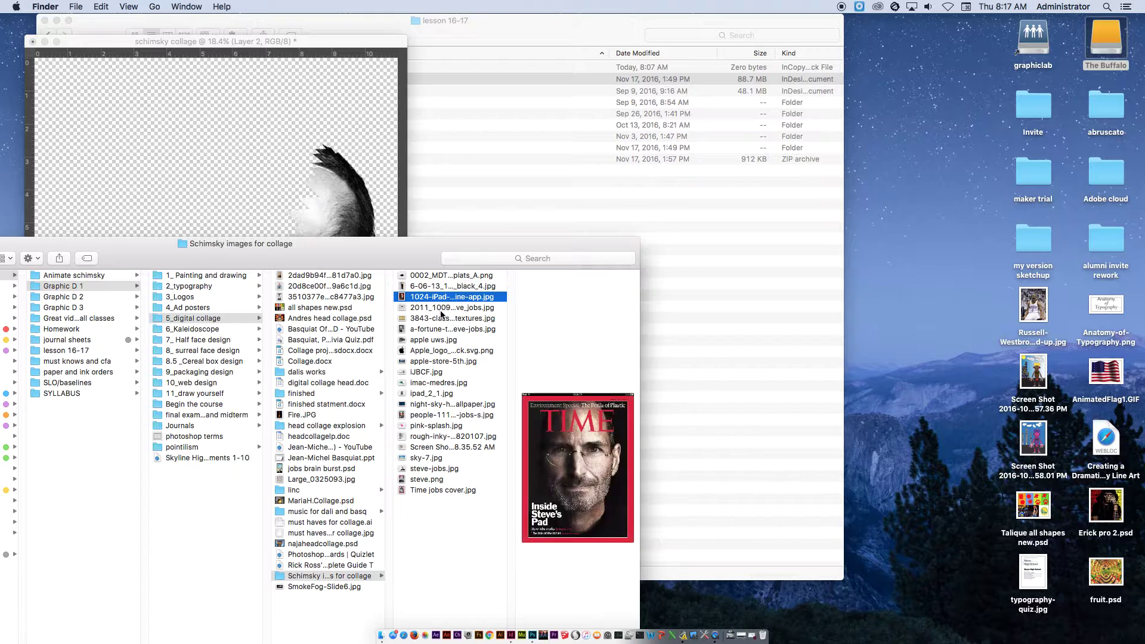
left_click(447, 307)
left_click(439, 331)
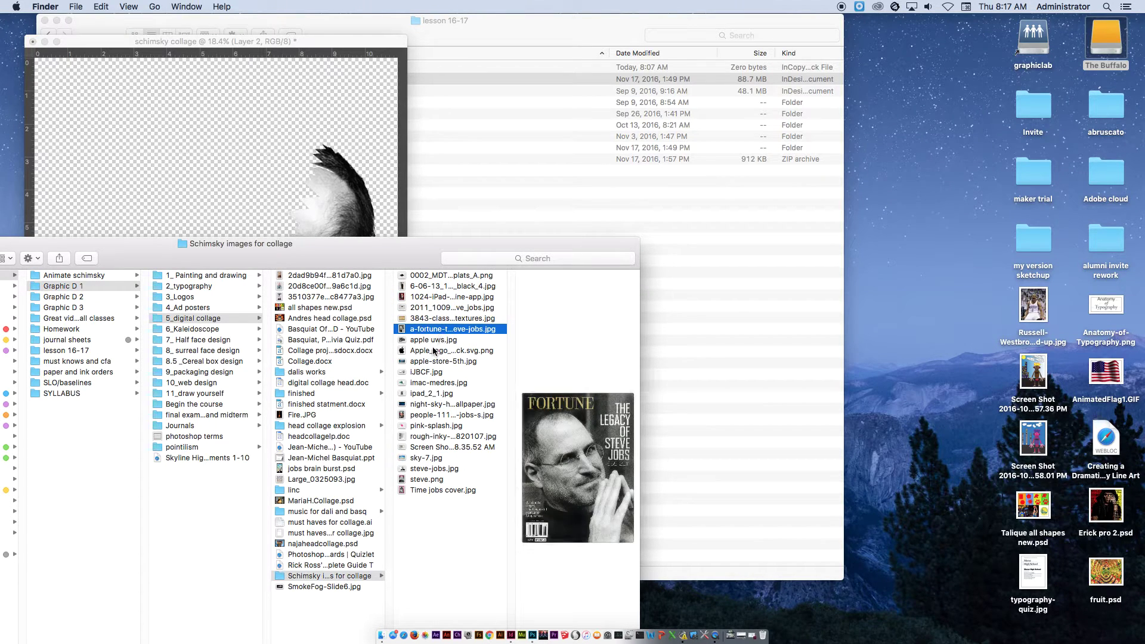
left_click(434, 351)
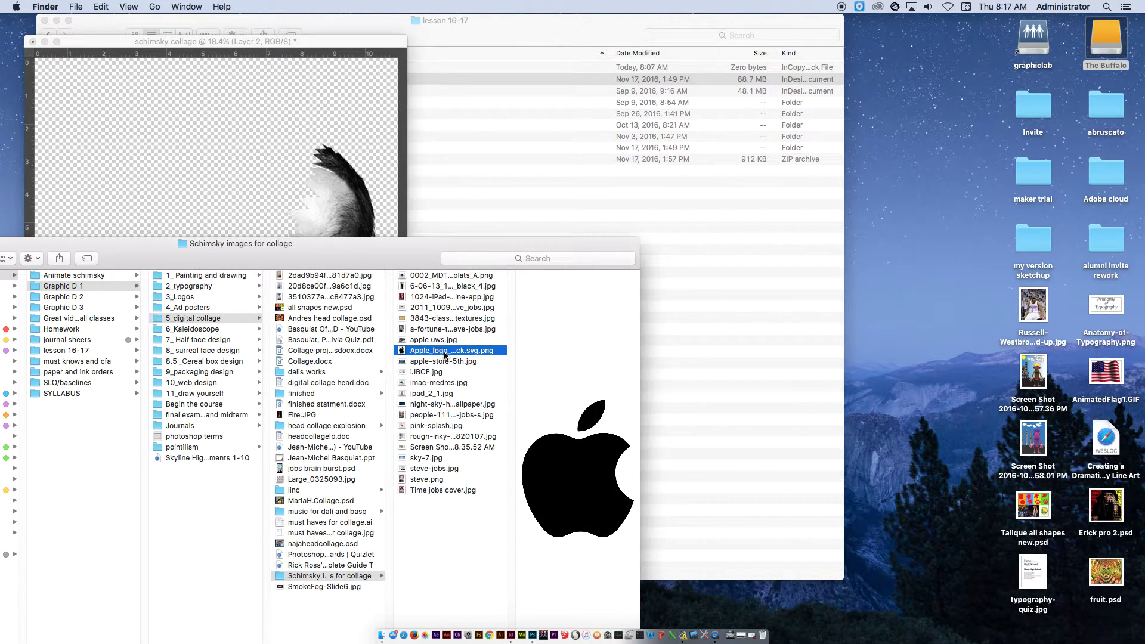
left_click(439, 340)
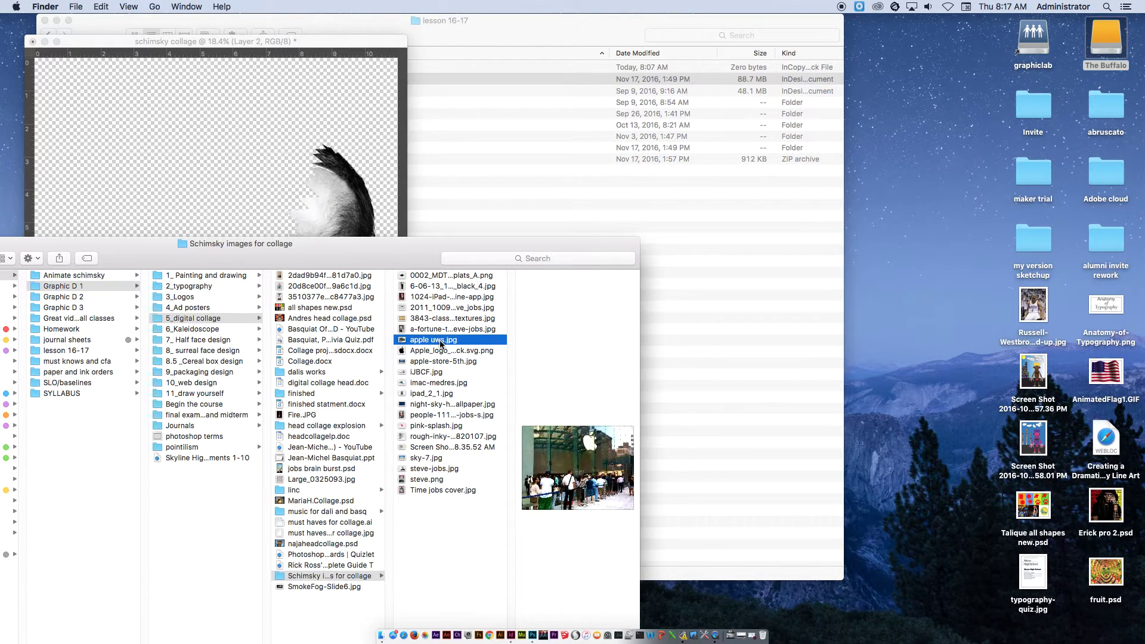
left_click(433, 362)
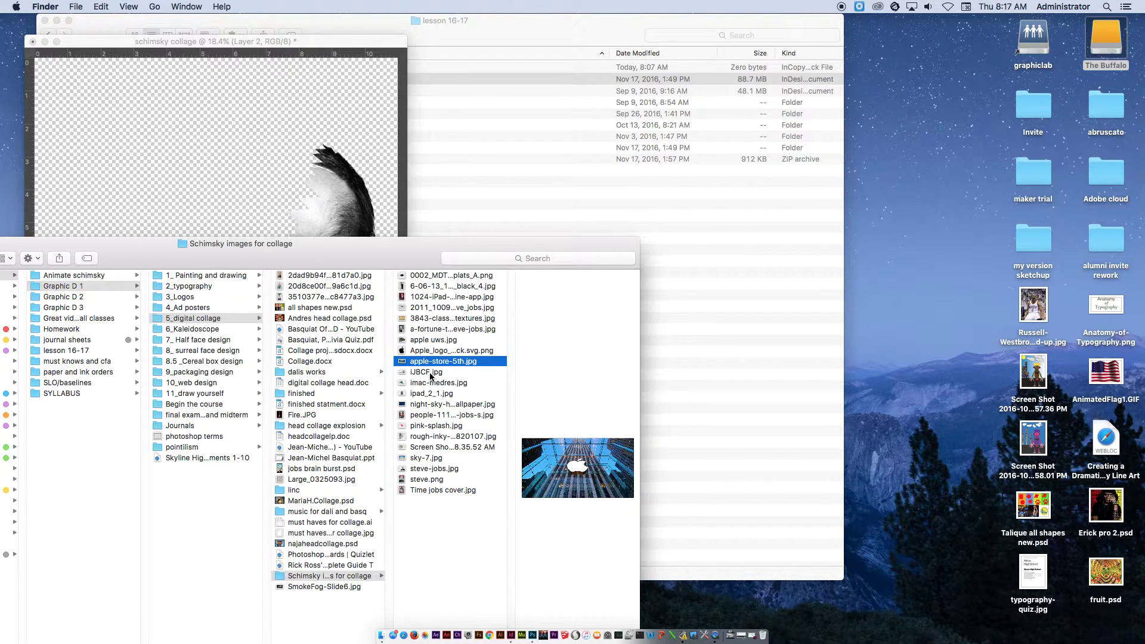
- Open iJBCF.jpg, the picture of the iPod lineup, in Adobe Photoshop CC 2015.5
left_click(430, 373)
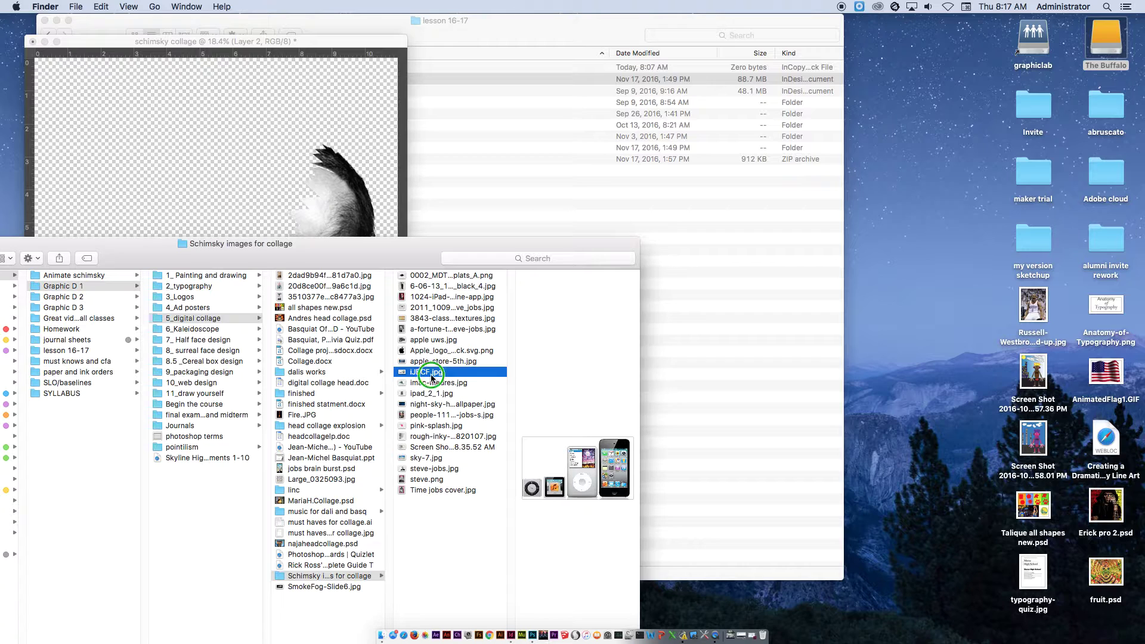
right_click(432, 378)
mouse_move(477, 391)
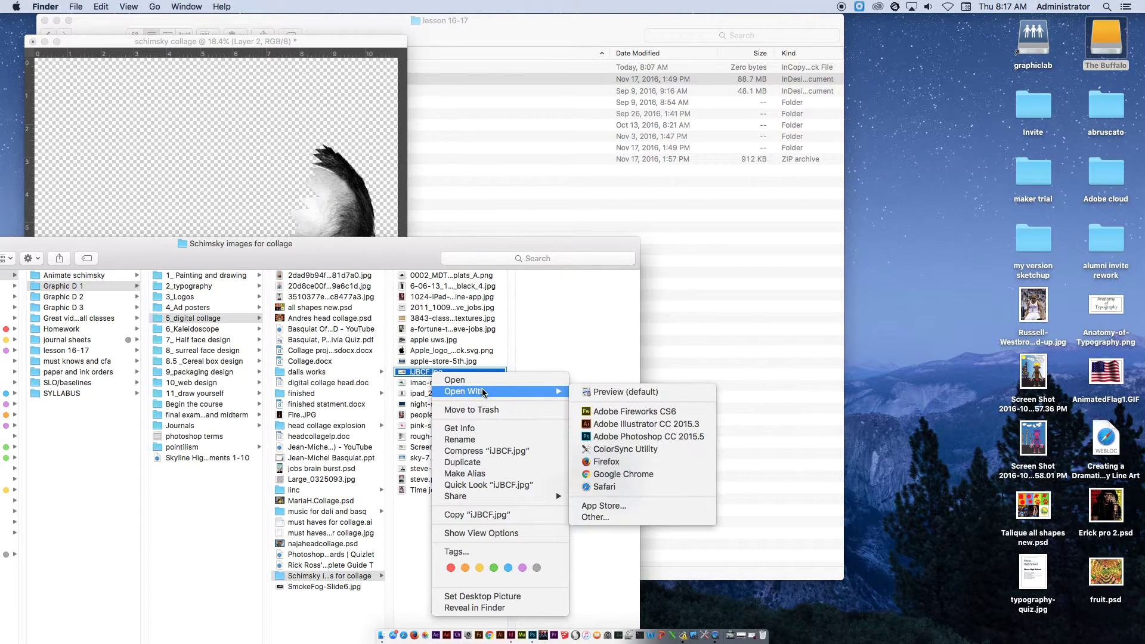
left_click(639, 436)
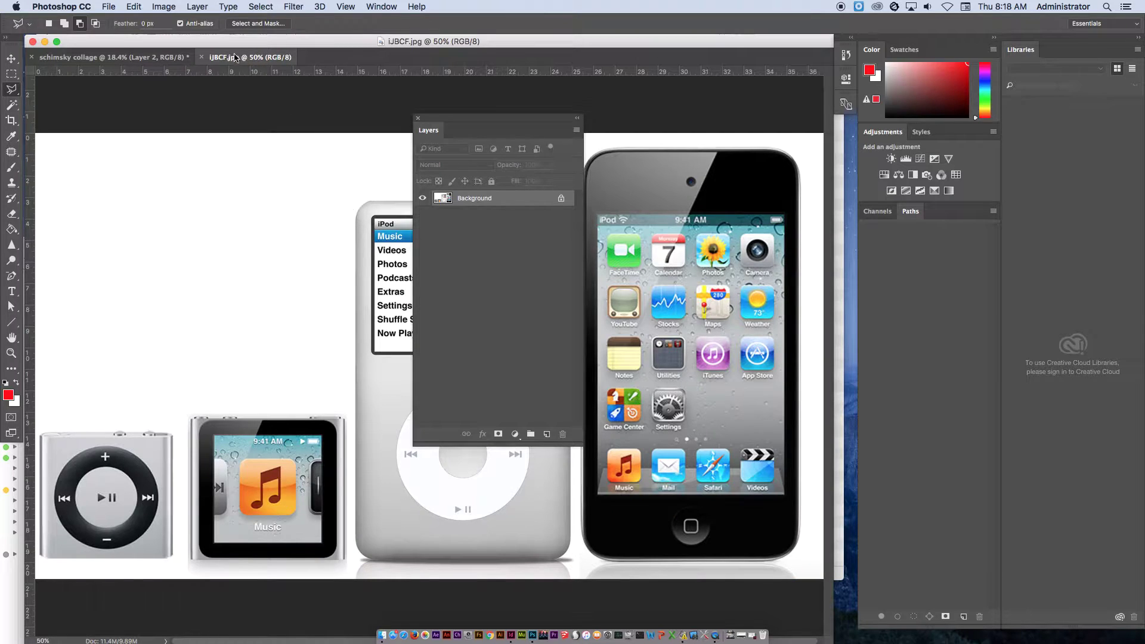
- Separate iJBCF.jpg into its own floating window in front of the collage, with the whole iPod lineup in view
left_click_drag(234, 58, 411, 168)
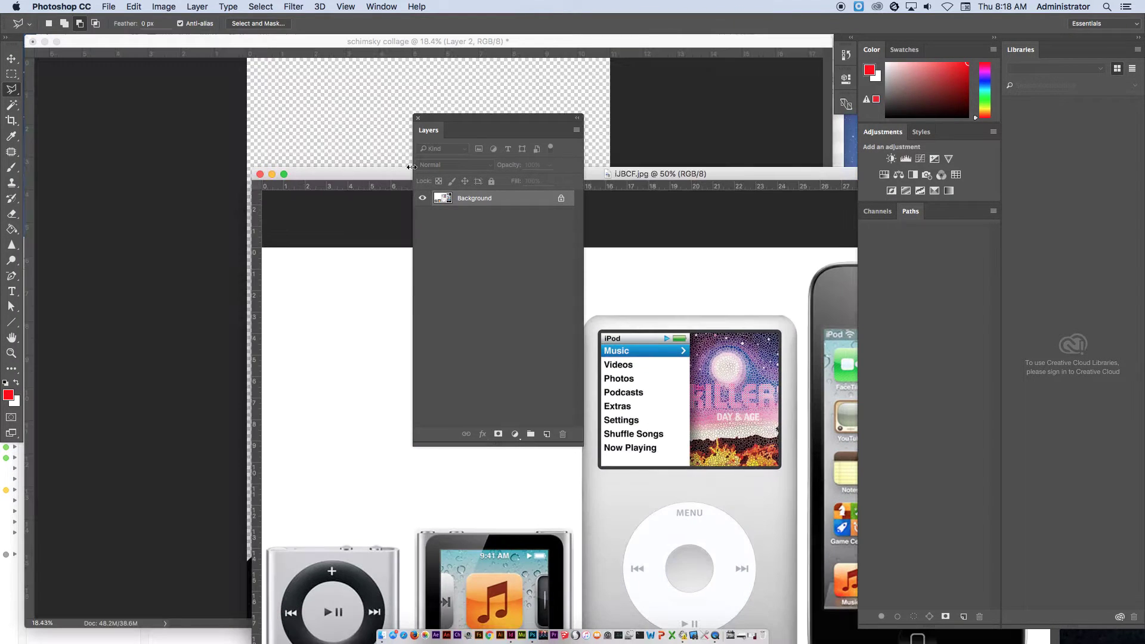
key("super+minus")
key("super+minus")
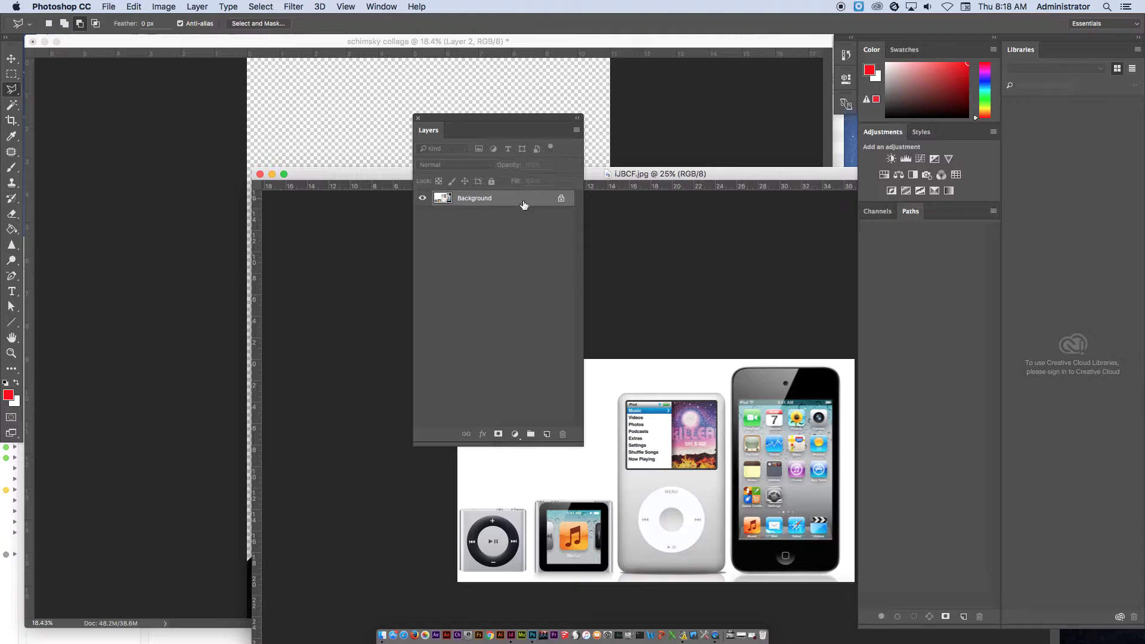
left_click_drag(646, 174, 585, 130)
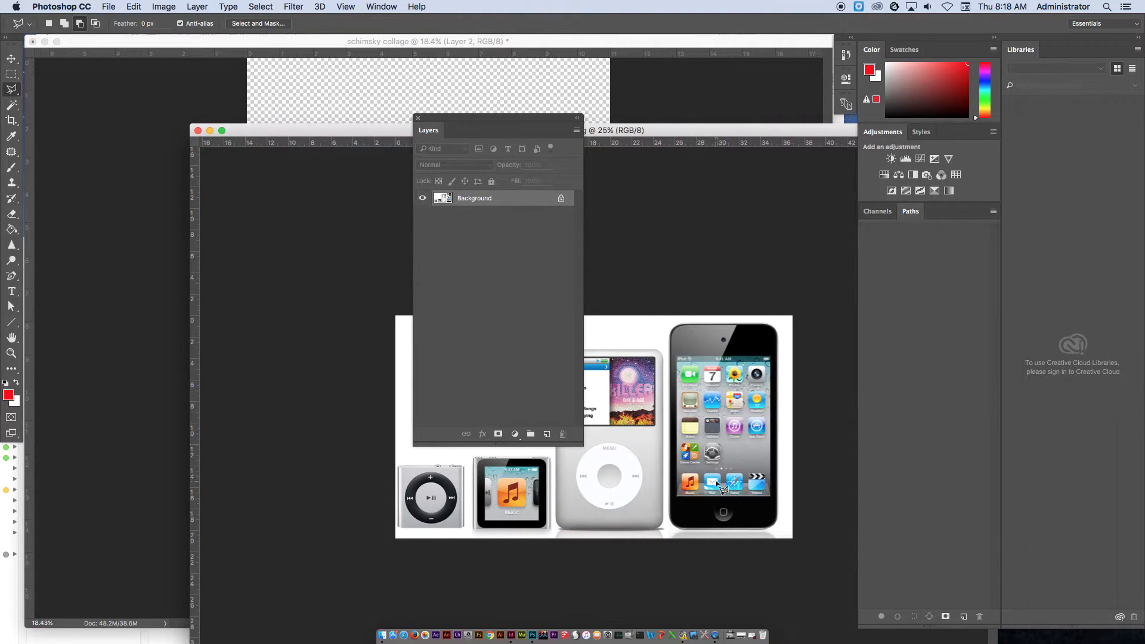
- Select the iPod touch with the Rectangular Marquee, cut it onto its own layer, and hide the Background layer
left_click_drag(11, 74, 87, 75)
left_click_drag(669, 317, 781, 539)
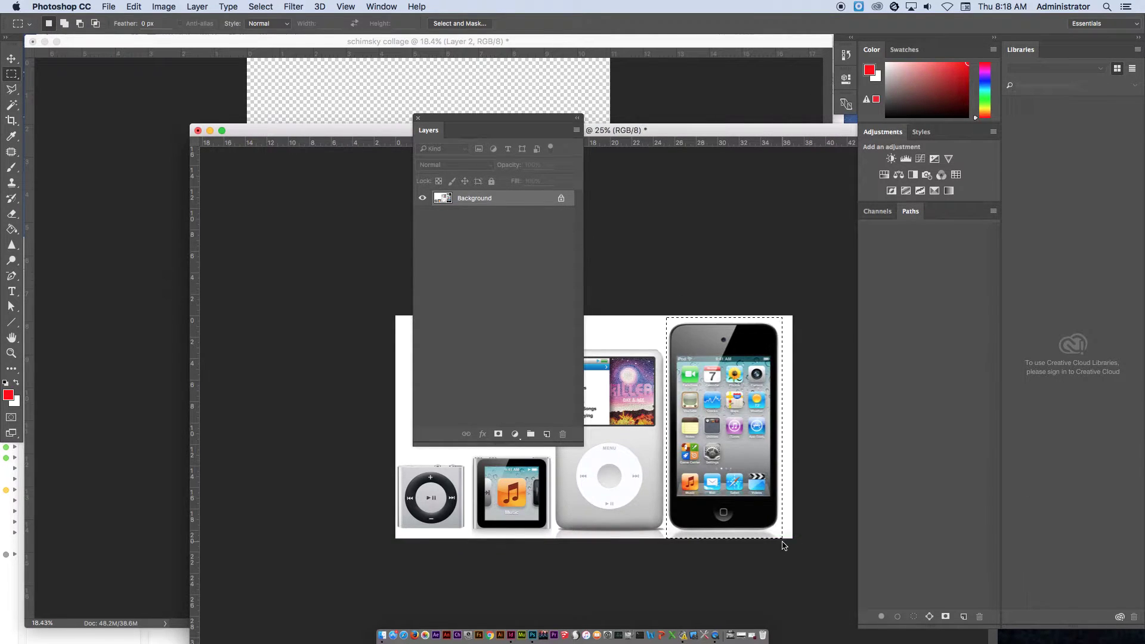
right_click(720, 371)
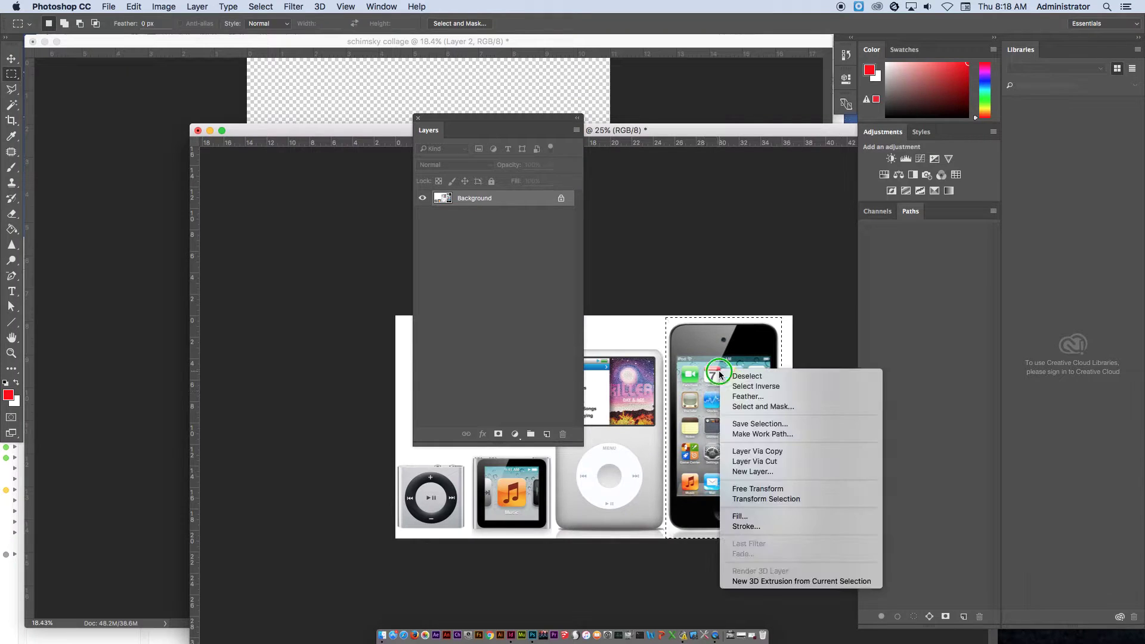
left_click(791, 462)
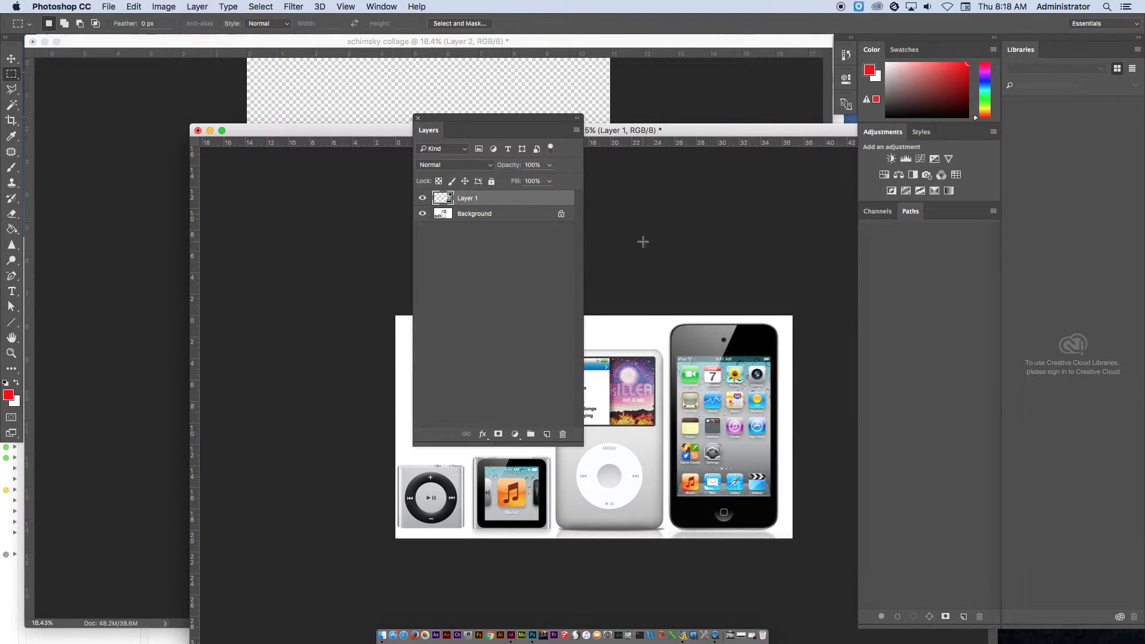
left_click(422, 214)
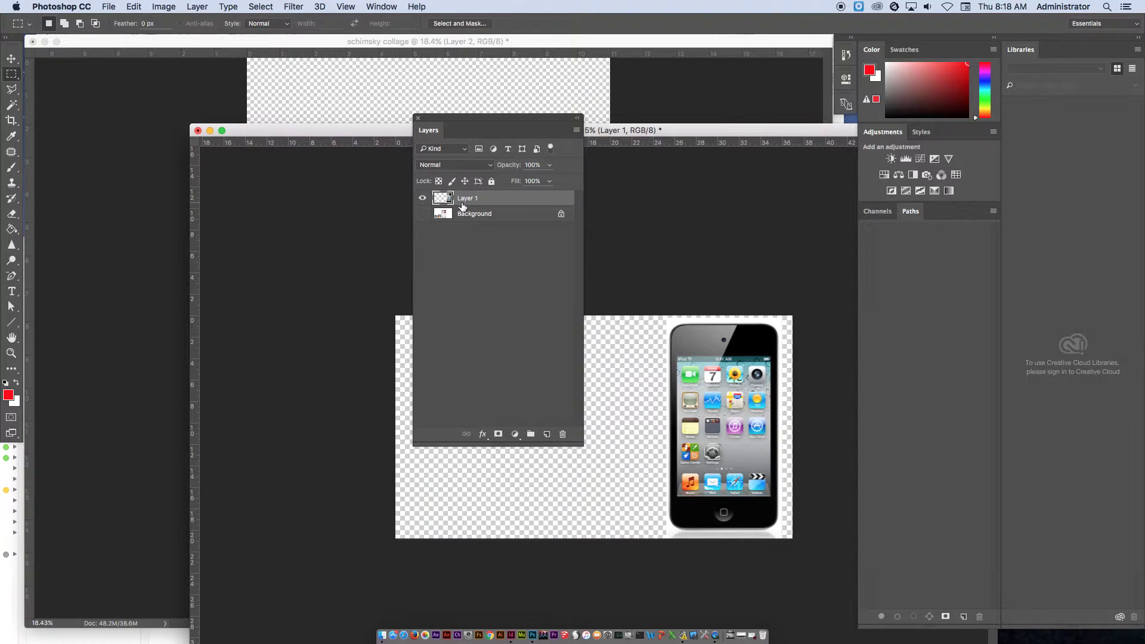
- Copy the iPod touch layer into the schimsky collage document and position it fully inside the canvas above the opened head
left_click_drag(500, 200, 338, 91)
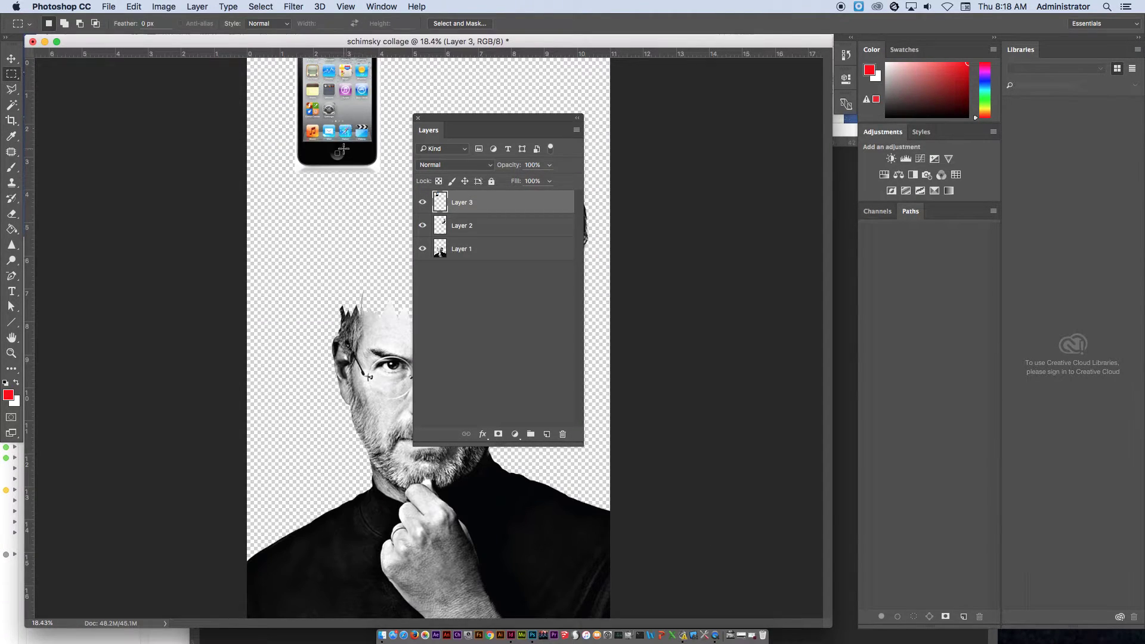
left_click(11, 58)
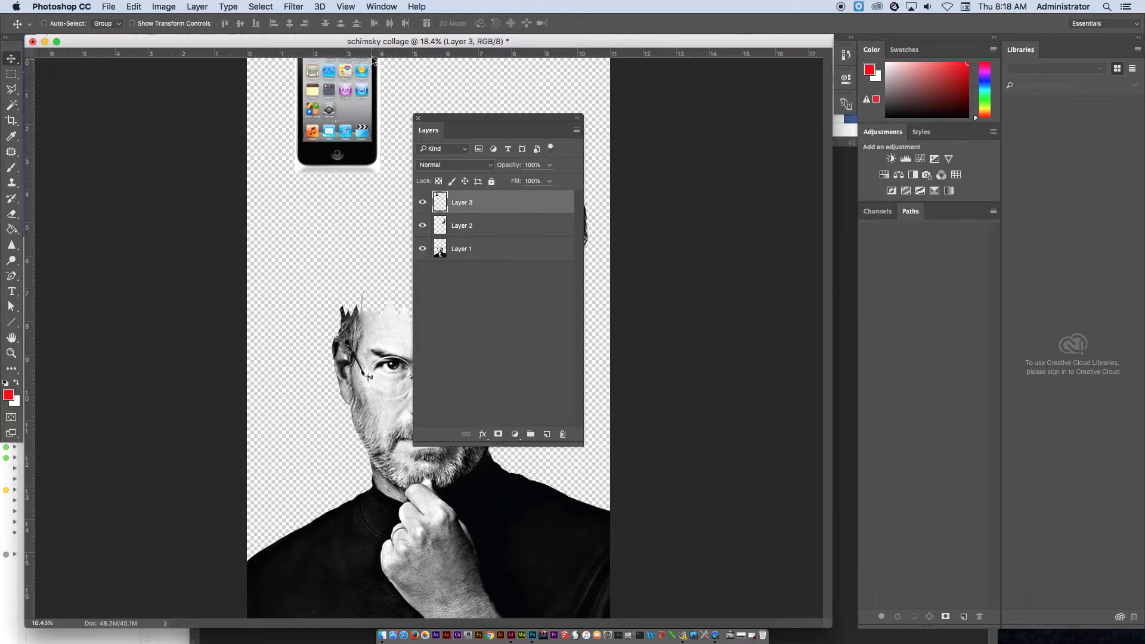
left_click_drag(394, 40, 228, 46)
left_click_drag(191, 118, 245, 166)
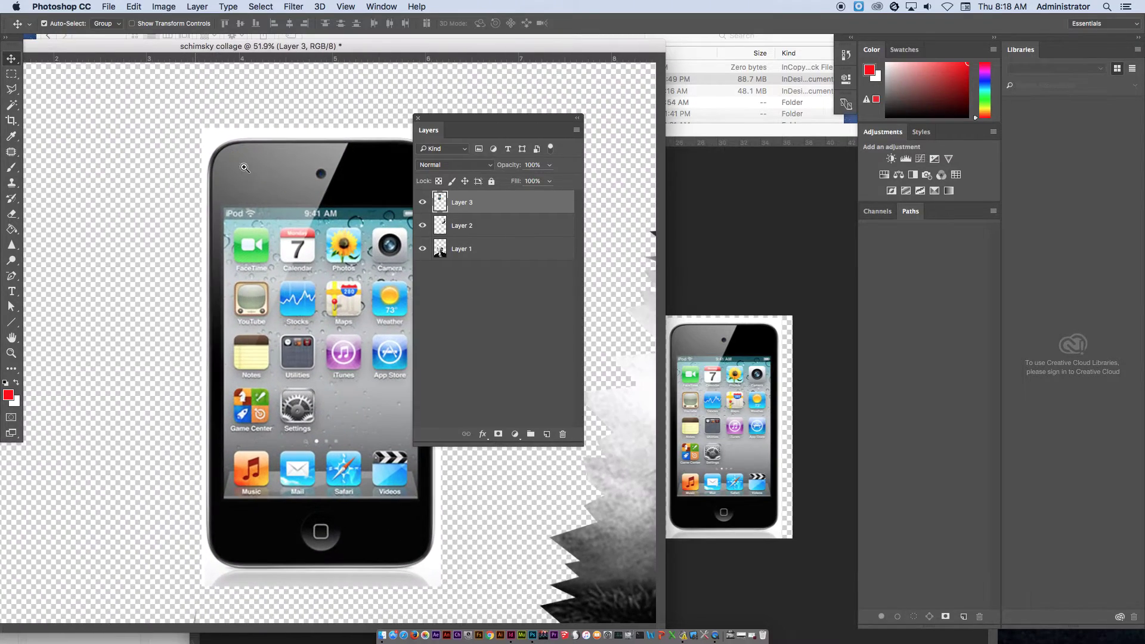
- Select the white area around the iPod touch on Layer 3 with the Magic Wand at tolerance 30, and delete it
scroll(256, 229, "down", 2)
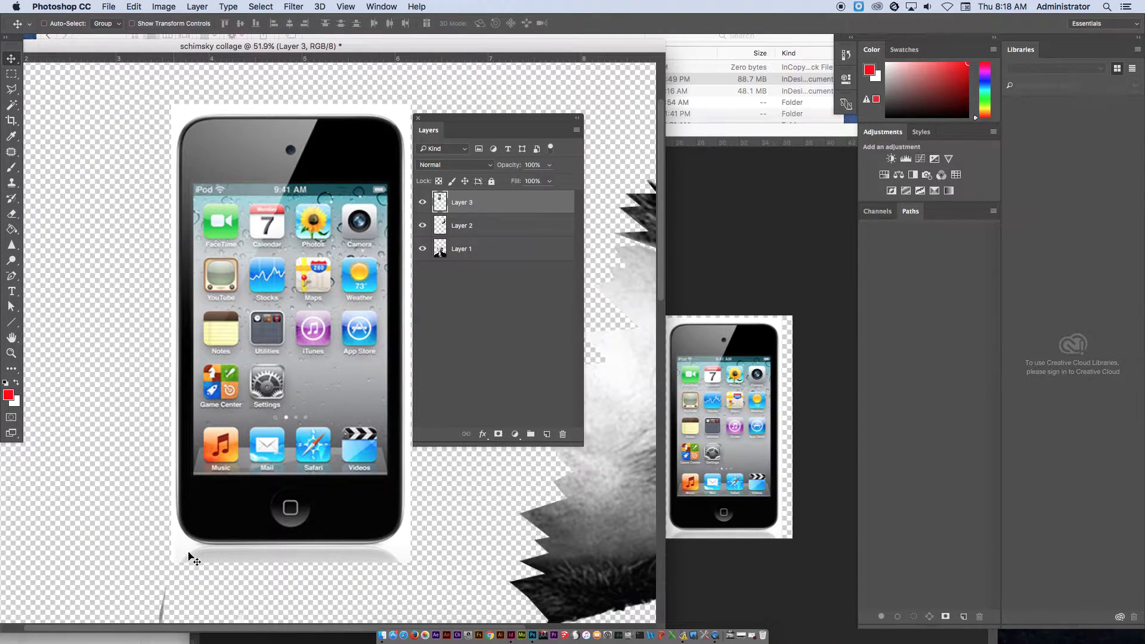
left_click_drag(438, 121, 521, 128)
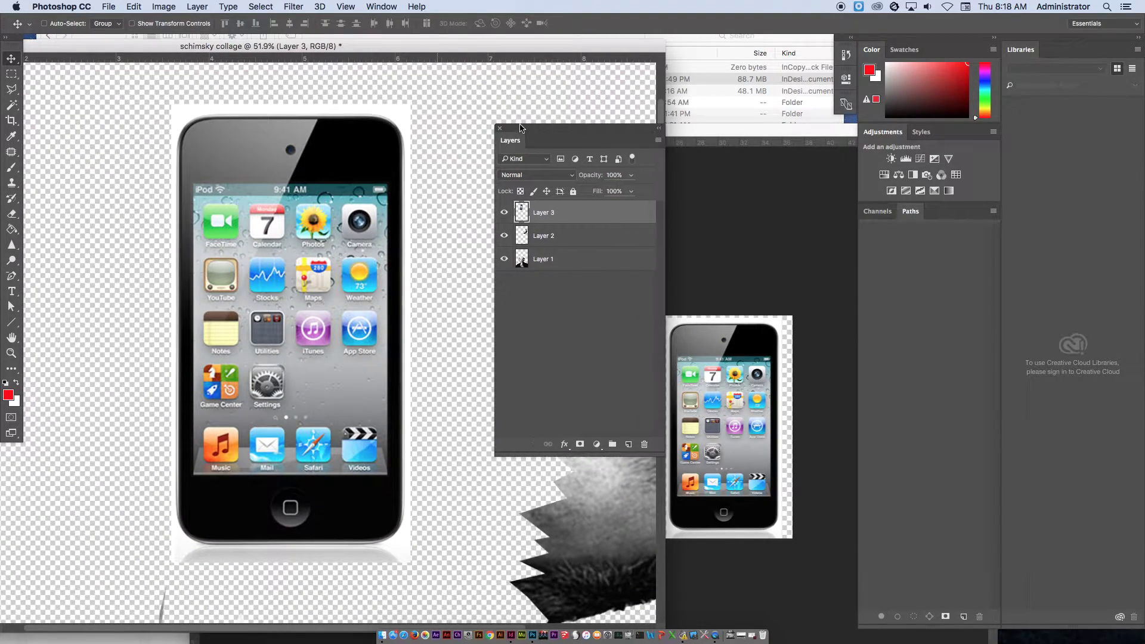
left_click(11, 105)
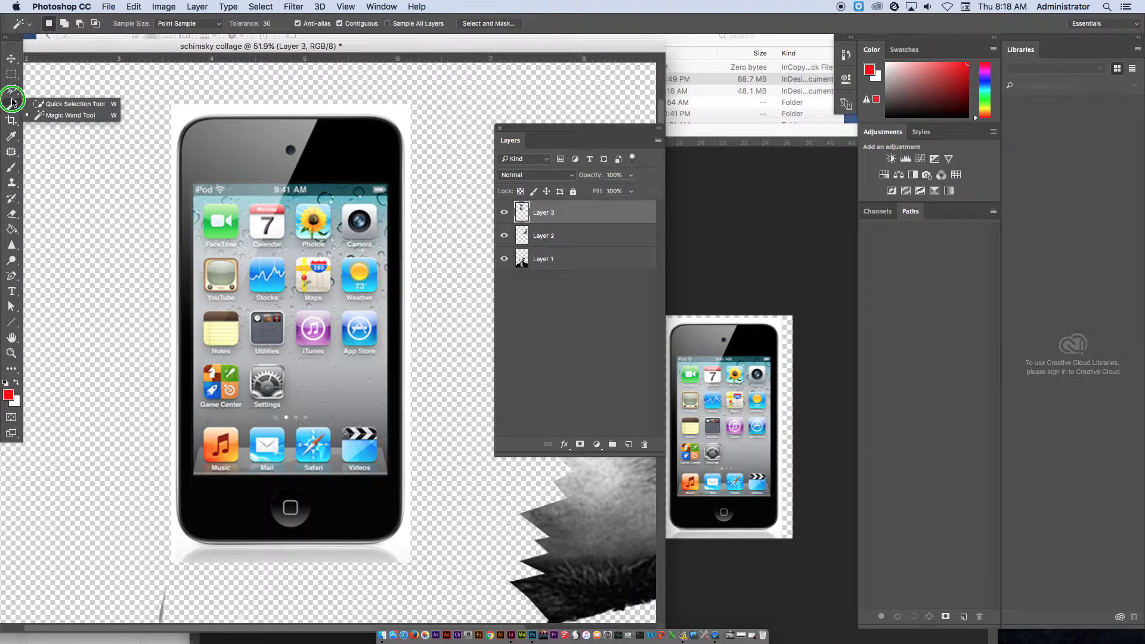
left_click(59, 116)
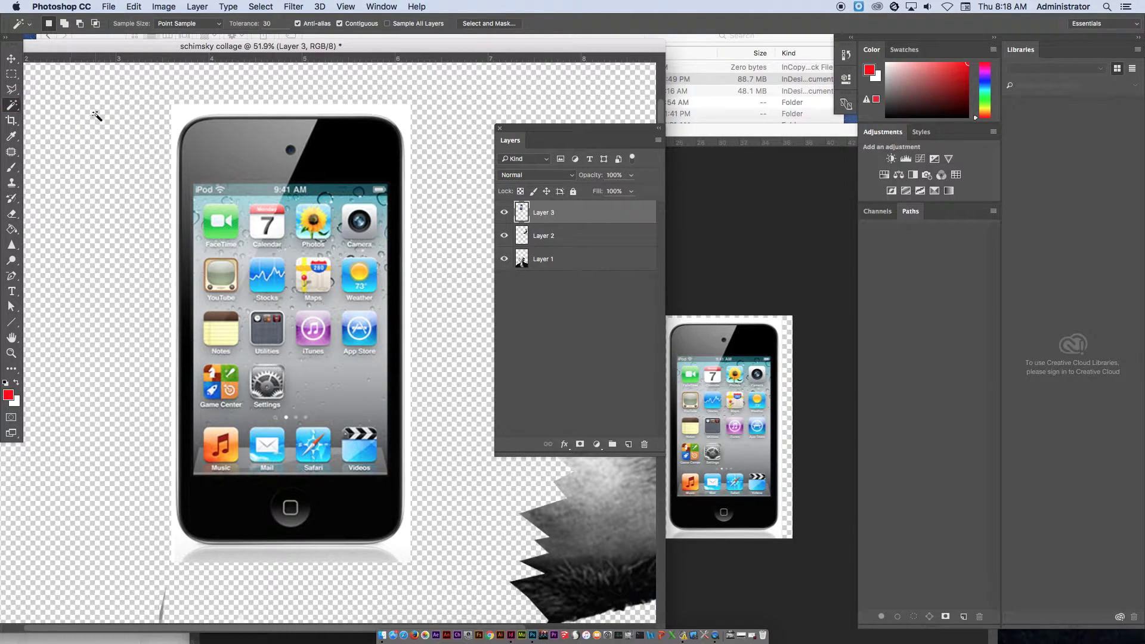
left_click(189, 113)
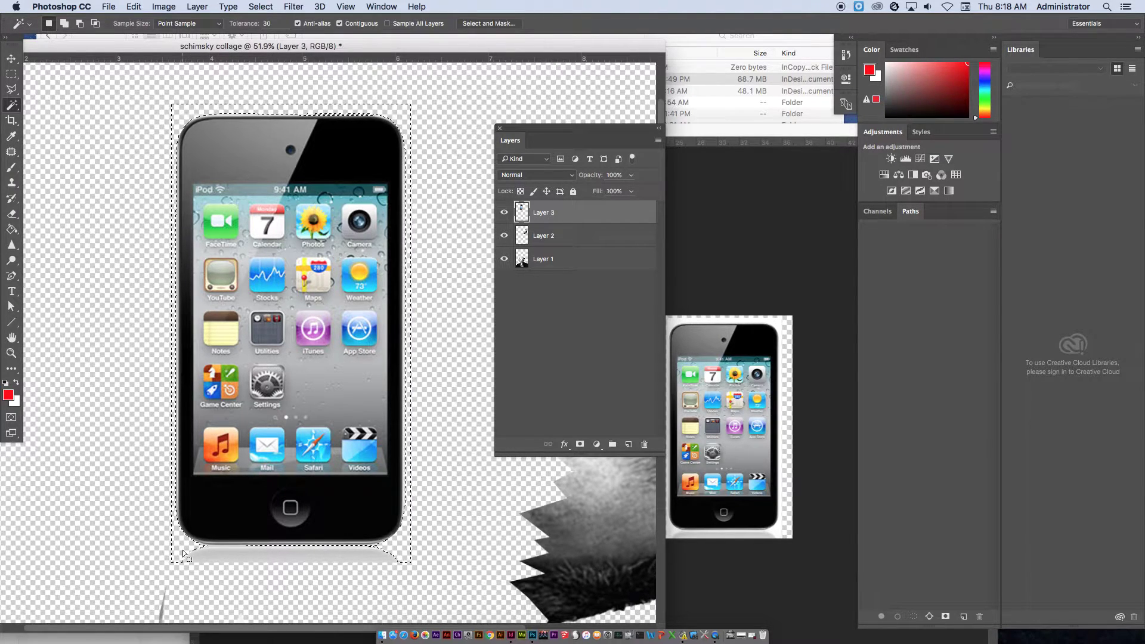
key("ctrl+d")
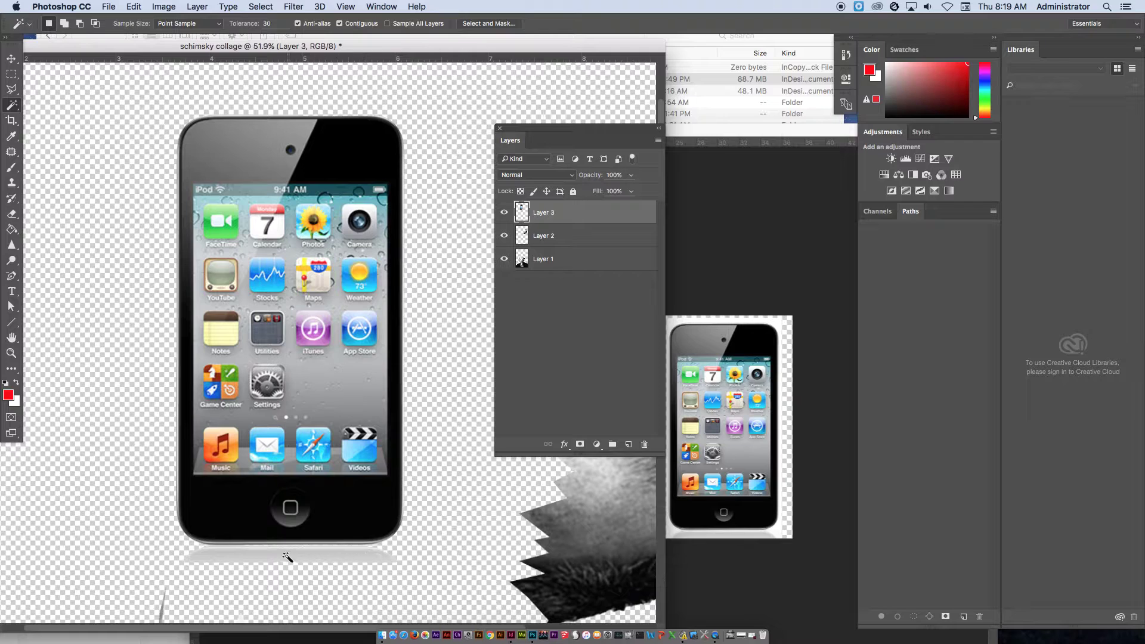
- Select the reflection beneath the iPod touch with the Rectangular Marquee, nudge the selection up to the device's bottom edge, and delete the reflection
left_click(11, 73)
left_click(60, 72)
left_click_drag(163, 549, 411, 590)
key("Up")
key("Up")
key("Up")
key("Up")
key("Up")
key("Up")
key("Up")
key("Up")
key("Up")
key("Up")
key("Up")
key("Up")
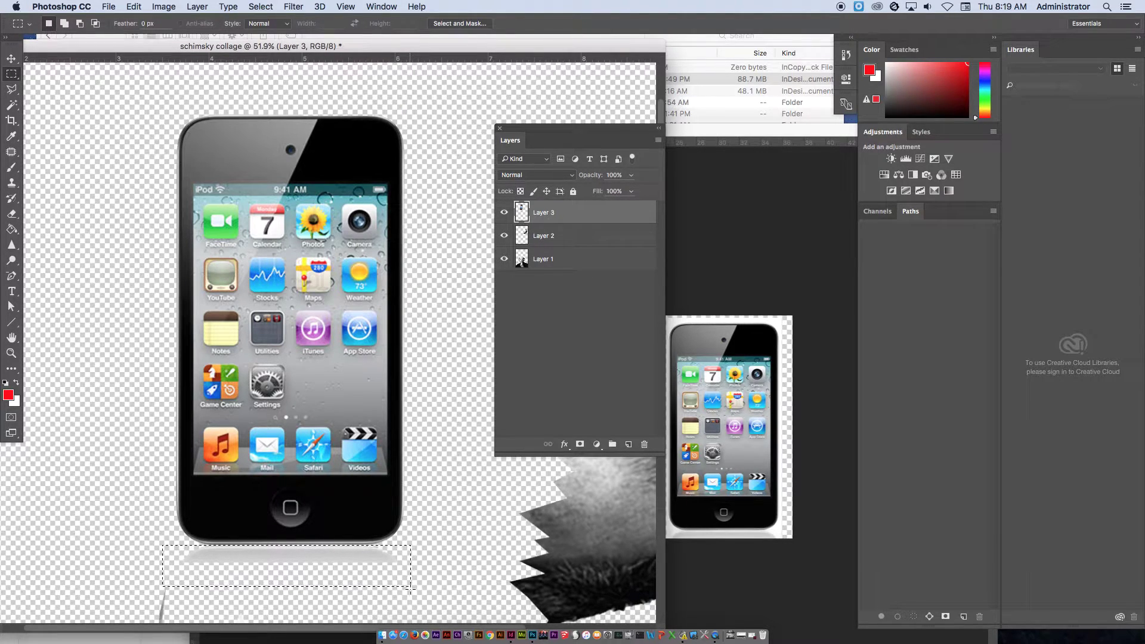
key("Delete")
key("super+d")
- Try merging the iPod touch layer into the lifted skull piece's layer and moving the result, and undo back to separate layers
key("super+e")
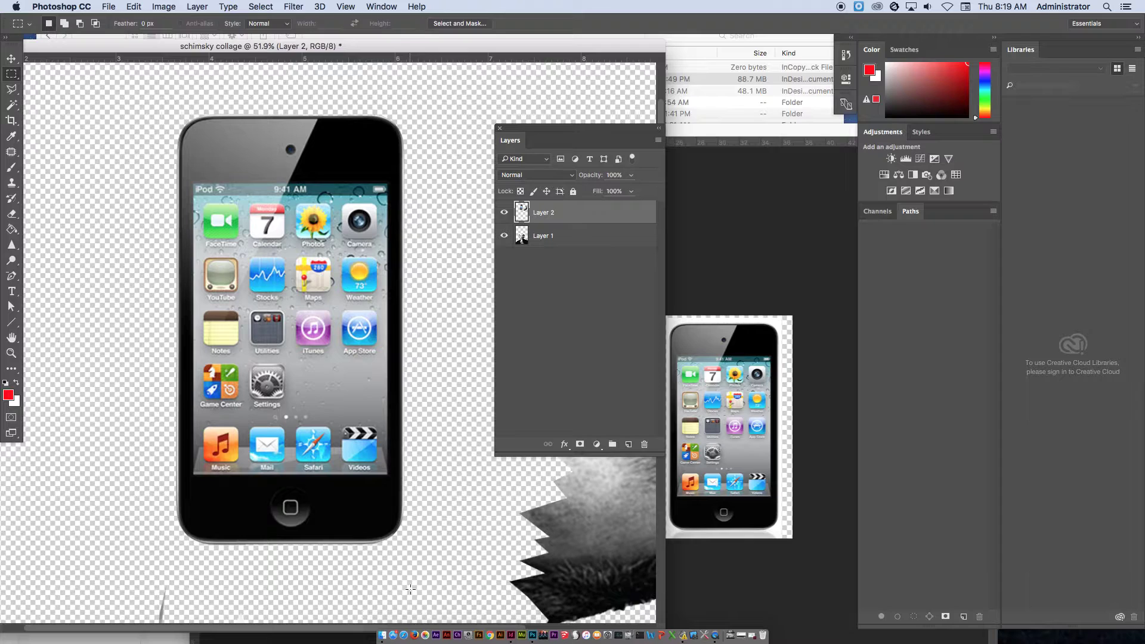
key("super+0")
key("v")
left_click_drag(207, 224, 169, 234)
key("super+z")
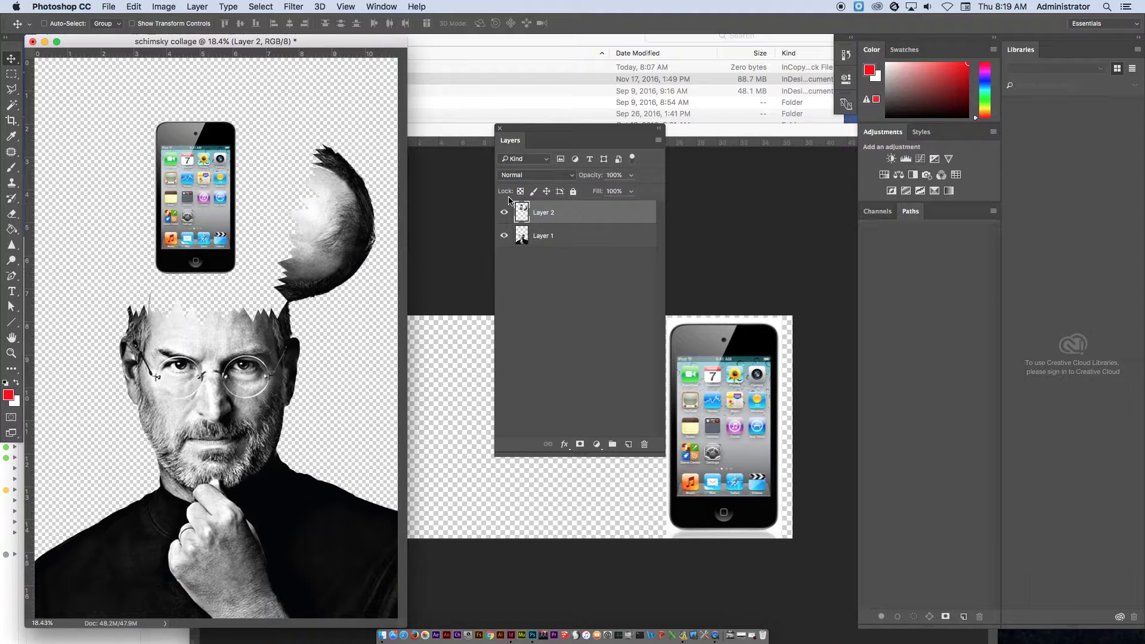
key("super+alt+z")
key("super+alt+z")
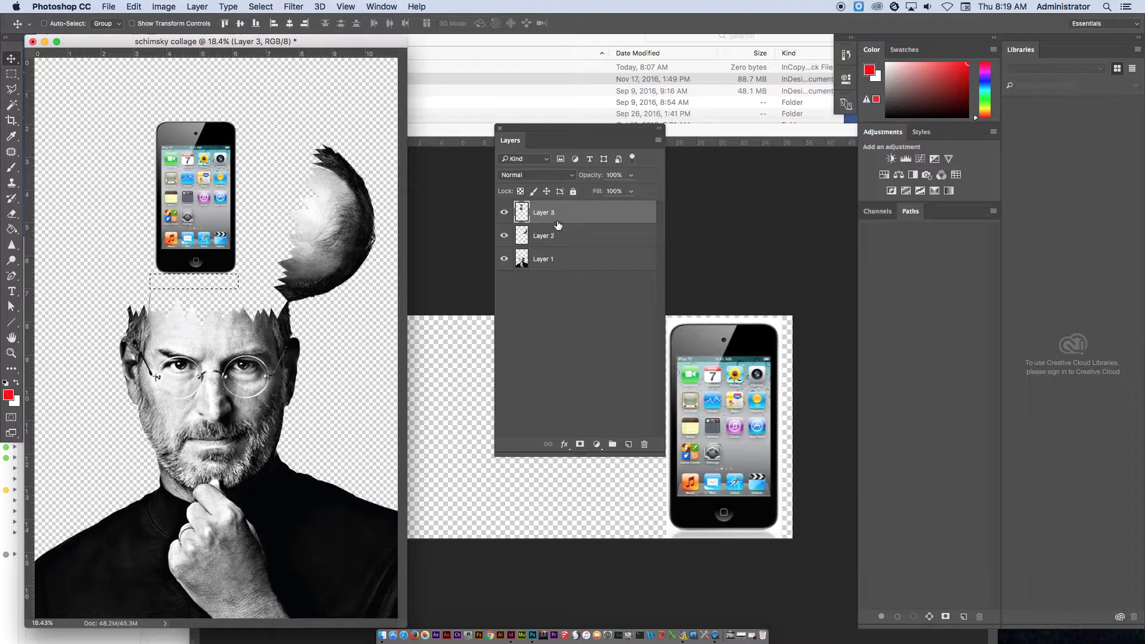
- Clear the selection and move the iPod touch on Layer 3 down to the opening of the head
key("super+d")
left_click_drag(210, 191, 262, 230)
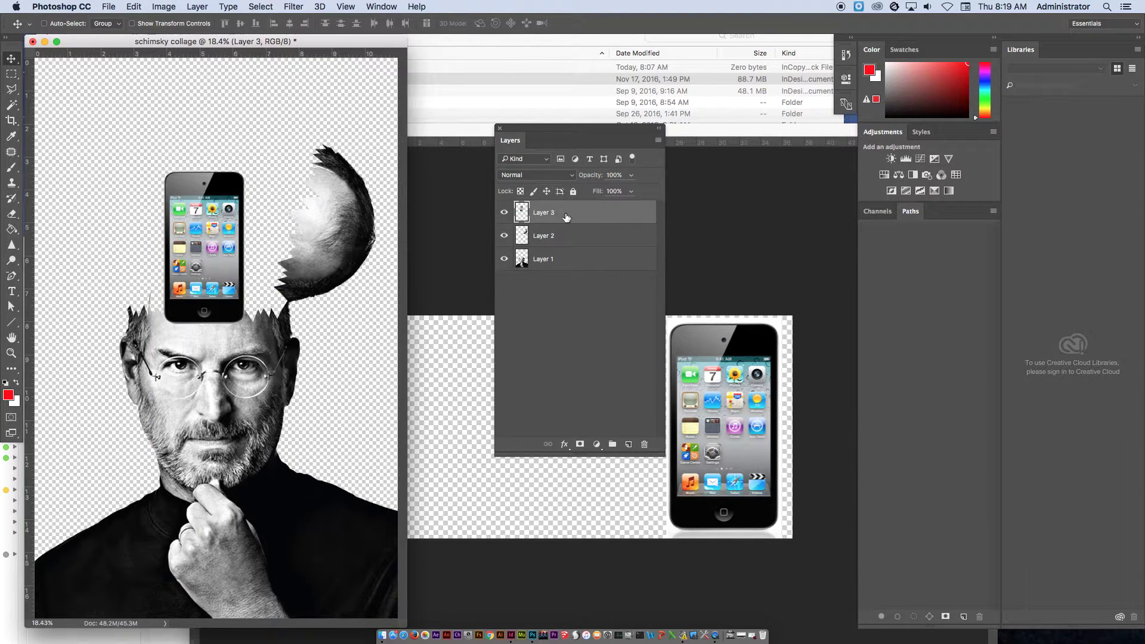
left_click(504, 213)
left_click(504, 213)
left_click_drag(206, 216, 218, 236)
- Scale the iPod touch to about 70%, tilt it about -19°, and tuck it into the head's left side with its layer beneath Layer 1
left_click(134, 6)
left_click(229, 241)
left_click_drag(298, 235, 228, 208)
left_click_drag(201, 245, 142, 261)
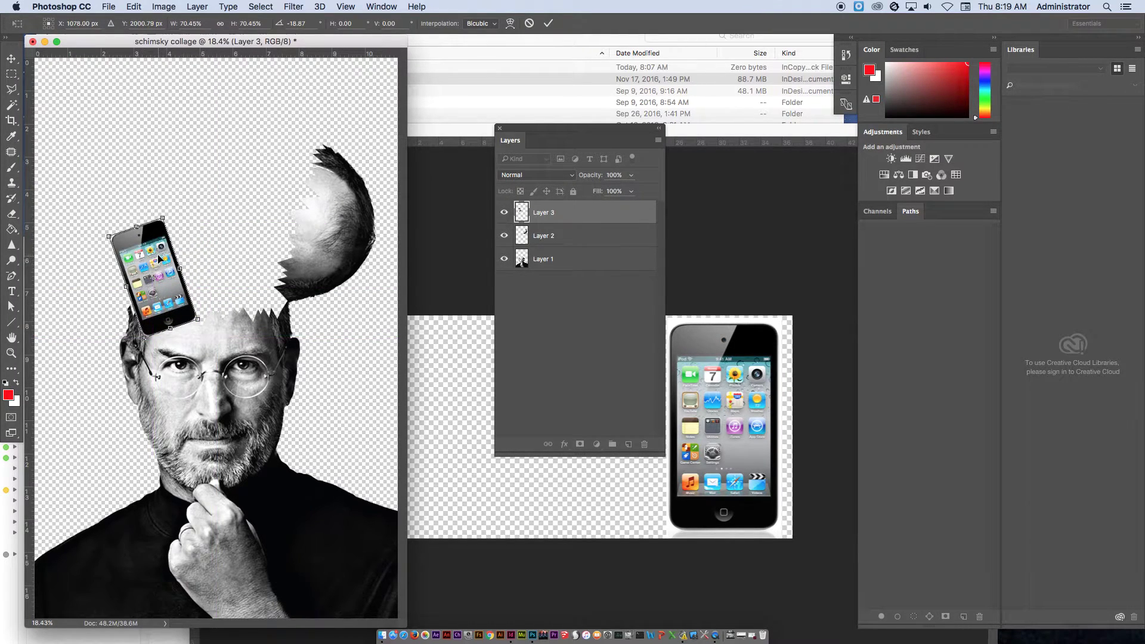
left_click(548, 23)
left_click_drag(571, 217, 578, 268)
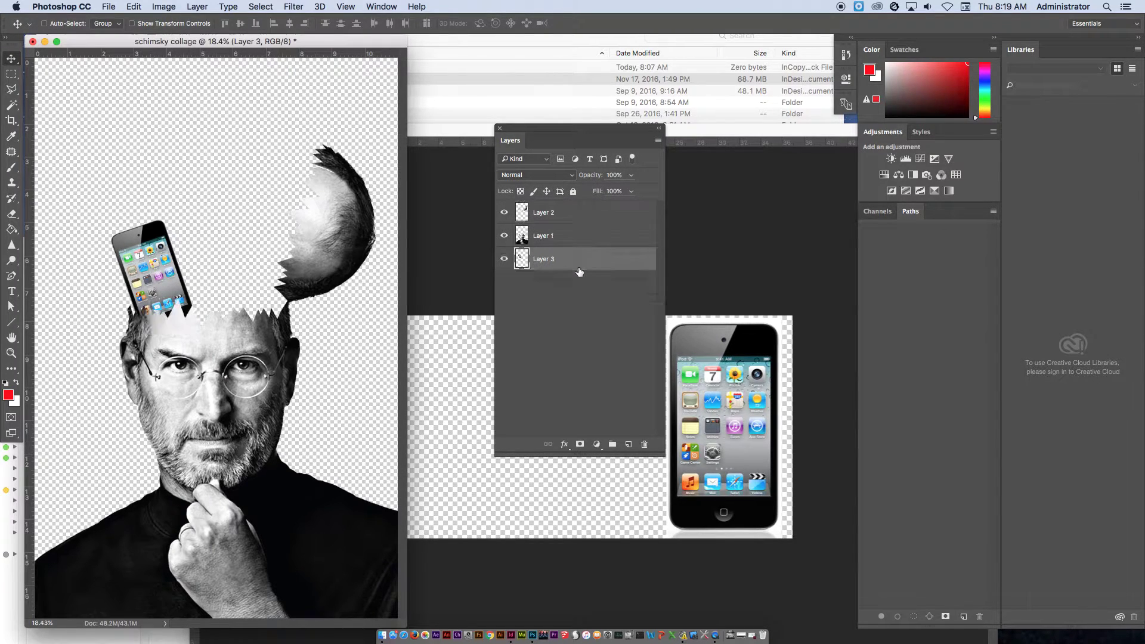
mouse_move(149, 286)
left_mouse_down()
mouse_move(182, 287)
mouse_move(142, 304)
mouse_move(165, 272)
left_mouse_up()
- Close iJBCF.jpg without saving its changes
left_click(434, 205)
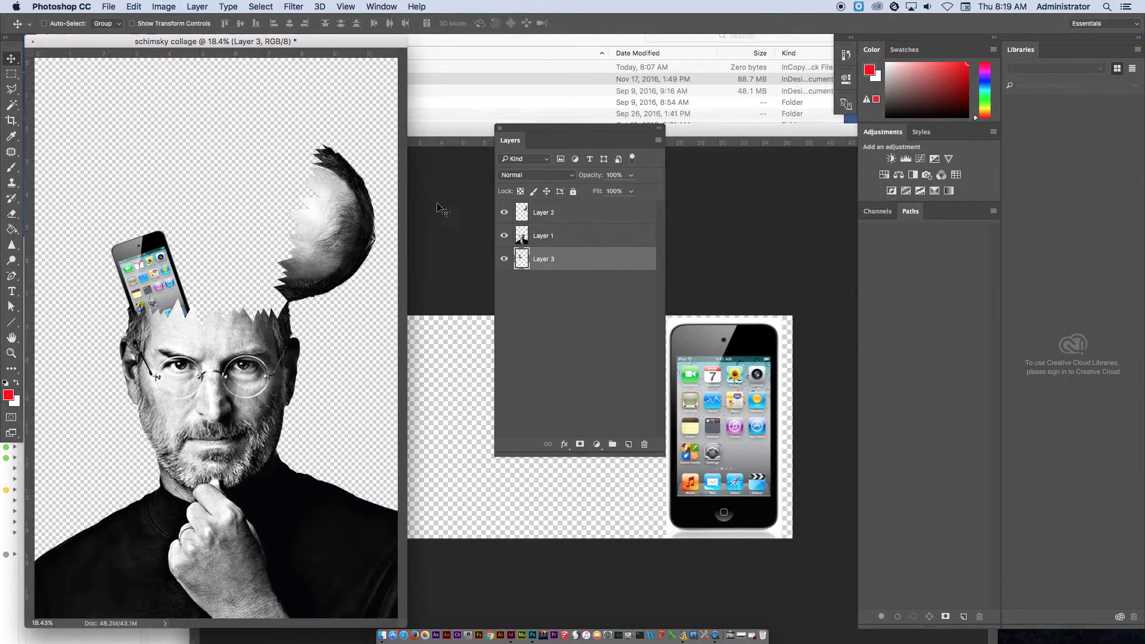
key("super+w")
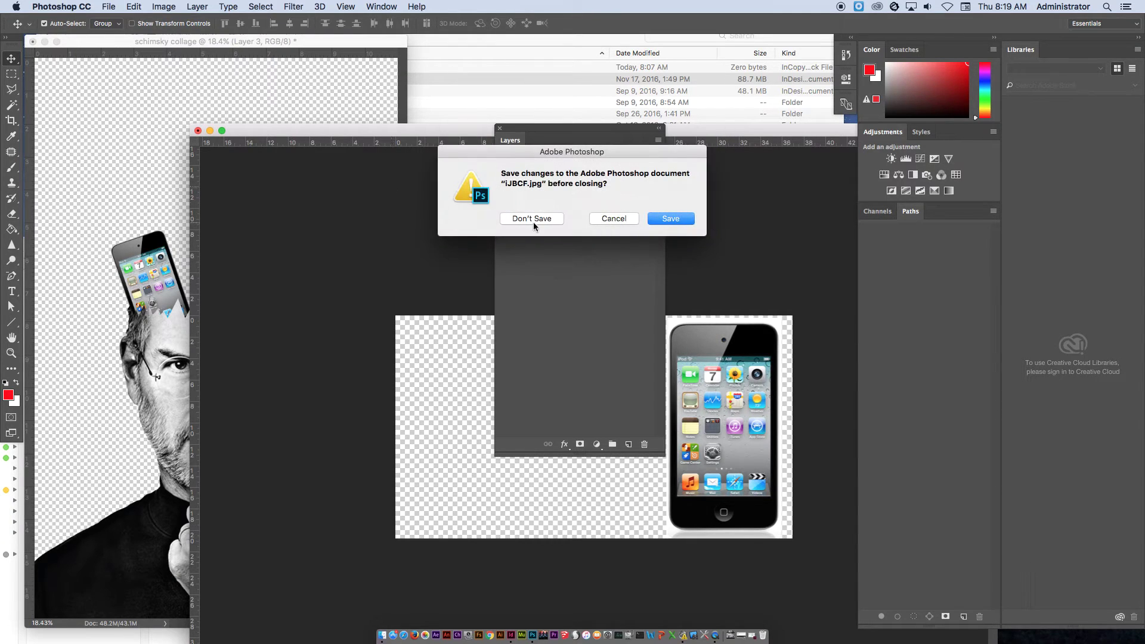
left_click(535, 220)
- Switch to Finder and open sky-7.jpg from the collage images folder in Adobe Photoshop
left_click(429, 245)
left_click_drag(429, 245, 838, 75)
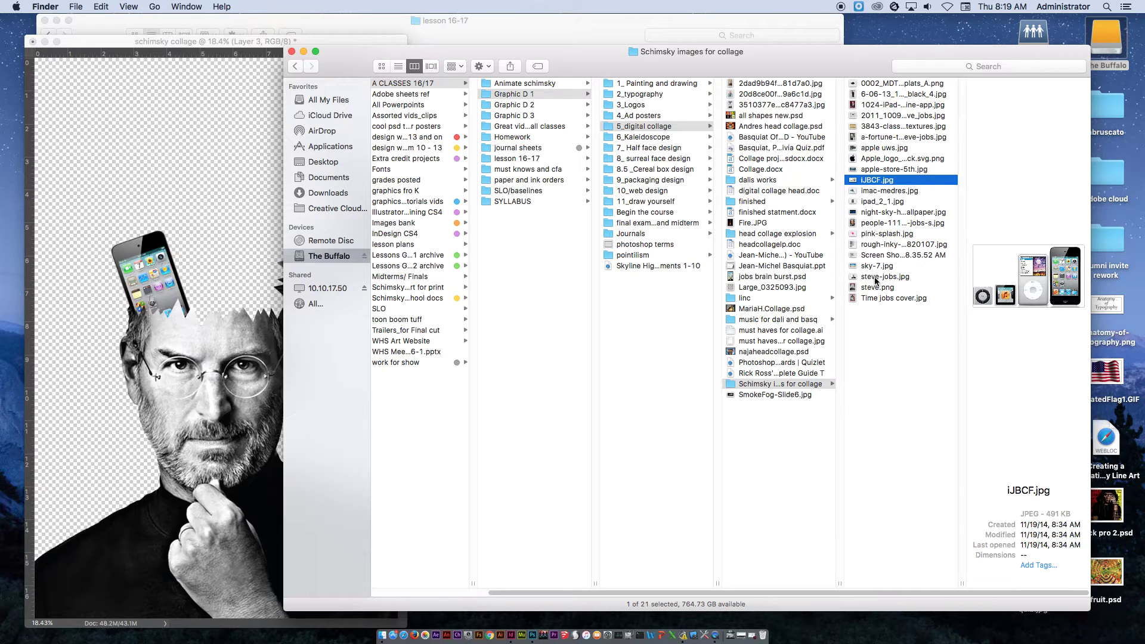
left_click(876, 266)
right_click(877, 267)
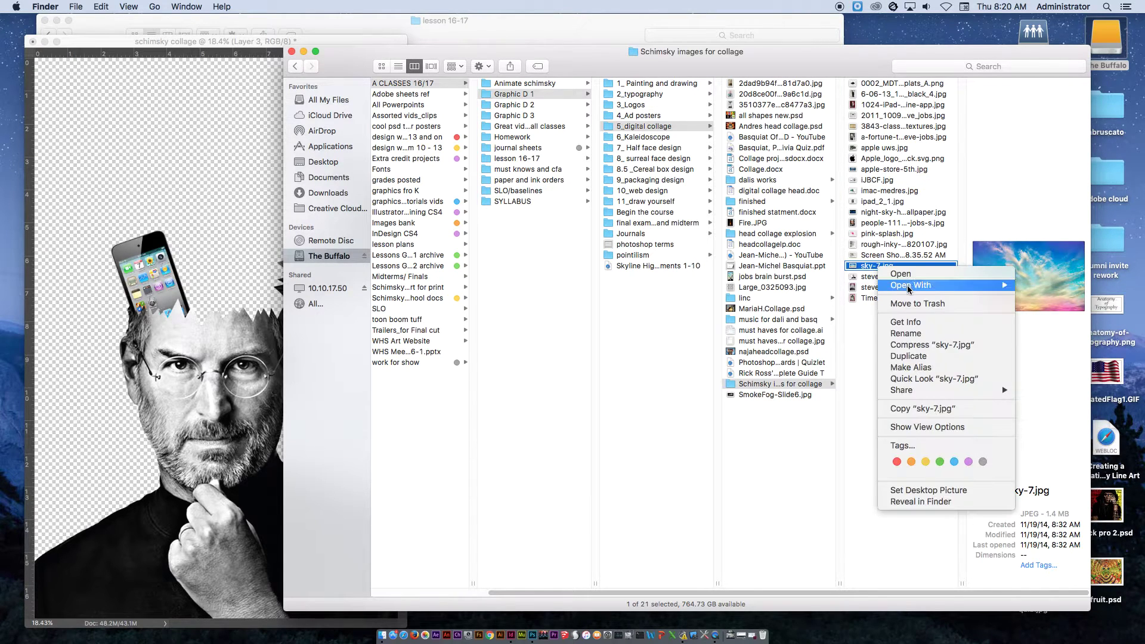
mouse_move(910, 285)
left_click(805, 330)
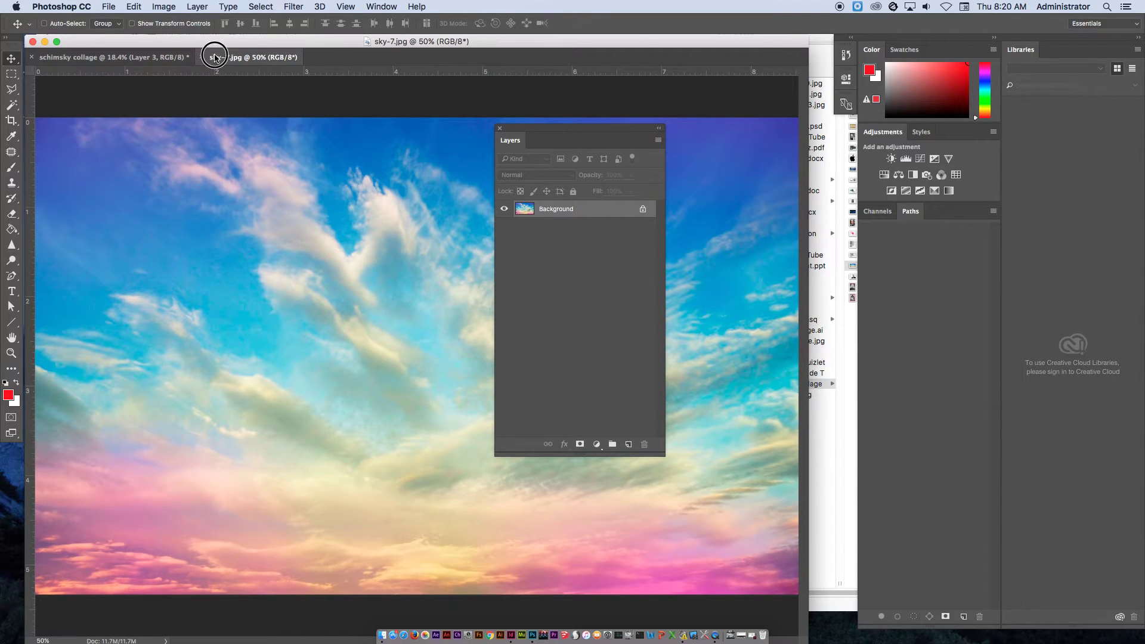
- Float sky-7.jpg in its own window, copy the sky picture into the collage document, and close sky-7.jpg
left_click_drag(215, 57, 304, 132)
left_click_drag(403, 296, 282, 257)
left_click(818, 208)
key("super+w")
- Center the sky picture around the opened head and stack its layer beneath all the other layers
left_click_drag(334, 227, 387, 219)
left_click_drag(575, 260, 582, 298)
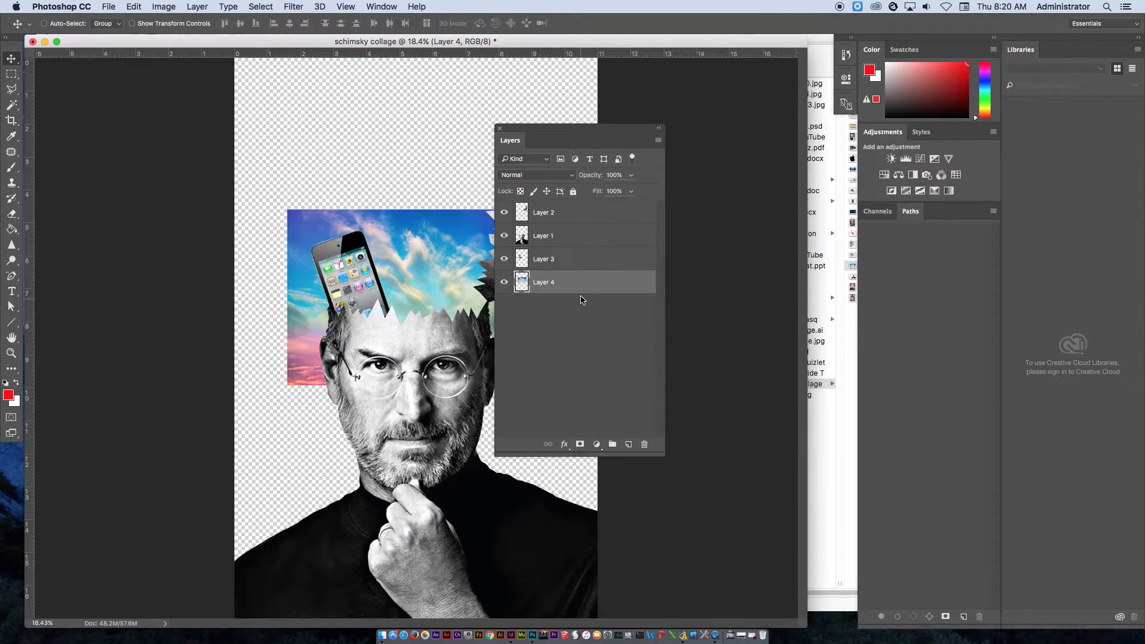
left_click_drag(535, 135, 694, 129)
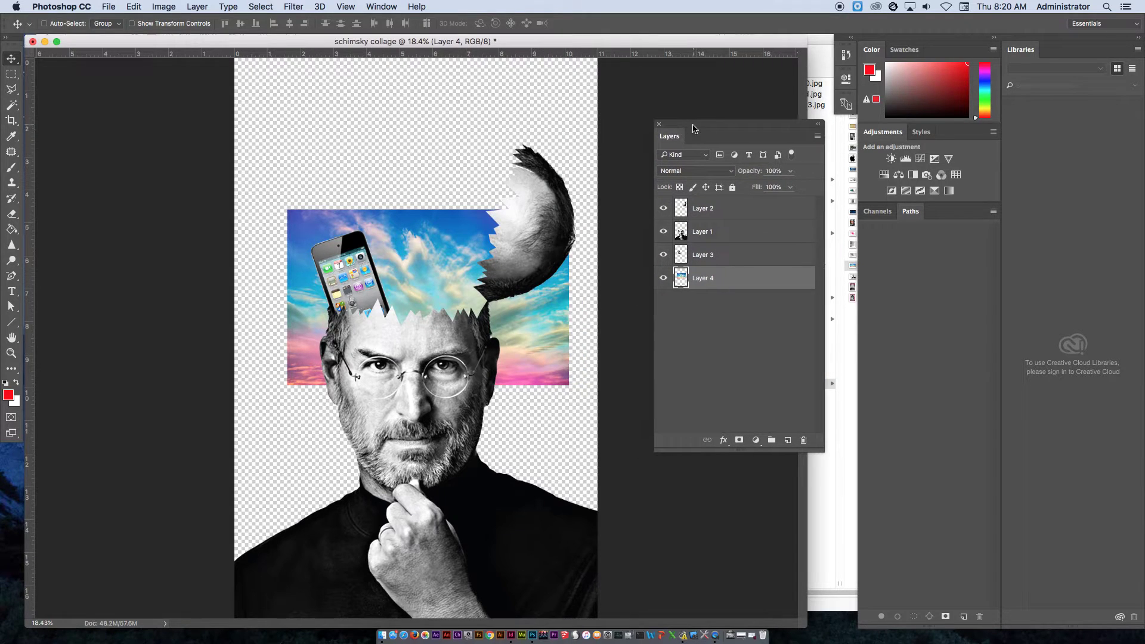
- Enlarge the sky on Layer 4 proportionally with Free Transform and position it to cover the whole canvas
key("super+t")
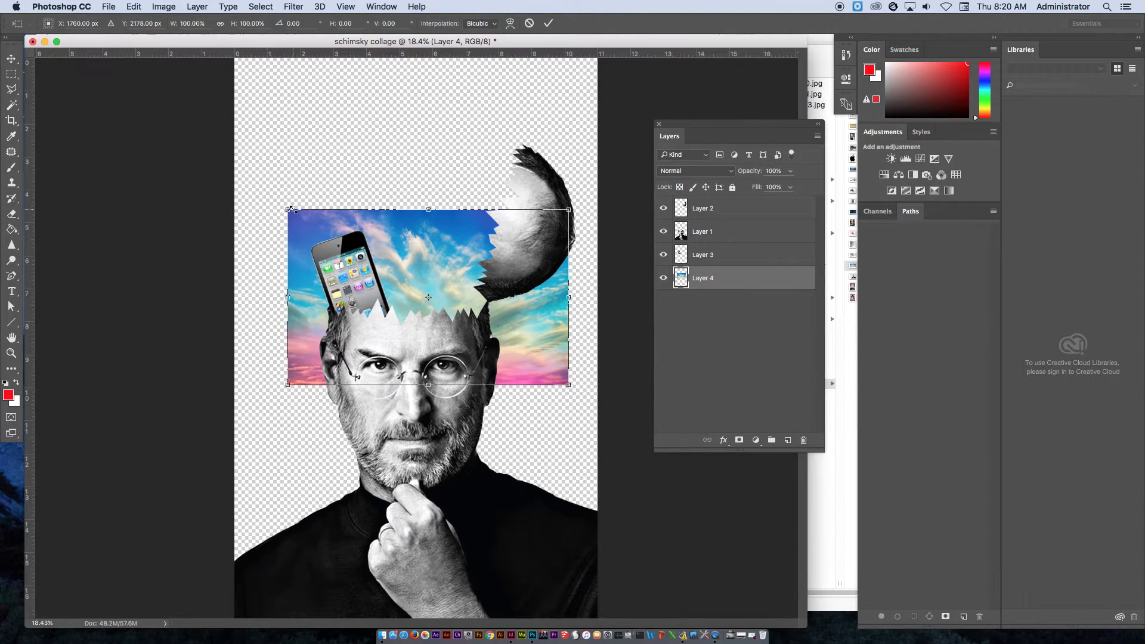
left_click_drag(288, 209, 27, 63)
mouse_move(358, 226)
left_mouse_down()
mouse_move(340, 238)
mouse_move(350, 248)
left_mouse_up()
key("super+minus")
key("super+minus")
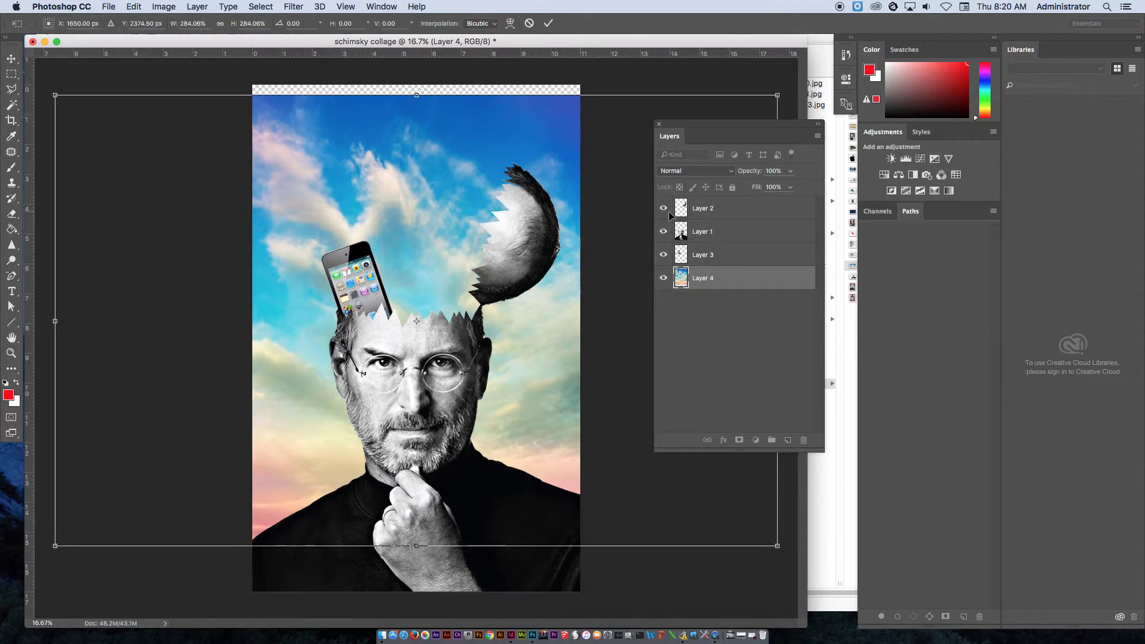
left_click_drag(141, 154, 102, 127)
left_click_drag(407, 217, 407, 217)
key("Return")
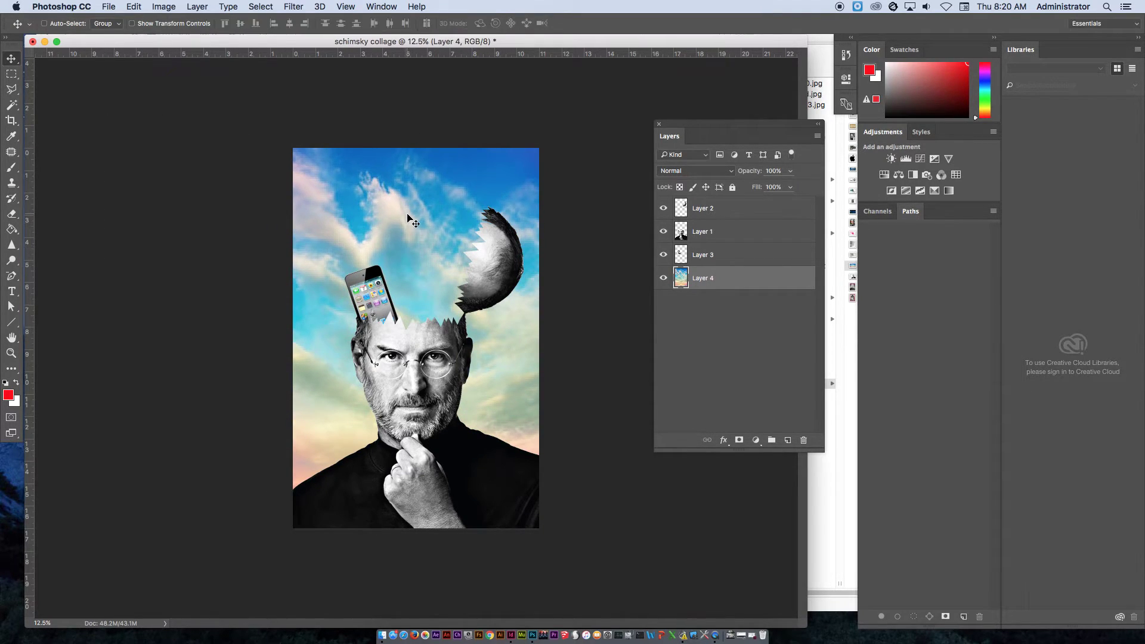
key("super+0")
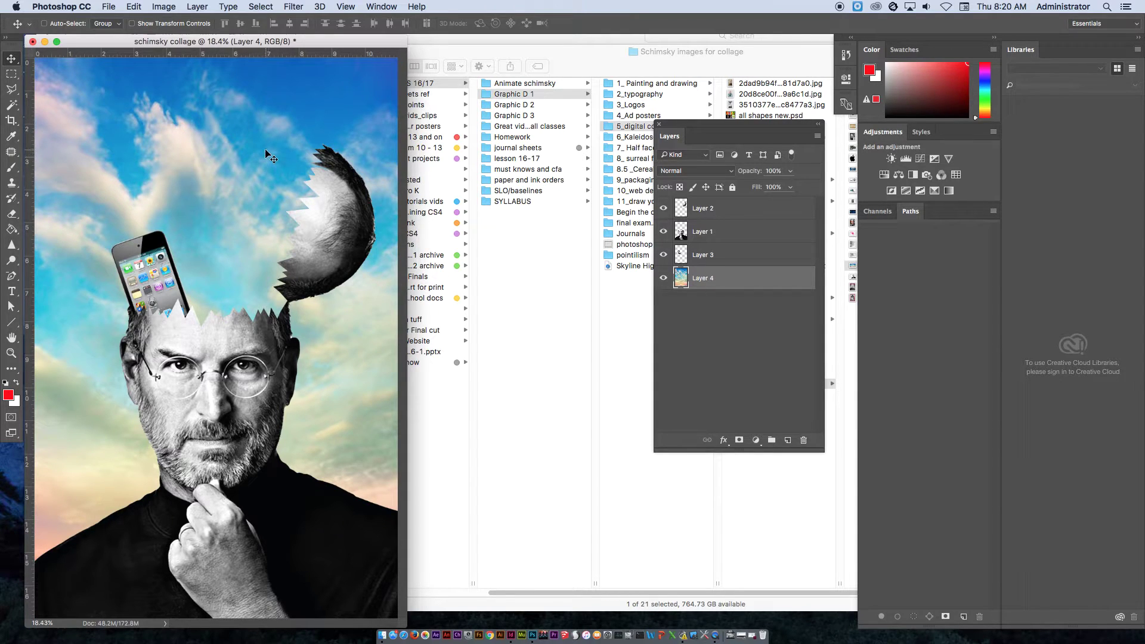
- Switch to Finder and preview candidate pictures in the collage images folder, including pink-splash.jpg, imac-medres.jpg and apple-store-5th.jpg
left_click(839, 313)
left_click(873, 244)
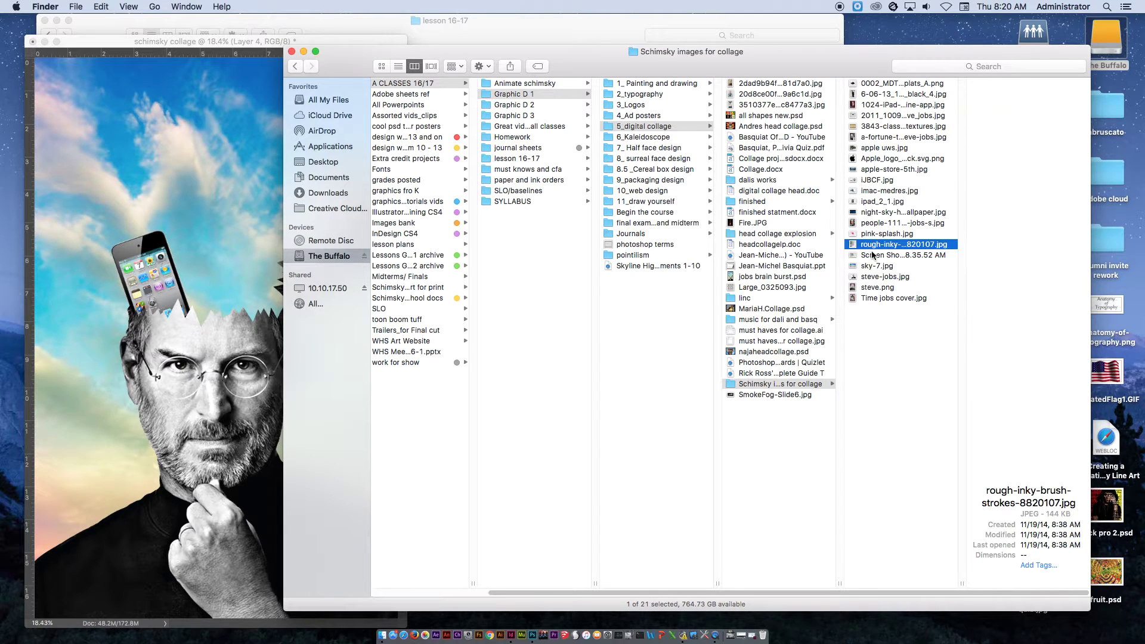
left_click(872, 255)
left_click(878, 244)
left_click(879, 234)
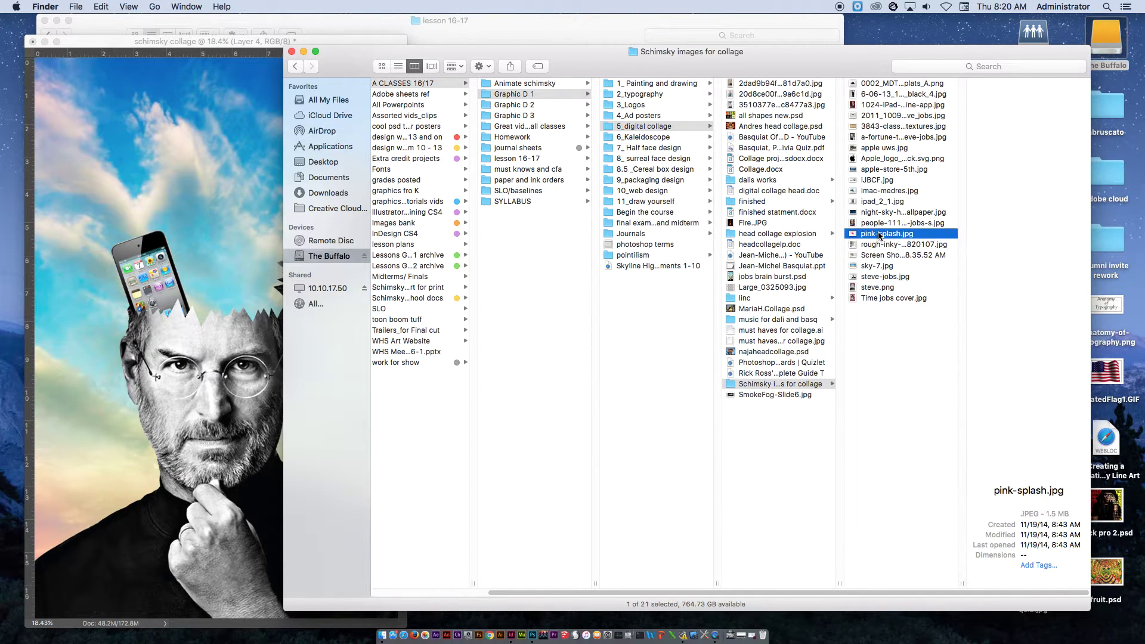
left_click(877, 191)
left_click(884, 181)
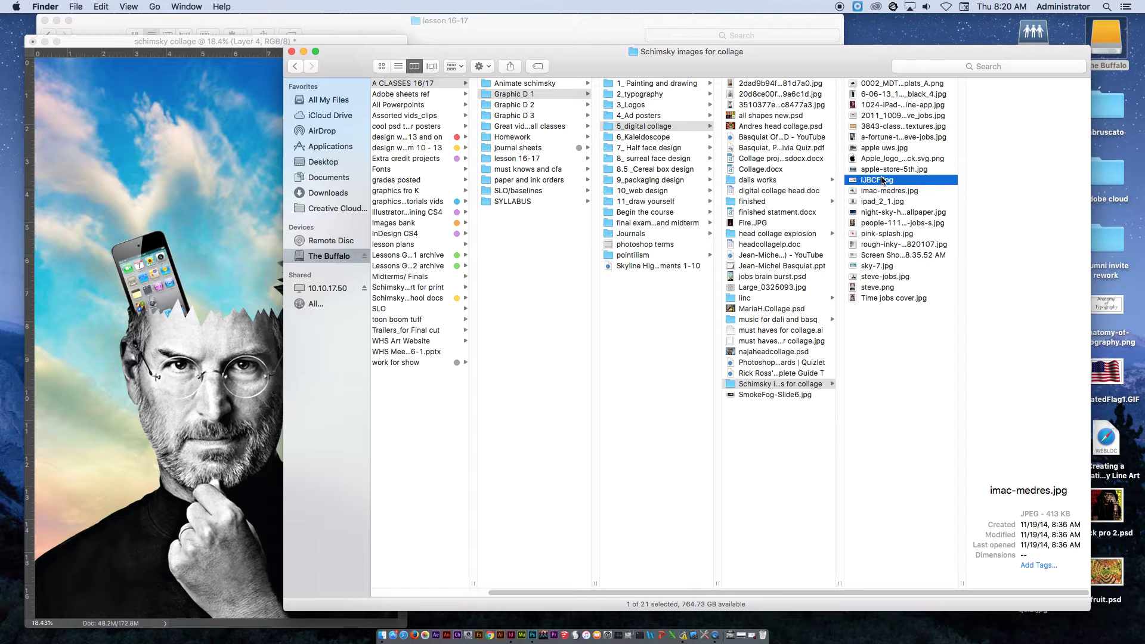
left_click(894, 170)
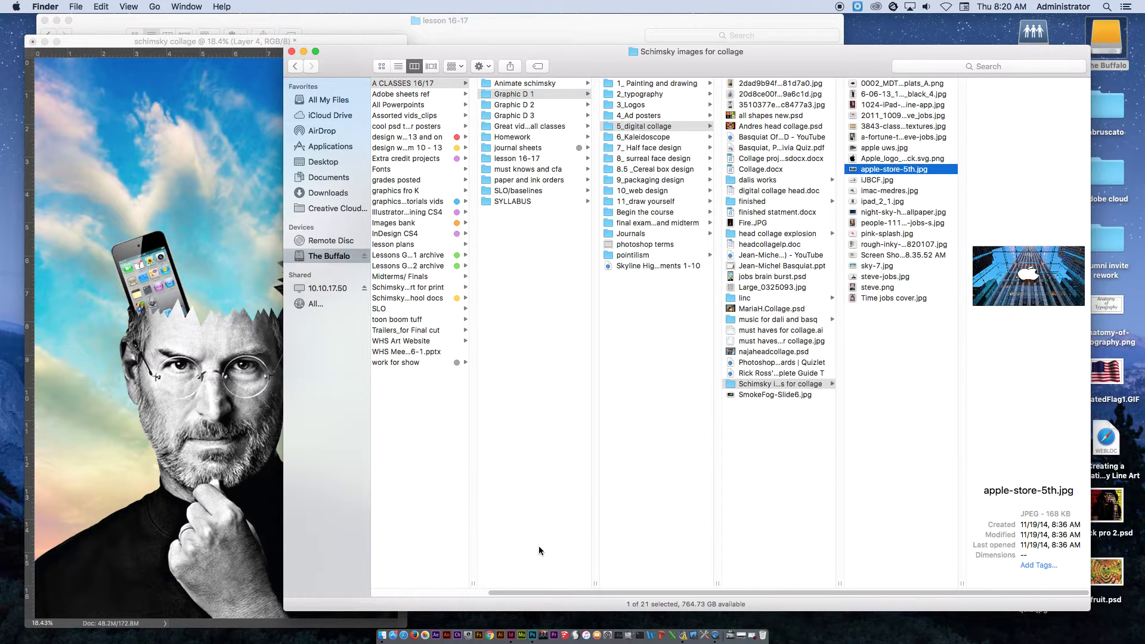
left_click(899, 255)
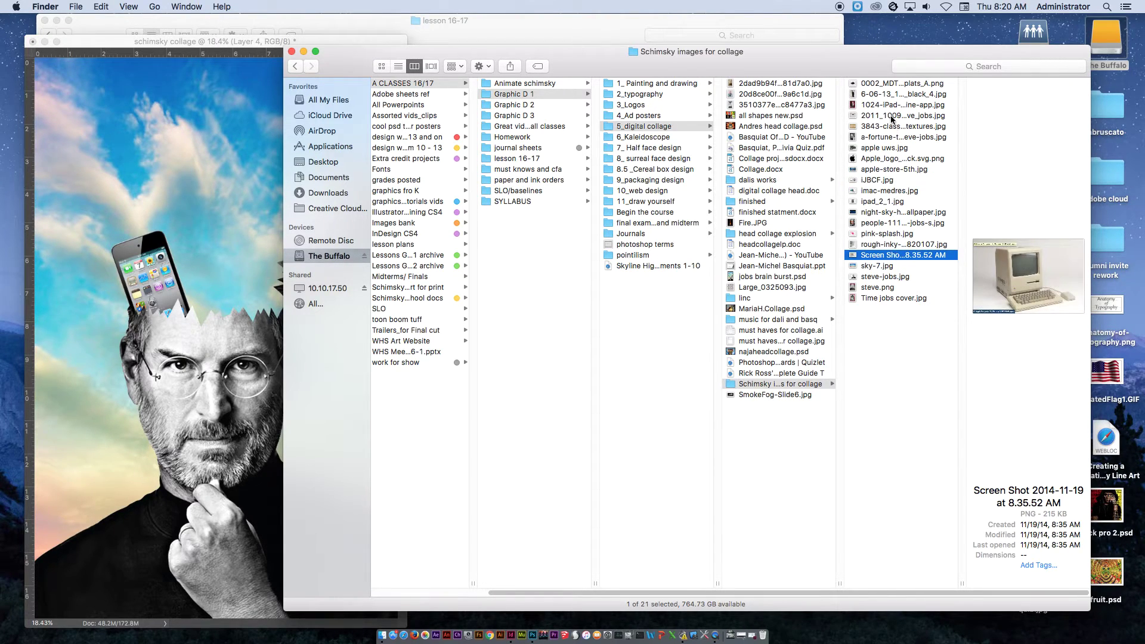
- Open 0002_MDT01_PaintSplats_A.png from the collage images folder in Adobe Photoshop
left_click(893, 84)
right_click(895, 87)
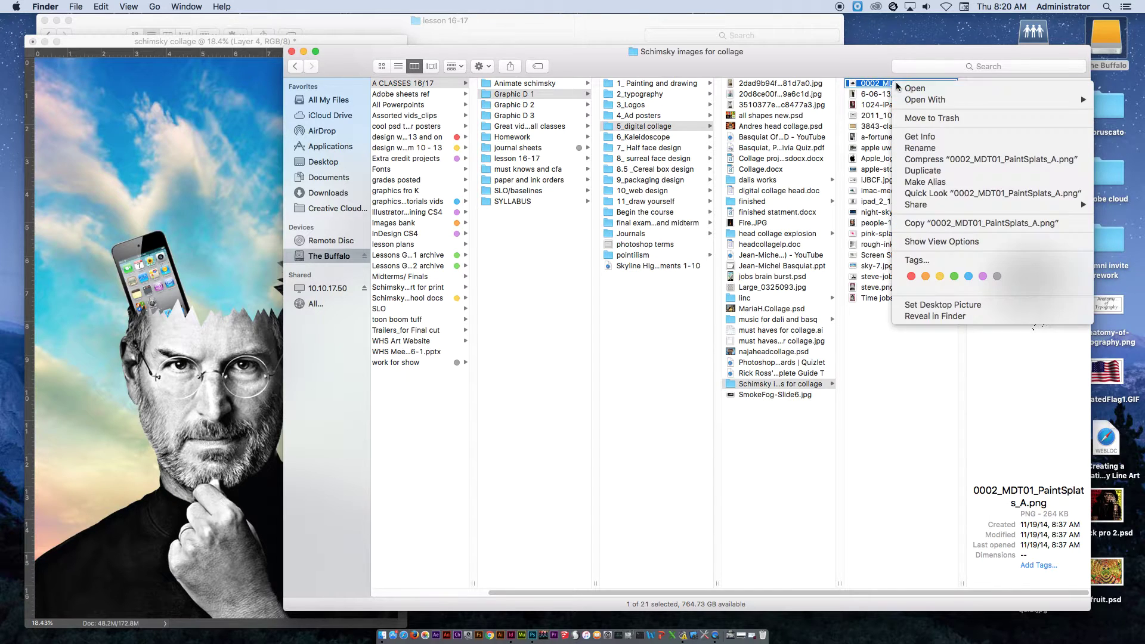
mouse_move(922, 99)
left_click(825, 147)
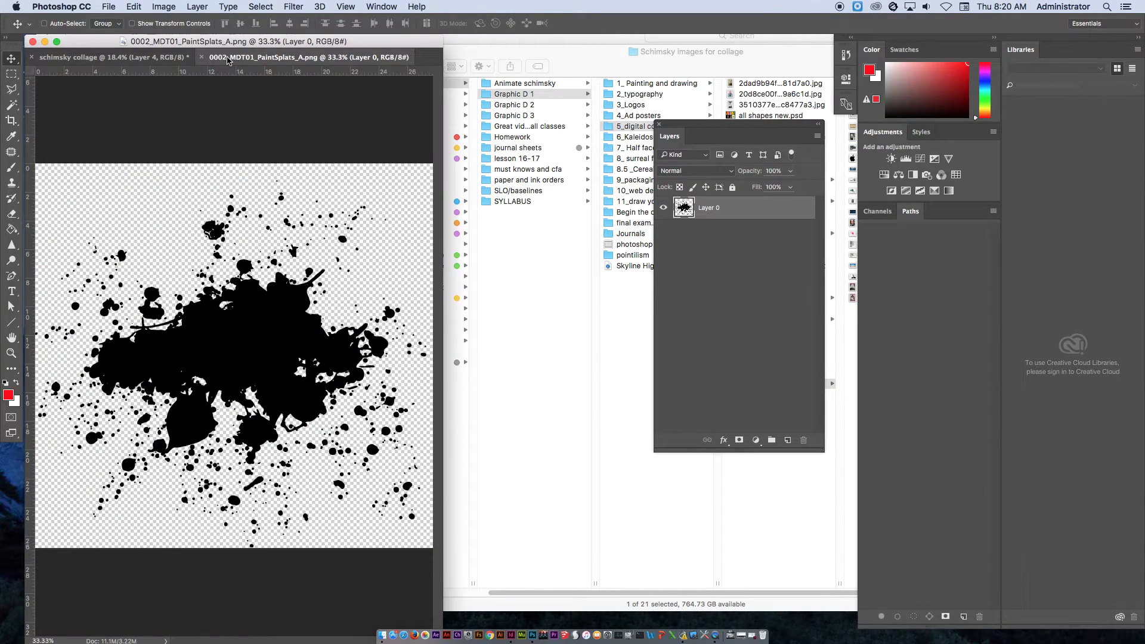
- Float the paint splats image in its own window, copy the black splat into the collage, and close the source file
mouse_move(333, 42)
left_mouse_down()
mouse_move(322, 43)
mouse_move(471, 173)
left_mouse_up()
mouse_move(549, 453)
left_mouse_down()
mouse_move(384, 388)
mouse_move(265, 393)
left_mouse_up()
left_click(422, 177)
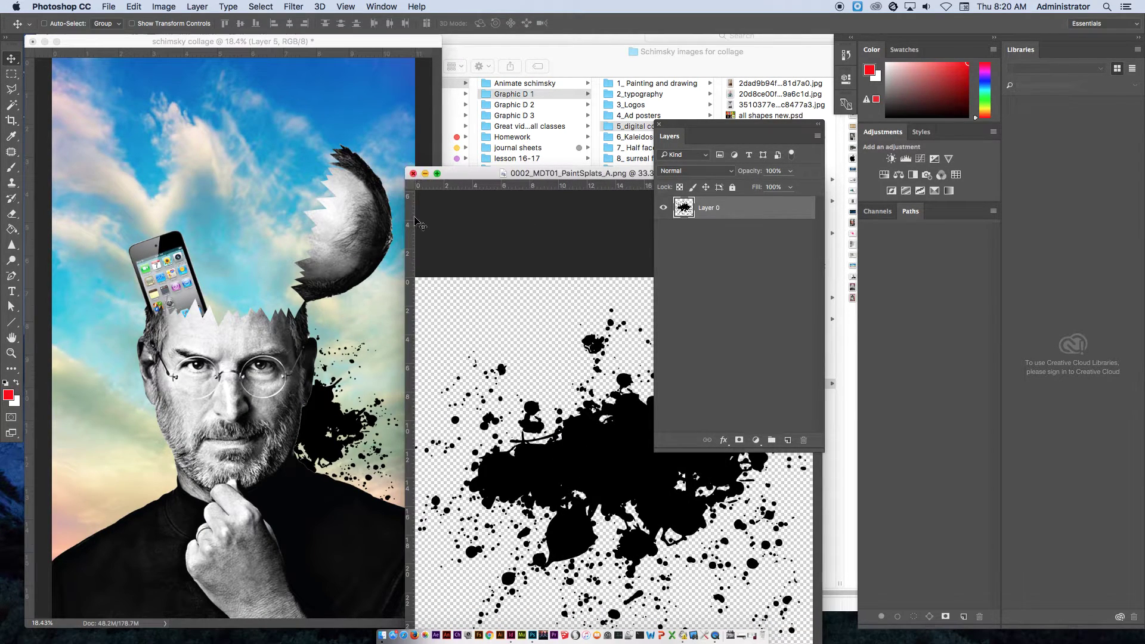
key("super+w")
- Stack the paint splat's layer above all the others and move the splat over the sweater in the collage's lower right corner
mouse_move(338, 405)
left_mouse_down()
mouse_move(356, 360)
mouse_move(368, 416)
left_mouse_up()
left_click_drag(762, 280, 775, 206)
mouse_move(403, 442)
left_mouse_down()
mouse_move(376, 478)
mouse_move(391, 550)
mouse_move(422, 537)
left_mouse_up()
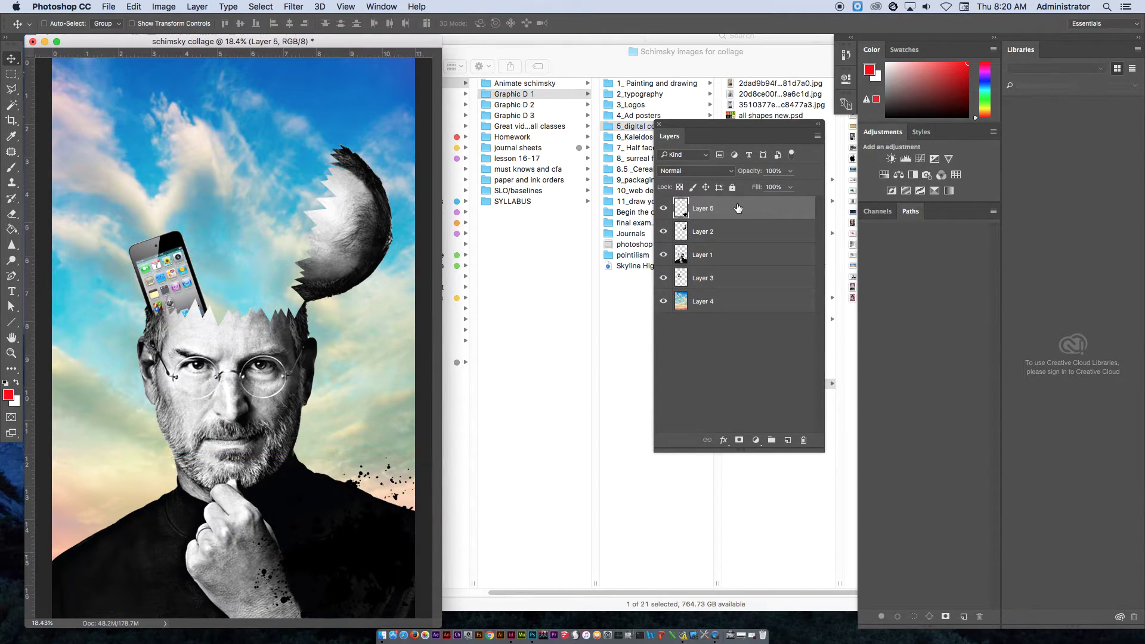
- Add a Color Overlay effect to the paint splat's layer with green #00f495 as the overlay colour
double_click(752, 211)
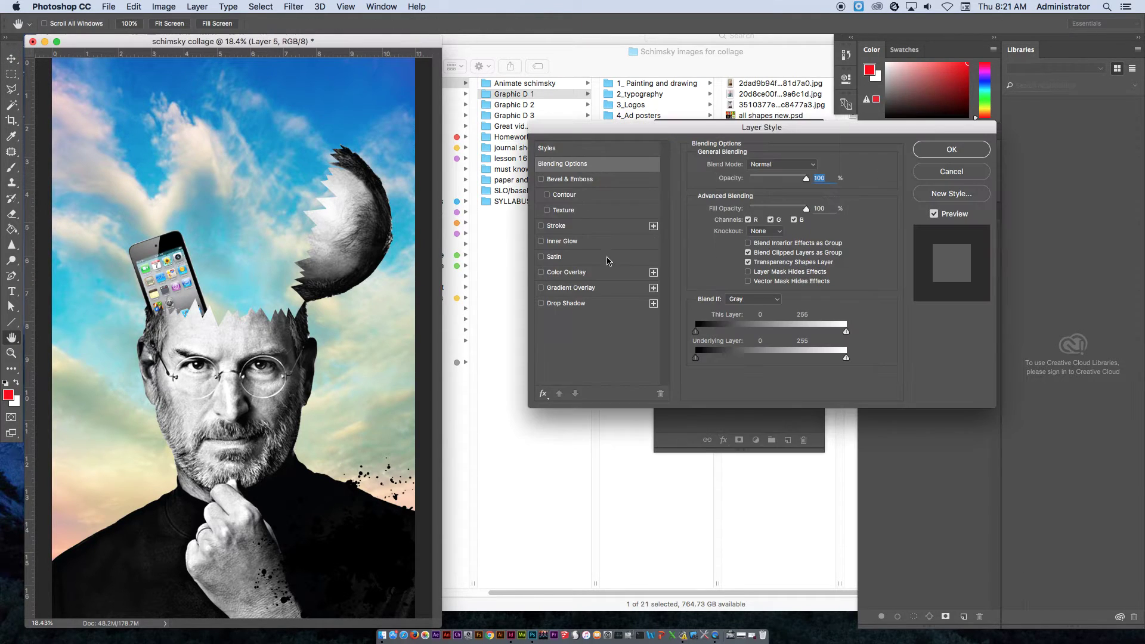
left_click(569, 272)
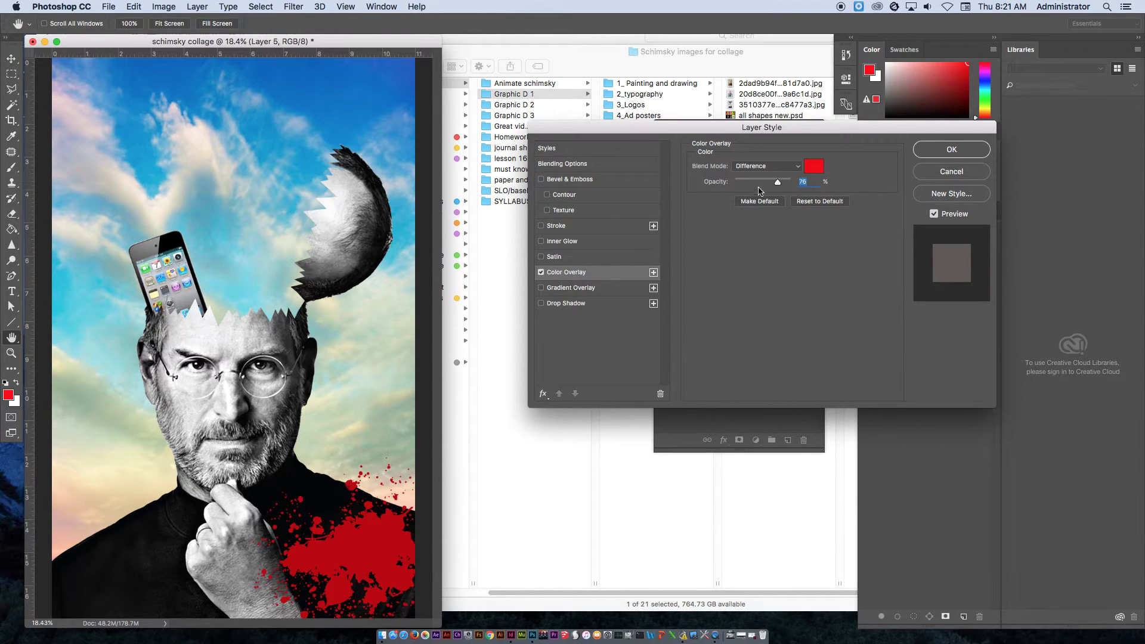
left_click(814, 166)
left_click(438, 273)
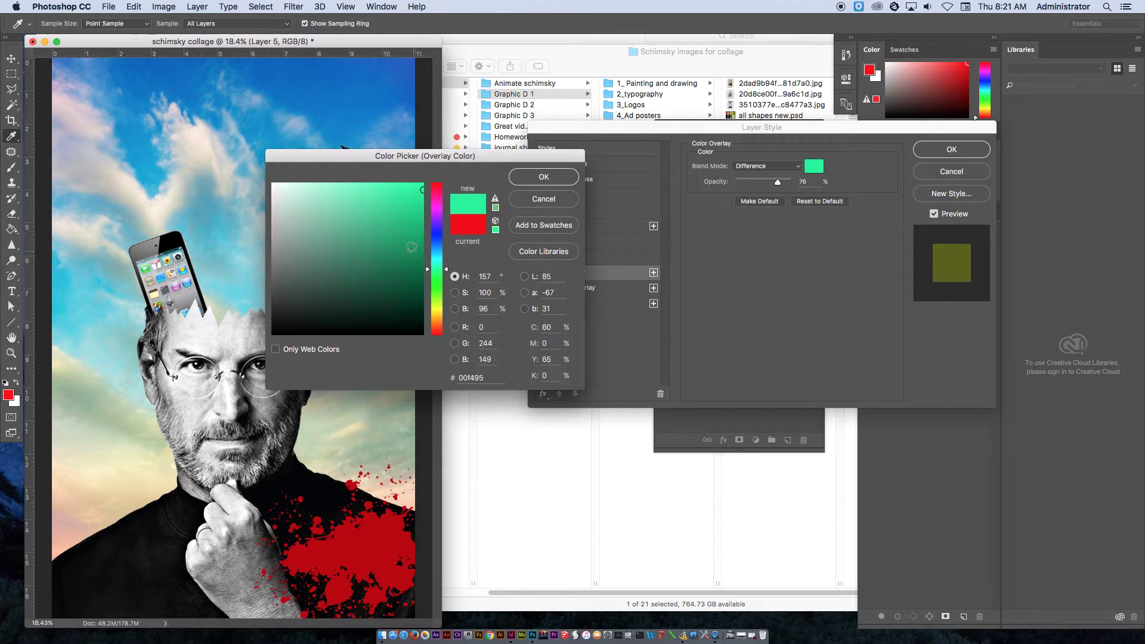
left_click(540, 176)
left_click(972, 153)
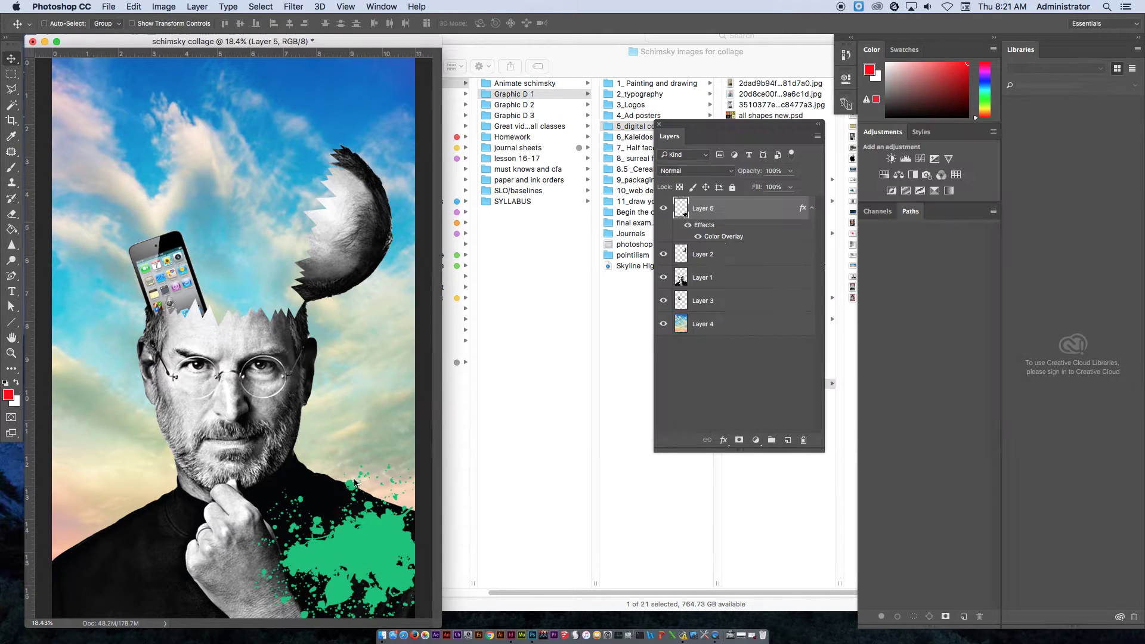
- Move the green splat further into the collage's lower right corner and rotate it to about -28 degrees
left_click_drag(365, 544, 383, 569)
key("super+t")
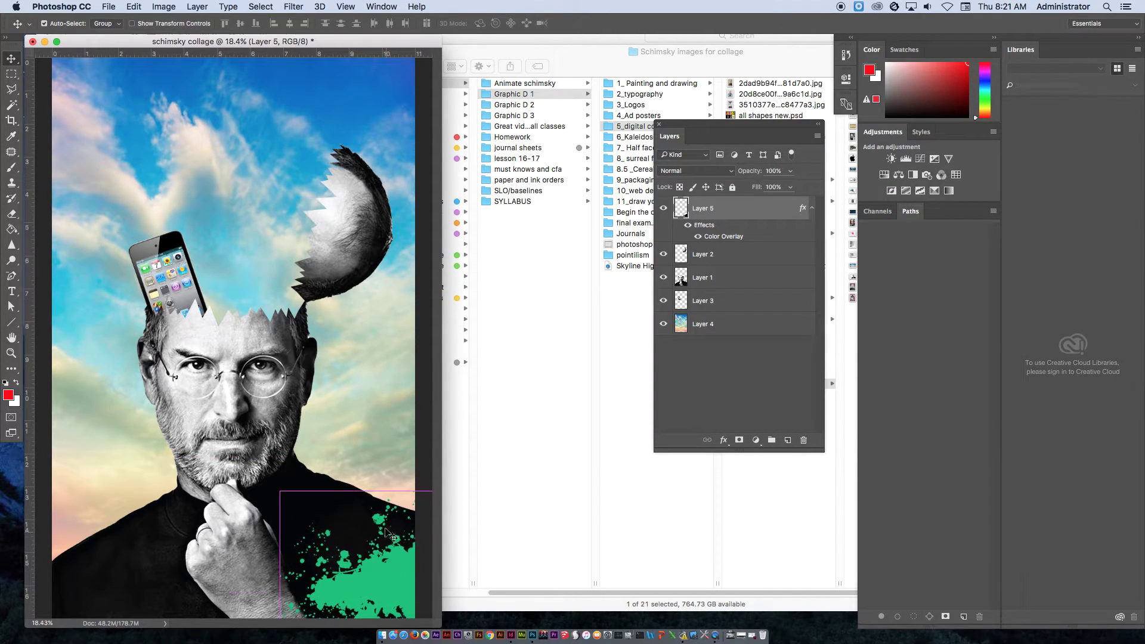
left_click_drag(386, 432, 307, 388)
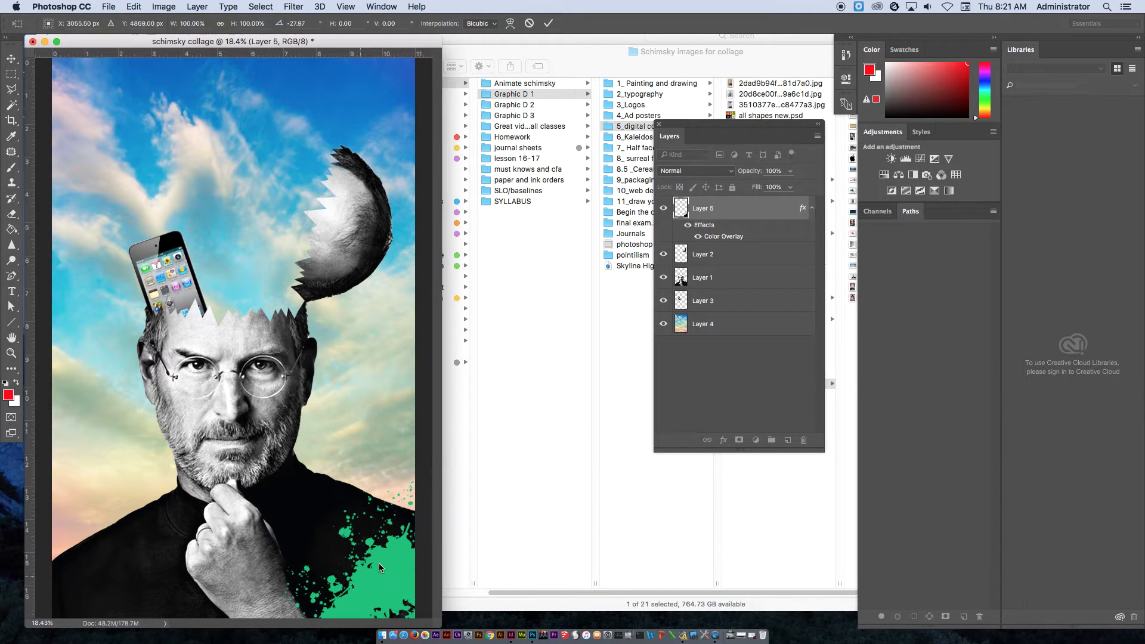
key("Return")
- Switch to Finder and look through the finished and head collage explosion folders, previewing candidate pictures for the collage
left_click(611, 278)
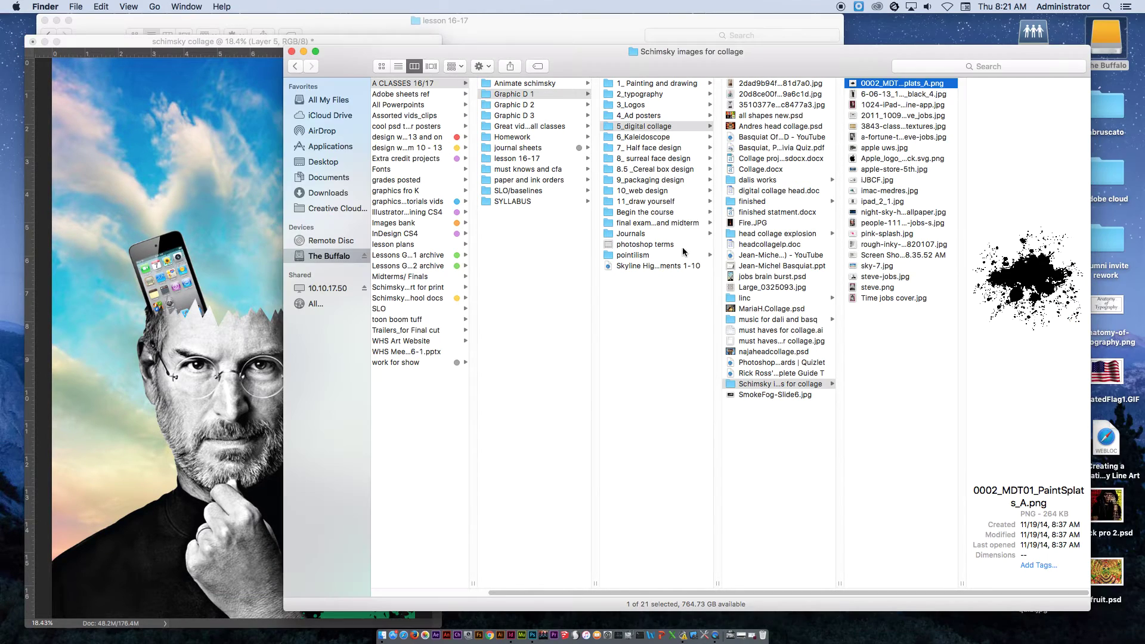
left_click(777, 202)
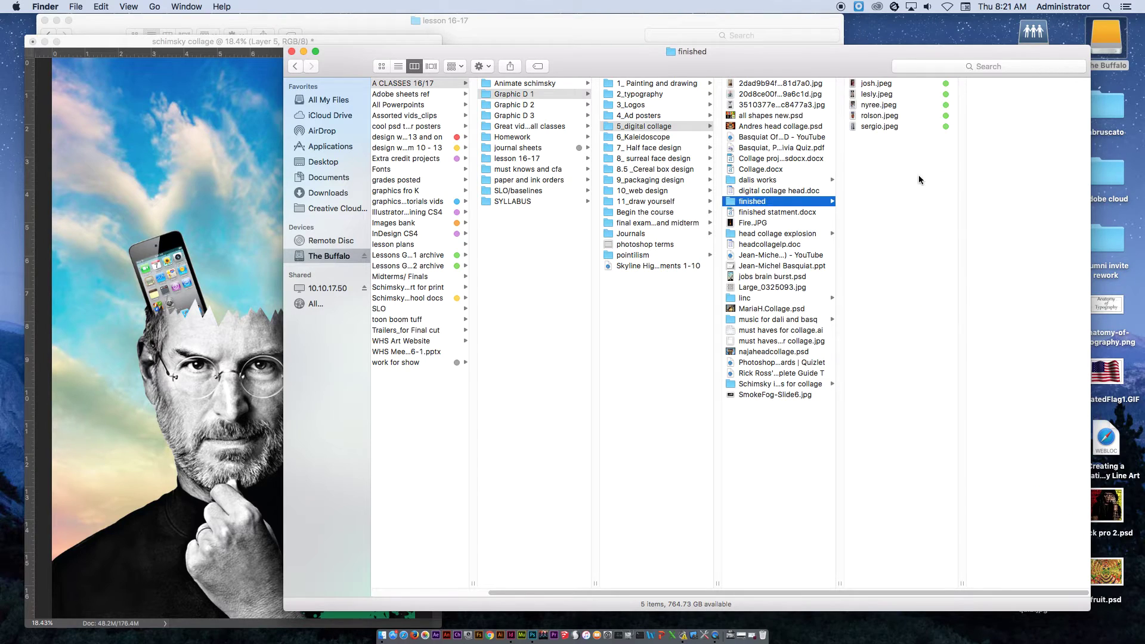
left_click(761, 235)
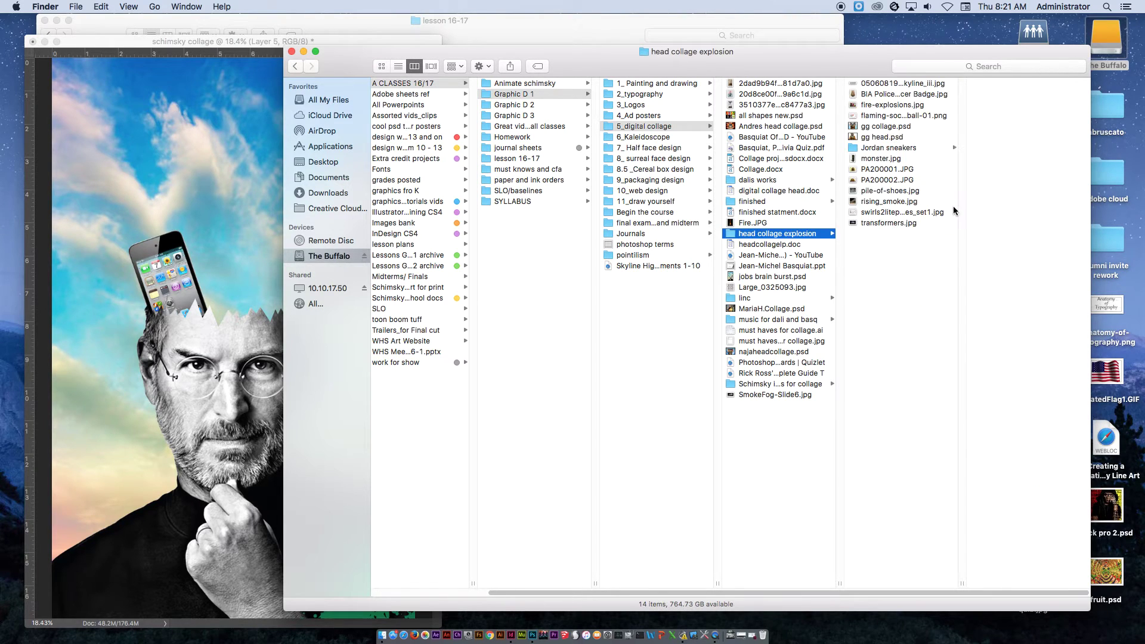
left_click(887, 213)
left_click(887, 223)
left_click(889, 190)
left_click(889, 180)
left_click(888, 115)
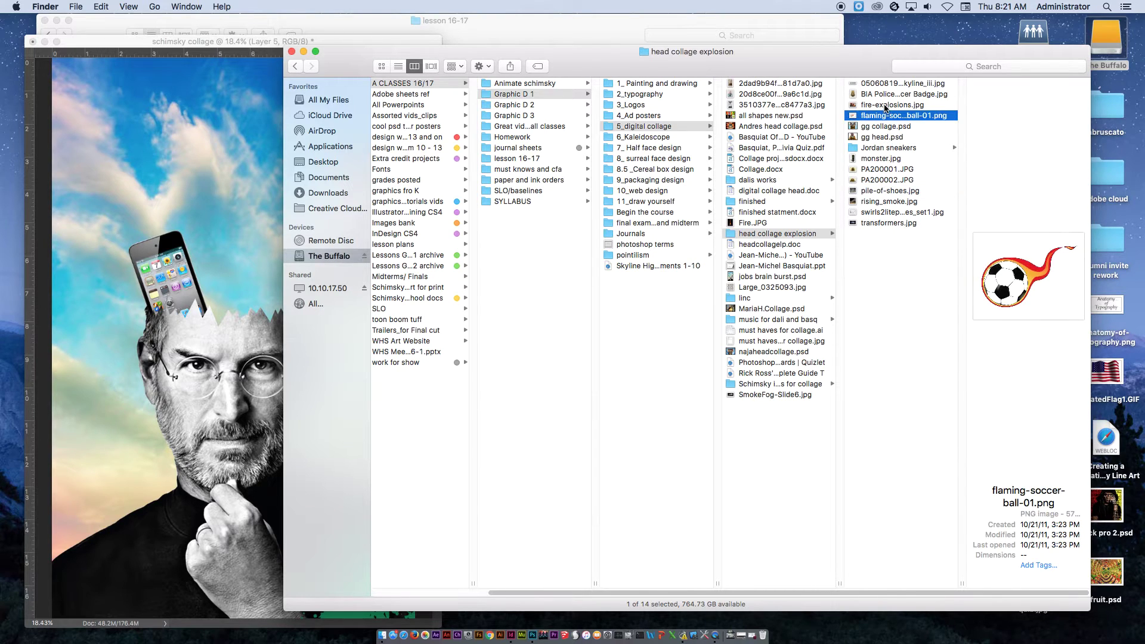
left_click(883, 84)
left_click(889, 95)
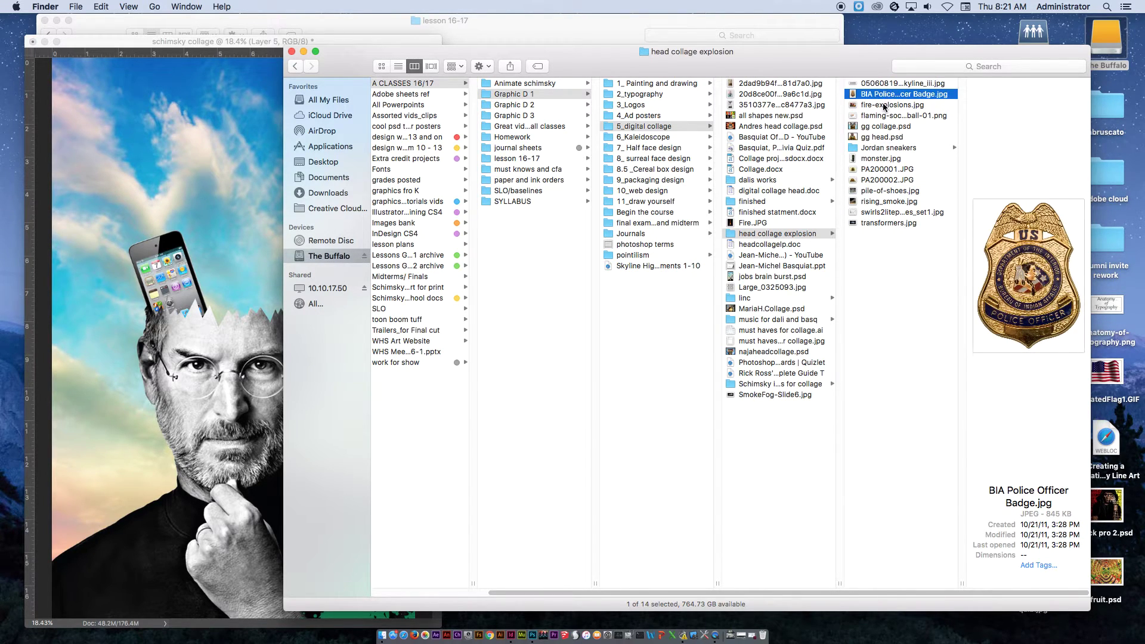
left_click(871, 158)
left_click(876, 169)
left_click(877, 179)
left_click(878, 190)
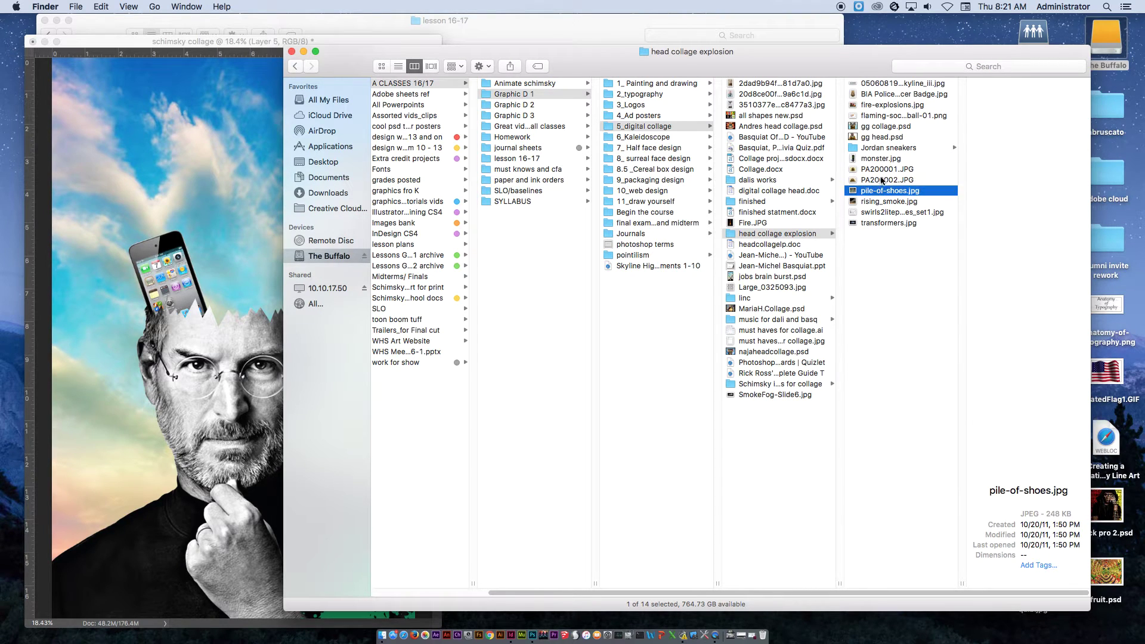
- Open rising_smoke.jpg from the head collage explosion folder in Adobe Photoshop
left_click(879, 201)
left_click(891, 208)
left_click(890, 203)
right_click(899, 203)
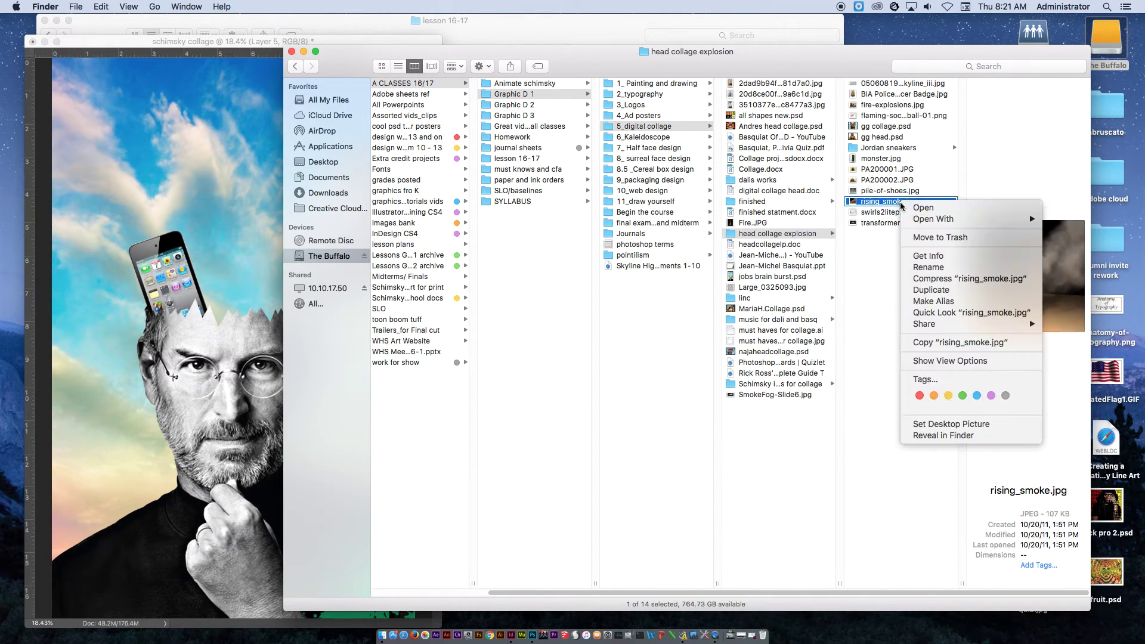
mouse_move(933, 219)
left_click(847, 264)
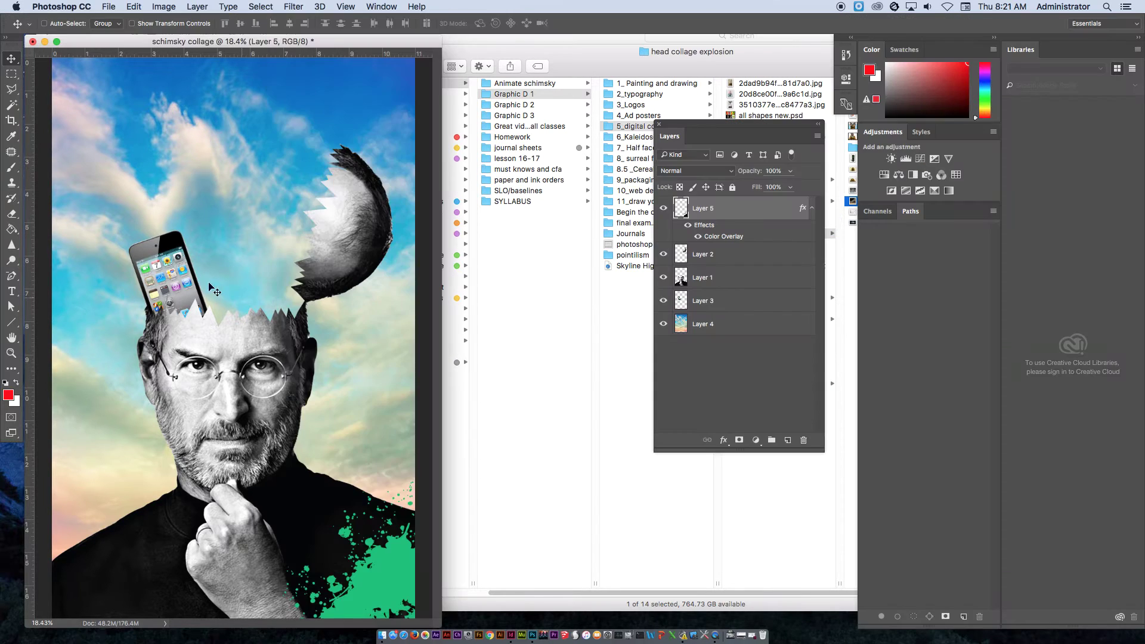
- Float the smoke image in its own window, copy it into the collage beside the beard, and close the source file
left_click_drag(236, 57, 442, 138)
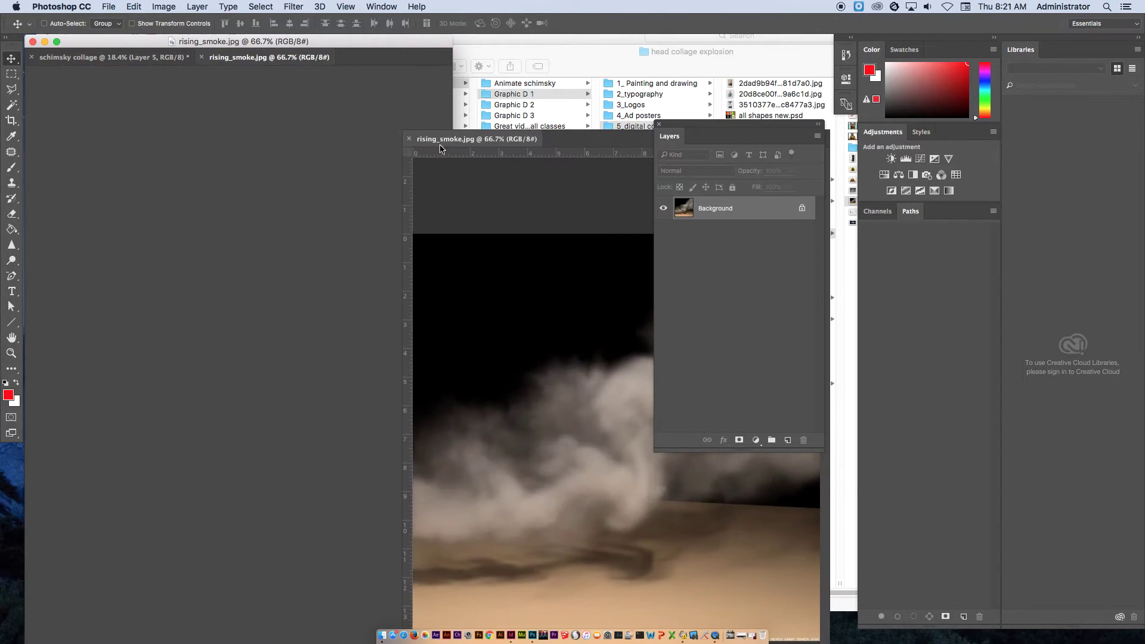
left_click_drag(564, 517, 179, 510)
left_click(596, 268)
key("super+w")
left_click_drag(195, 465, 122, 462)
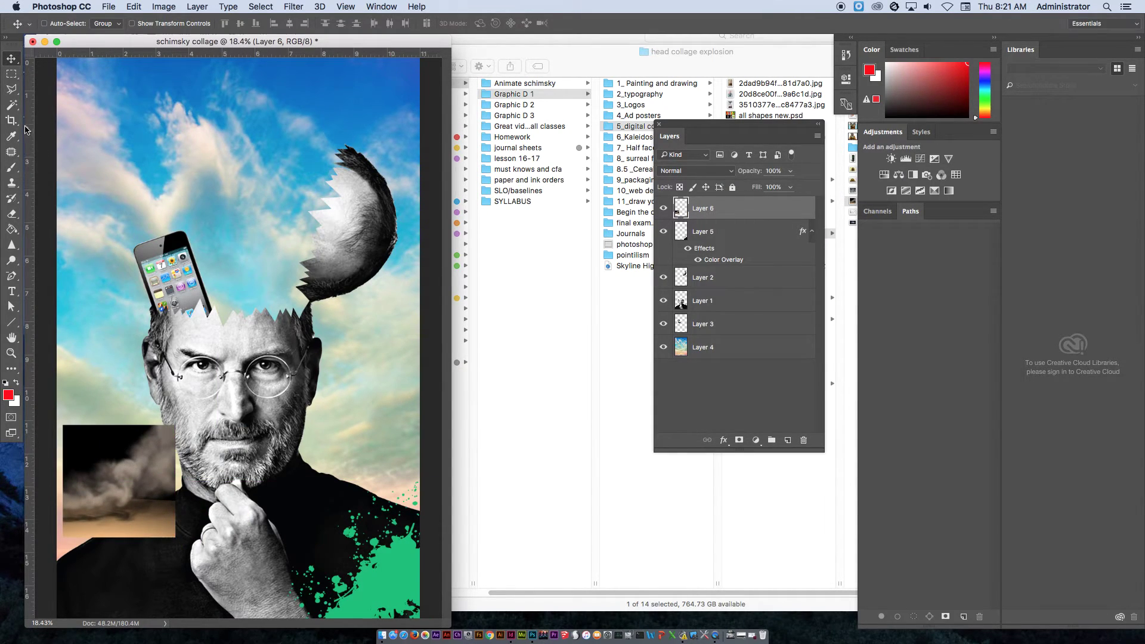
- Select the black area above the smoke with the Magic Wand, delete it, and clear the selection
left_click(11, 105)
left_click(114, 442)
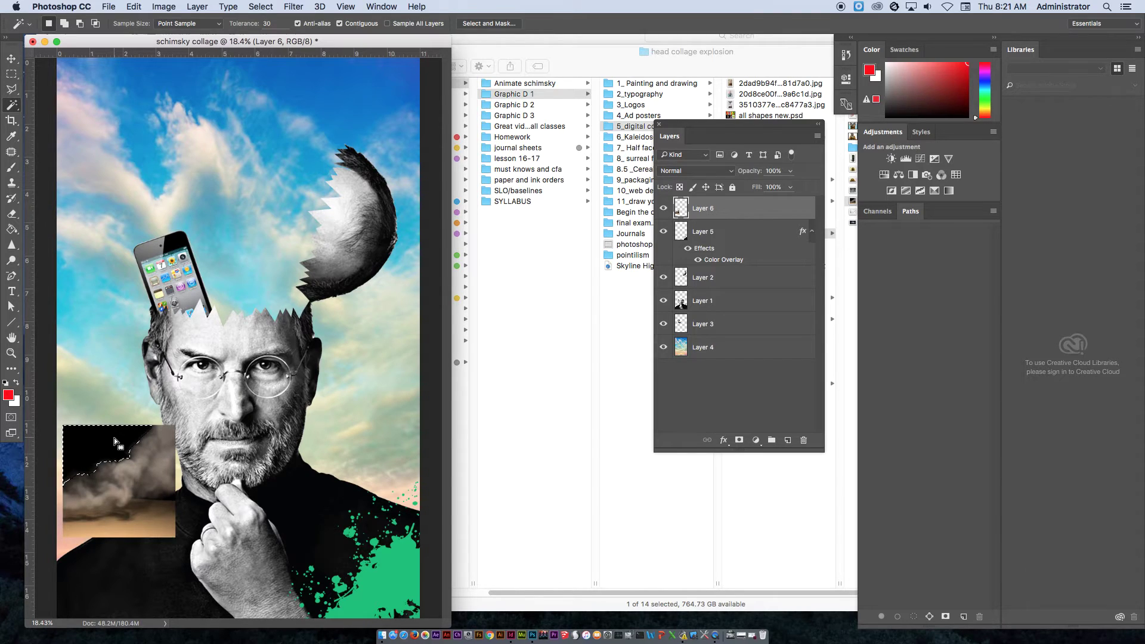
key("Delete")
key("ctrl+d")
- Scale the smoke to about 352% across the collage's lower part and stack its layer directly above the sky layer
key("v")
left_click_drag(132, 474, 119, 574)
key("ctrl+t")
left_click_drag(164, 526, 468, 266)
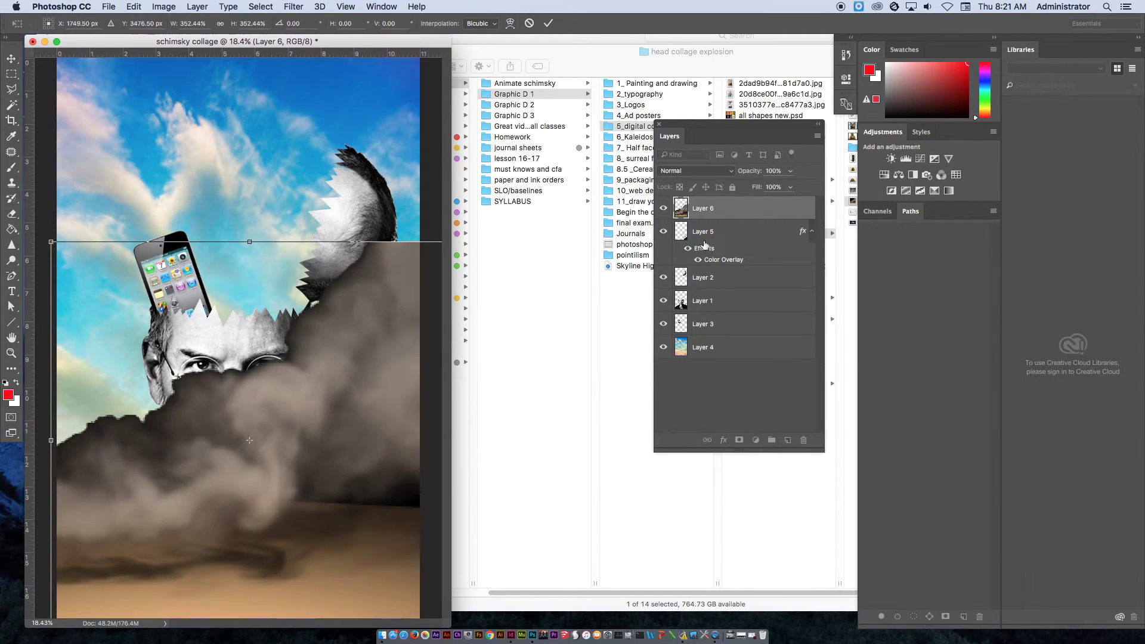
key("Return")
left_click_drag(767, 203, 744, 344)
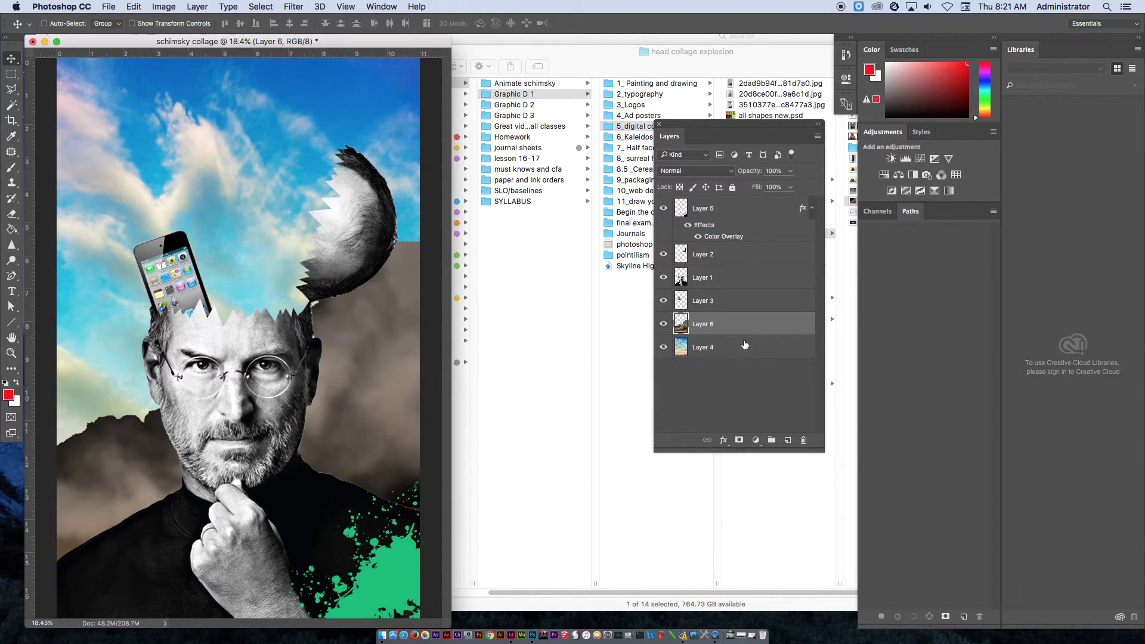
- Set the smoke layer's blend mode to Hard Light and its opacity to 62%
left_click(721, 172)
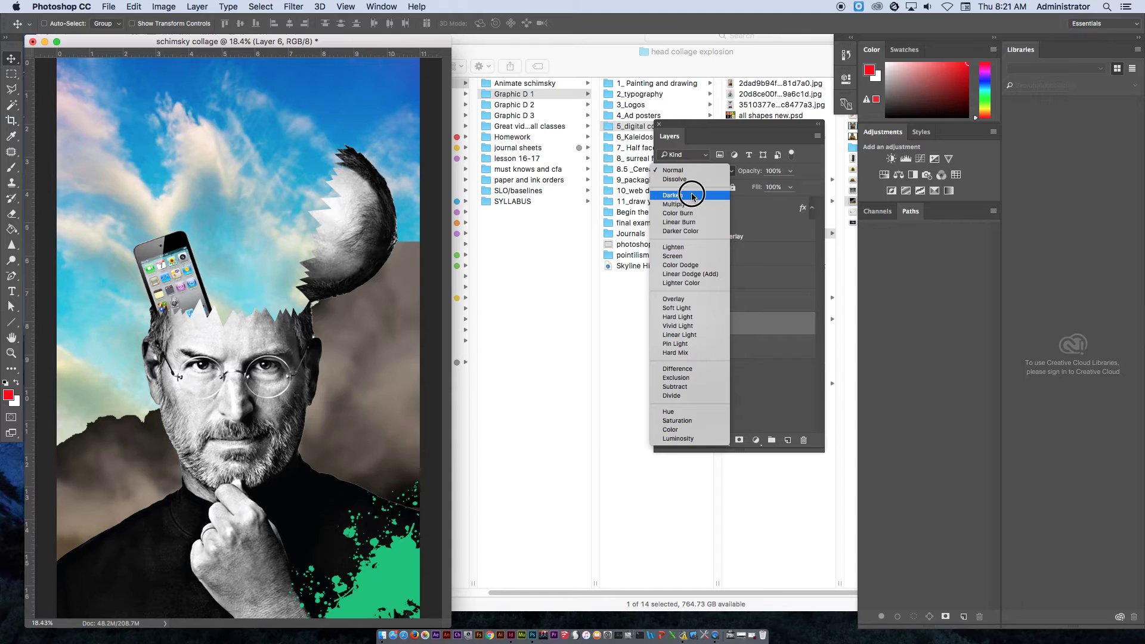
left_click(691, 187)
key("Down")
key("Down")
key("Down")
key("Down")
key("Down")
key("Down")
key("Down")
key("Down")
key("Down")
key("Down")
key("Down")
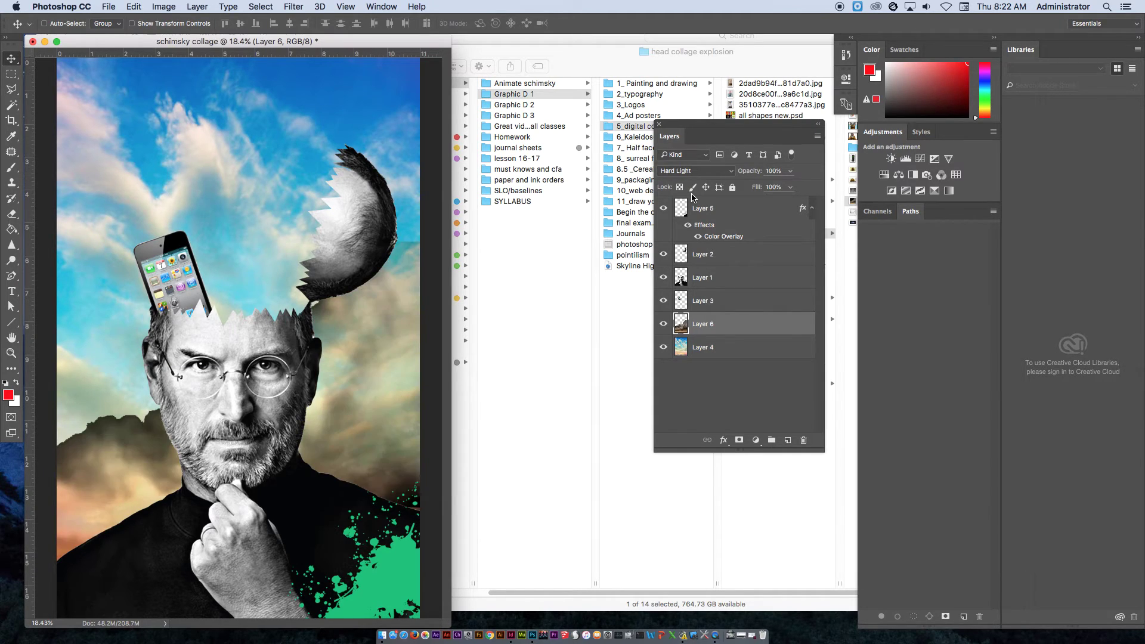
left_click(790, 171)
left_click_drag(792, 185, 769, 189)
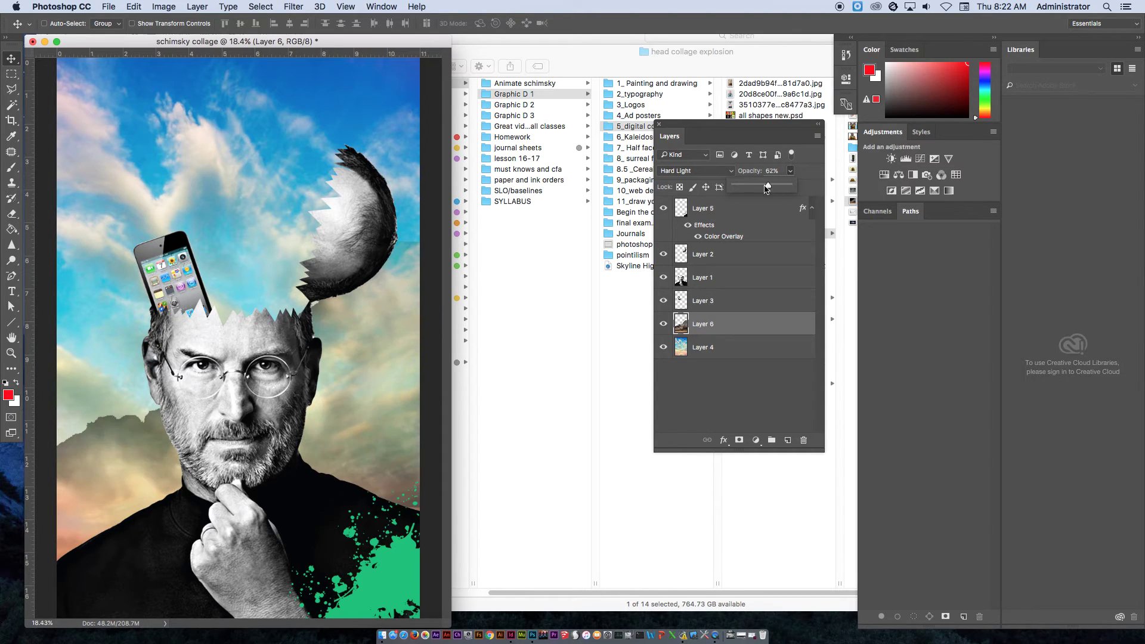
- Switch to Finder, preview gg head.psd and gg collage.psd in the head collage explosion folder, and return to the Photoshop collage
left_click(624, 321)
left_click(767, 201)
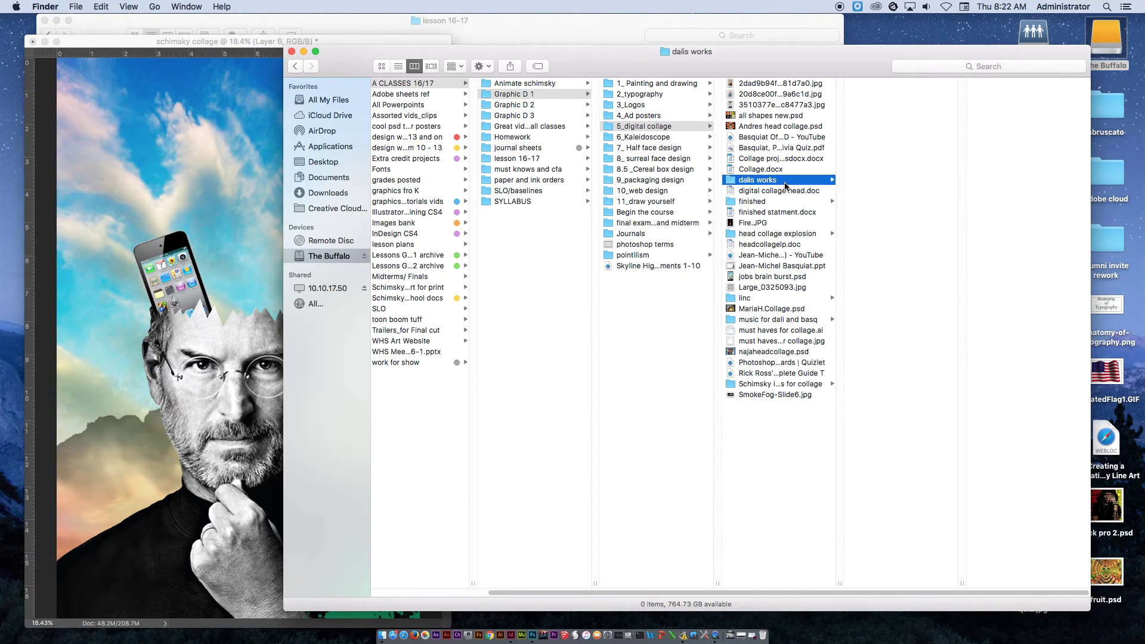
left_click(768, 234)
left_click(884, 138)
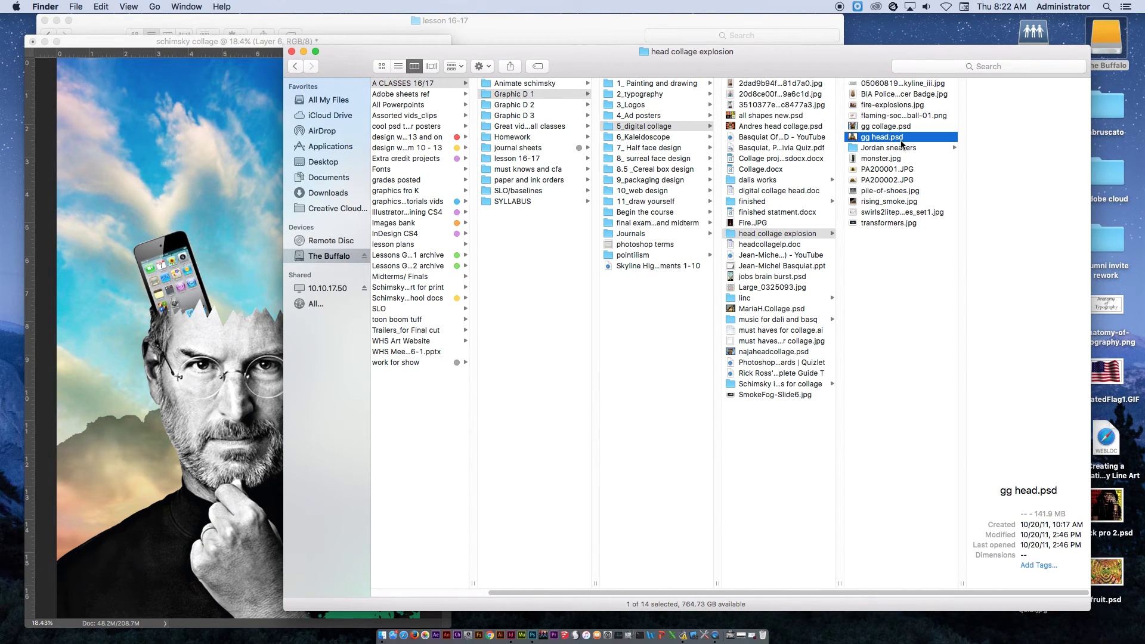
key("space")
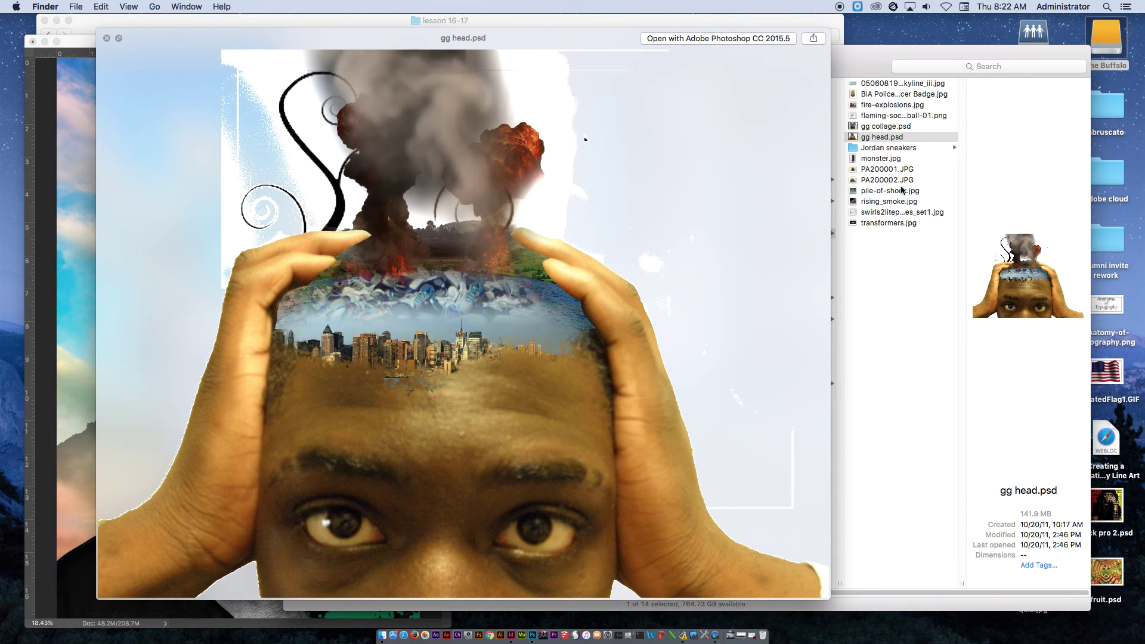
left_click(890, 149)
left_click(893, 127)
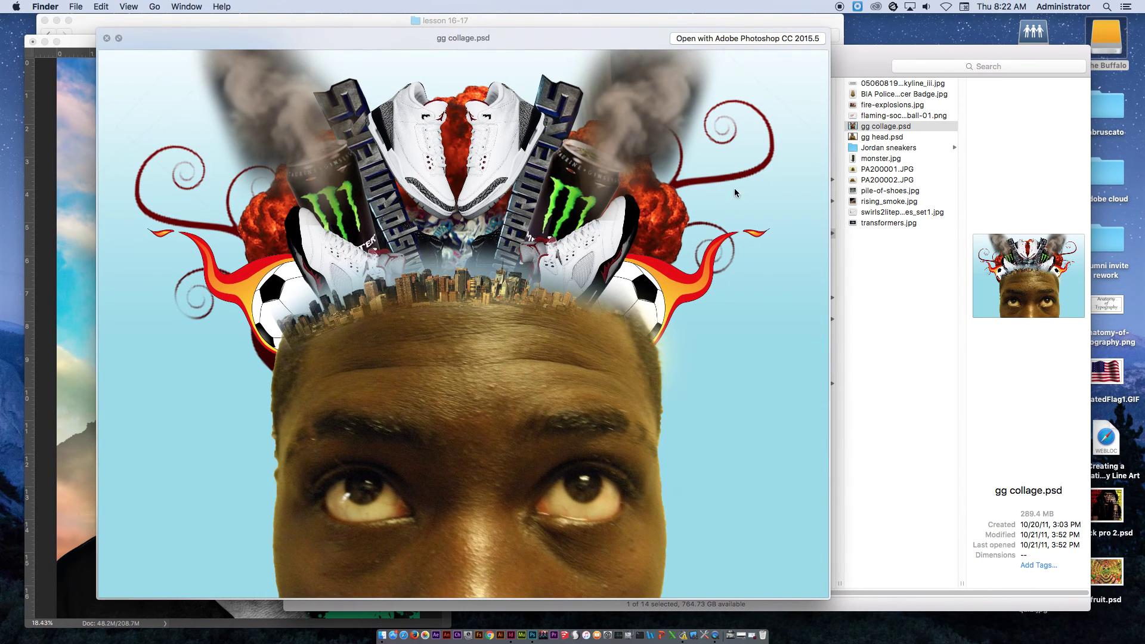
key("space")
left_click(102, 50)
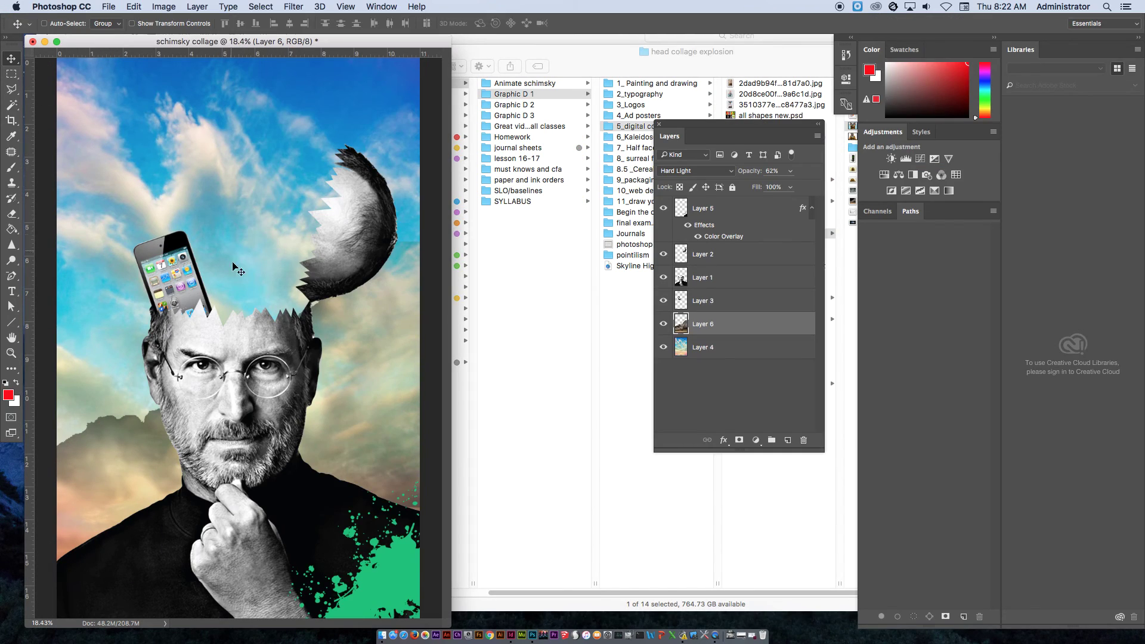
- Inspect the iPod closely where it meets the jagged head opening and make its layer active
left_click_drag(187, 284, 329, 482)
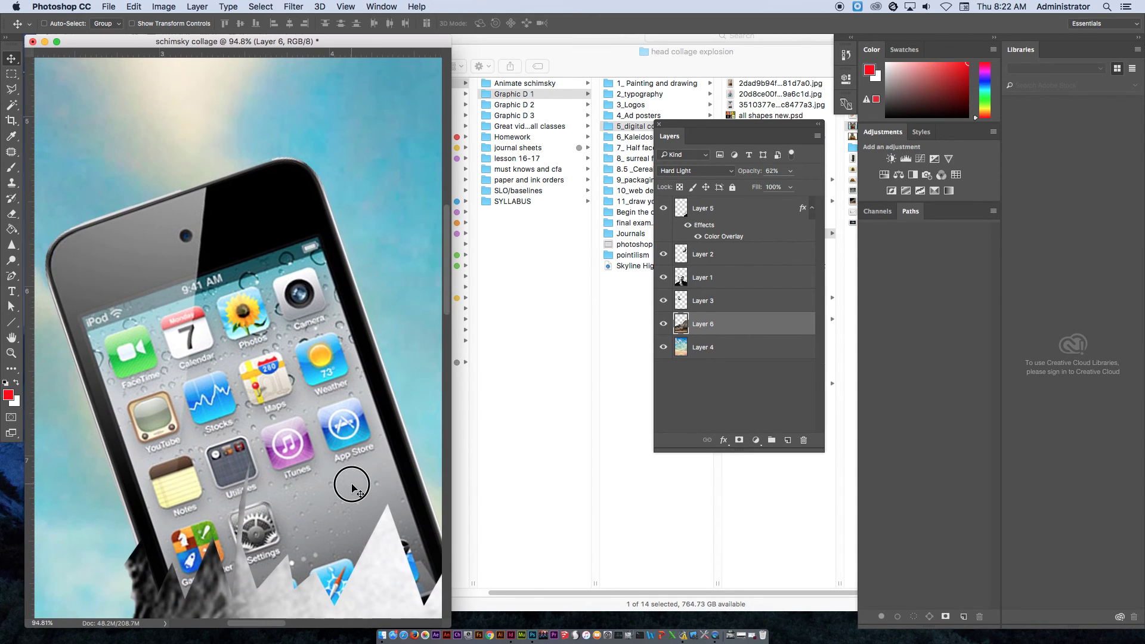
left_click(717, 302)
left_click_drag(395, 285, 270, 255)
key("super+0")
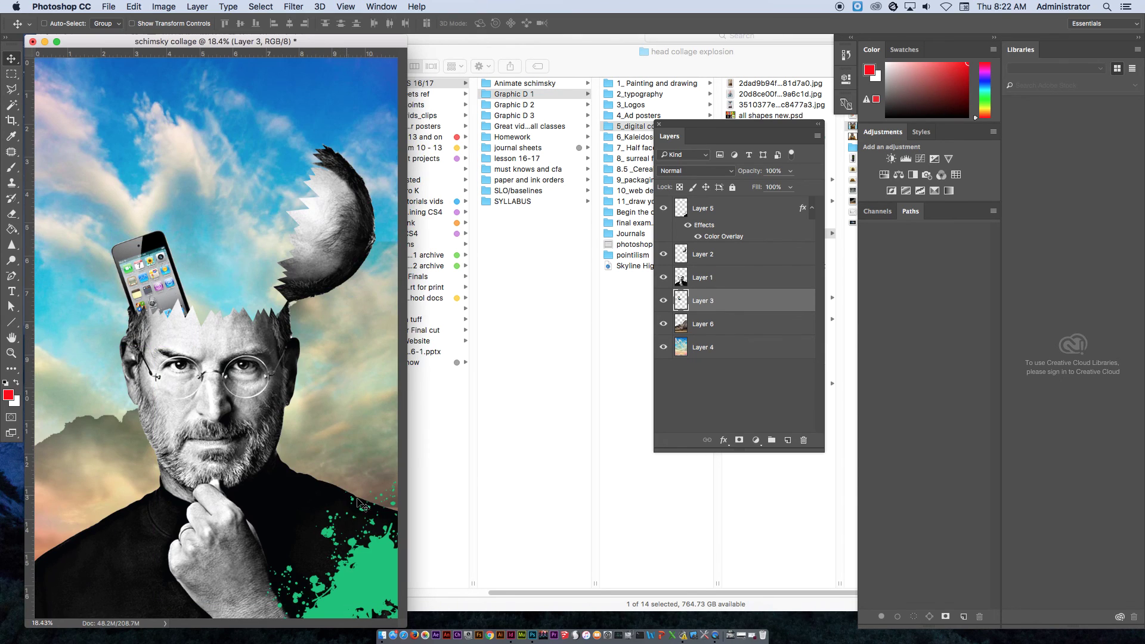